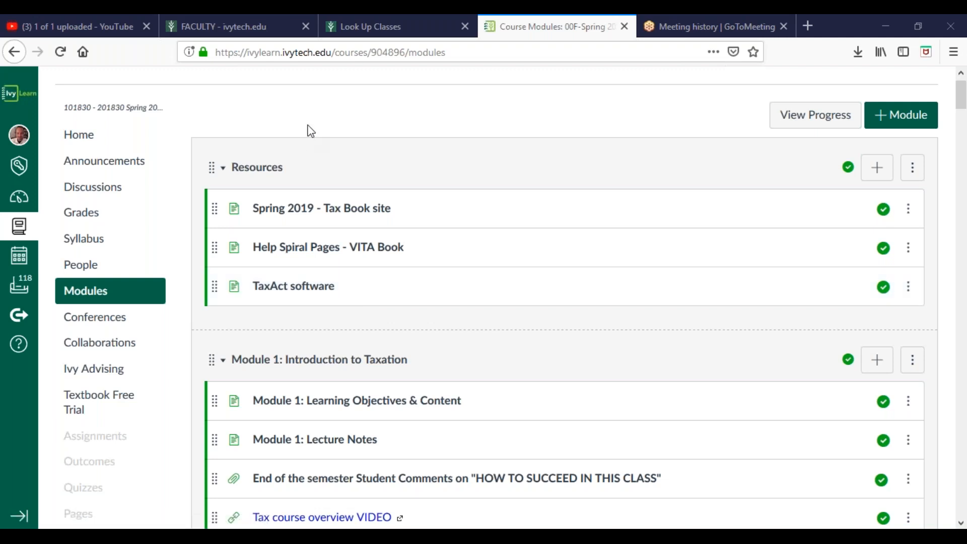
Step: View the TaxAct software page in the course's Resources module, and minimize the browser after reading it
{"action": "left_click", "coordinate": [276, 288]}
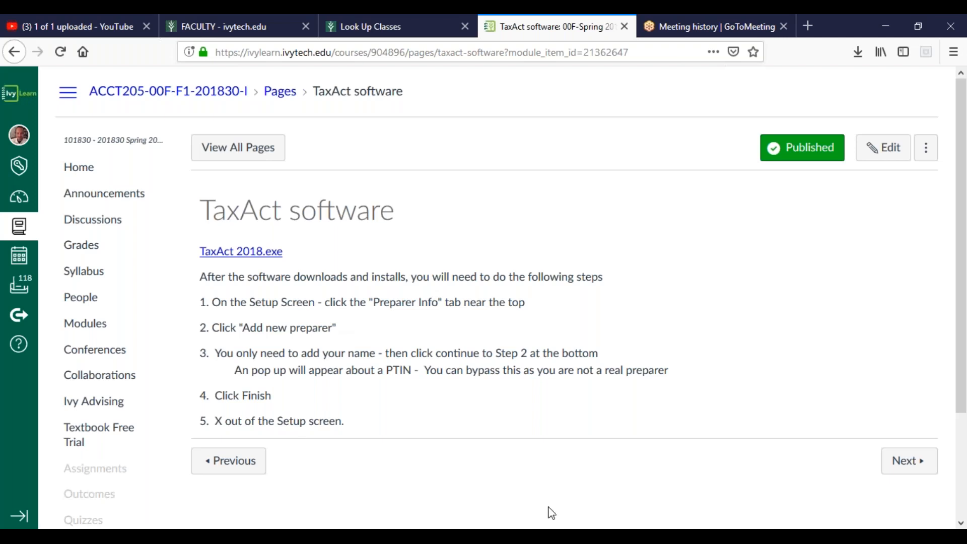
{"action": "left_click", "coordinate": [886, 22]}
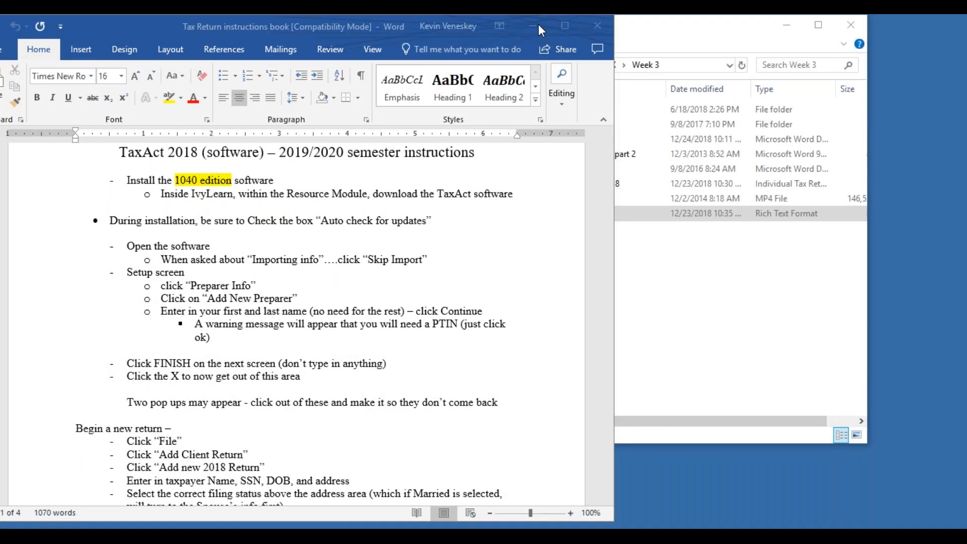
Step: Move the Word window with the Tax Return instructions book aside to free desktop space for the tax software
{"action": "left_click", "coordinate": [415, 26]}
{"action": "right_click", "coordinate": [508, 37]}
{"action": "left_click", "coordinate": [399, 34]}
{"action": "left_click_drag", "start_coordinate": [404, 34], "coordinate": [828, 44]}
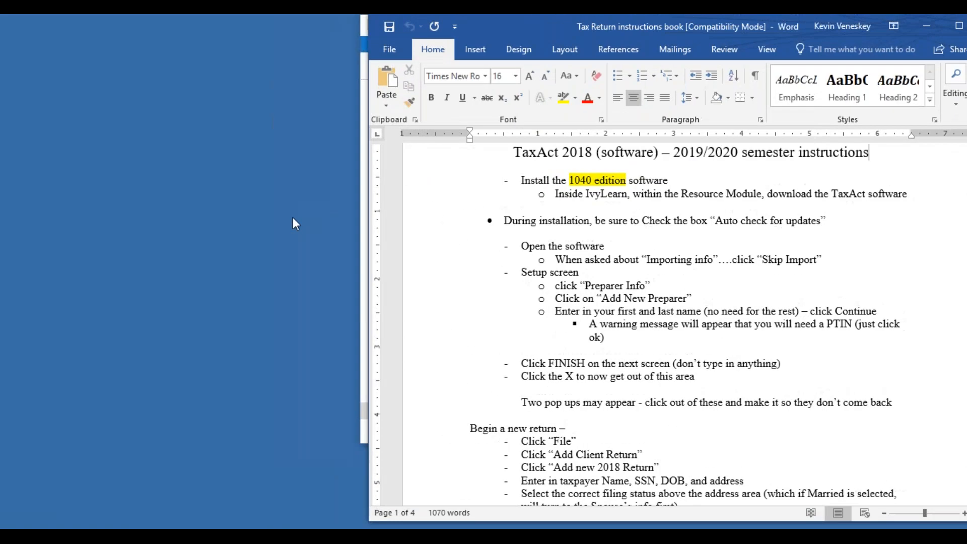
{"action": "left_click", "coordinate": [291, 220]}
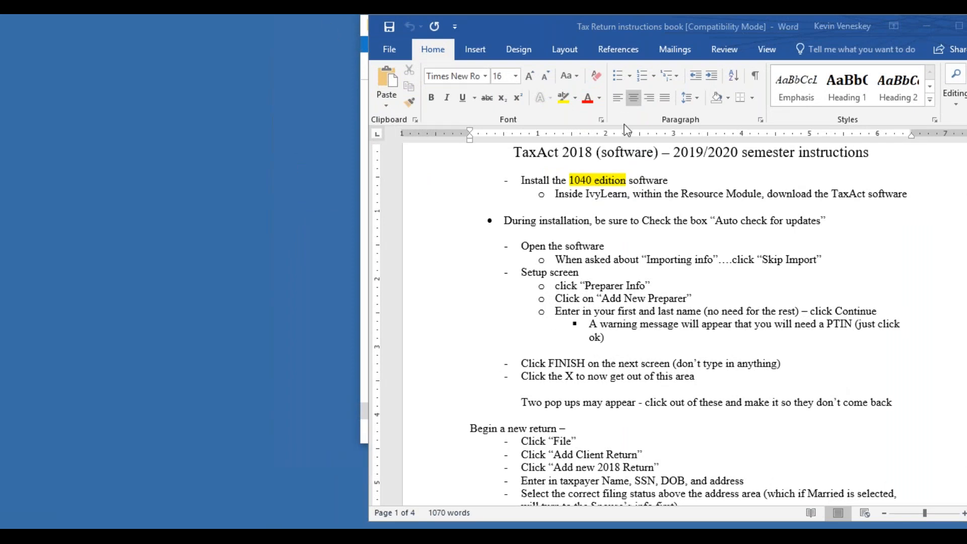
{"action": "left_click", "coordinate": [592, 32]}
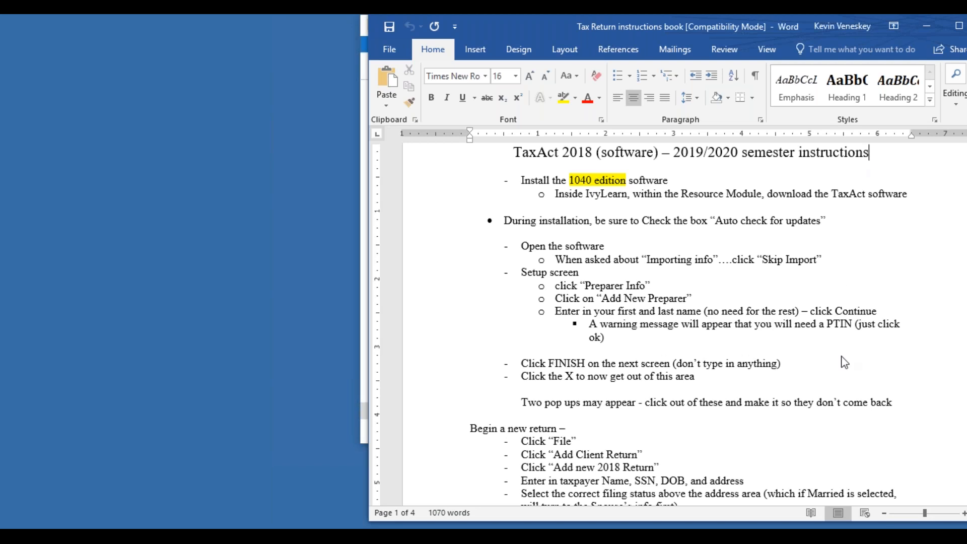
{"action": "left_click", "coordinate": [311, 173]}
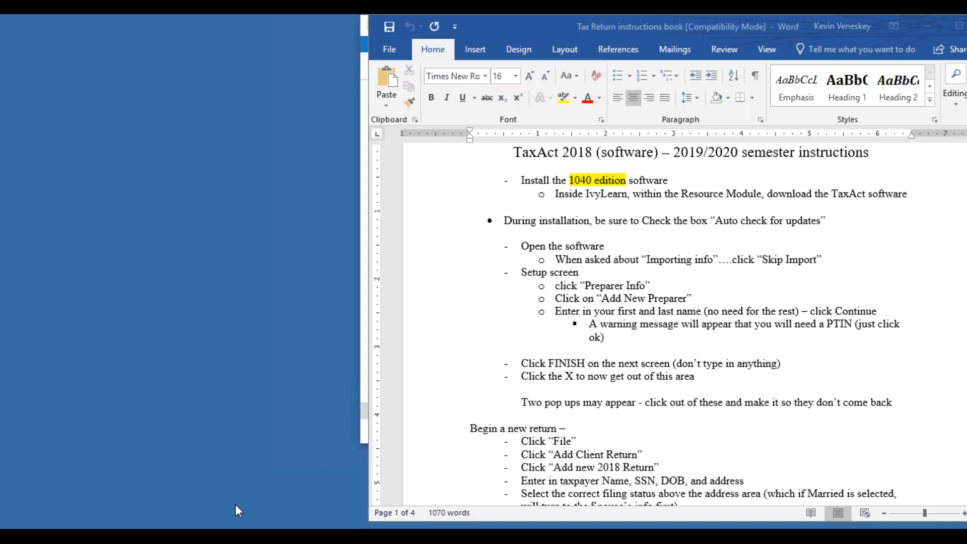
Step: Start TaxAct 2018 Professional Edition and postpone installing the Federal 1040 update
{"action": "key", "text": "super"}
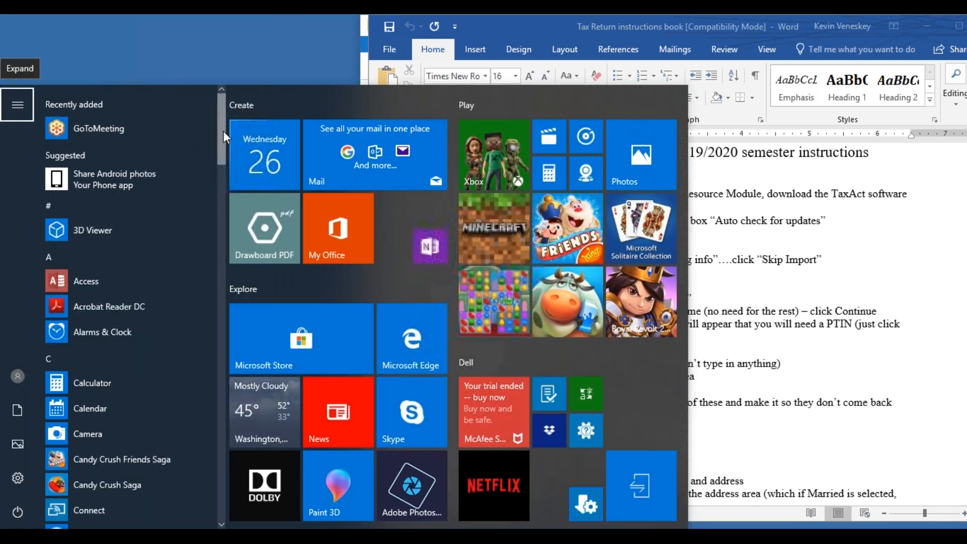
{"action": "left_click_drag", "start_coordinate": [222, 132], "coordinate": [219, 451]}
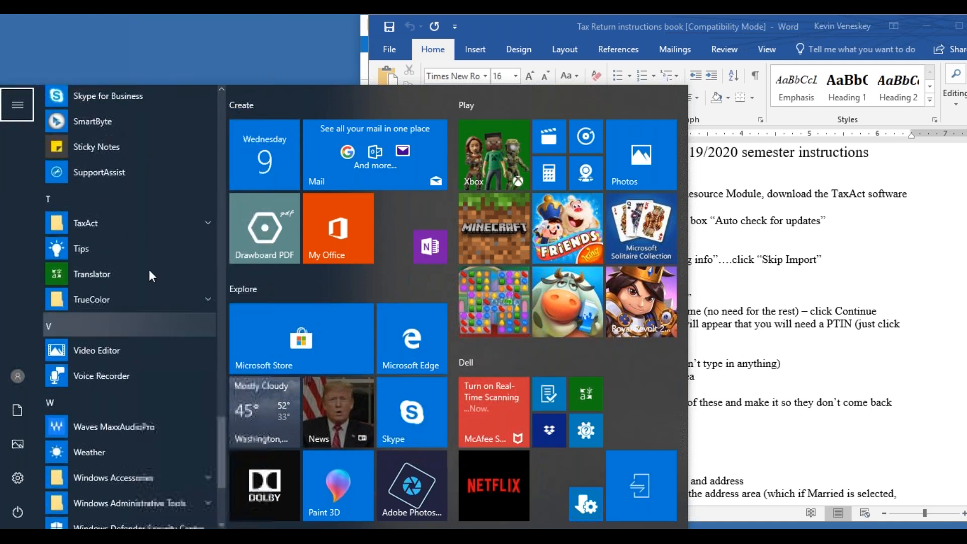
{"action": "left_click", "coordinate": [210, 225]}
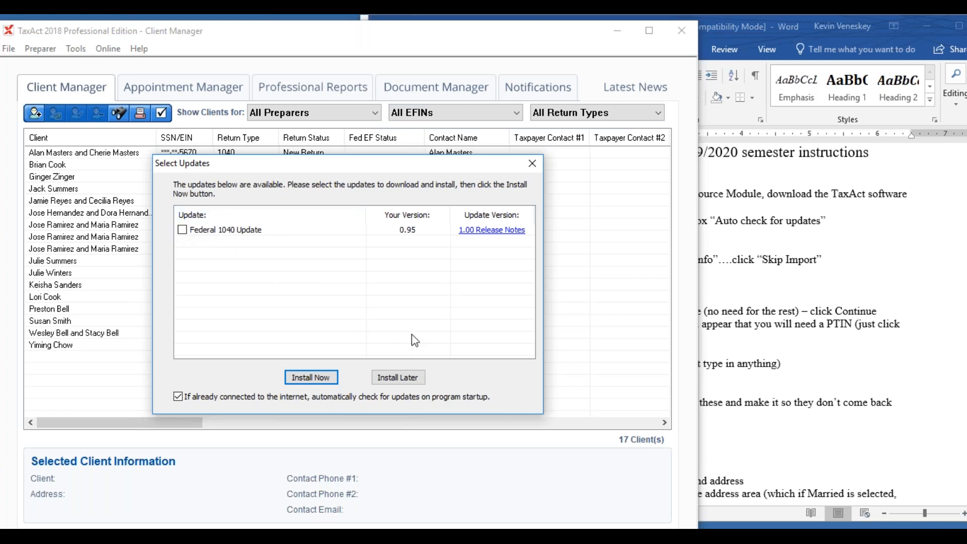
{"action": "left_click", "coordinate": [397, 378]}
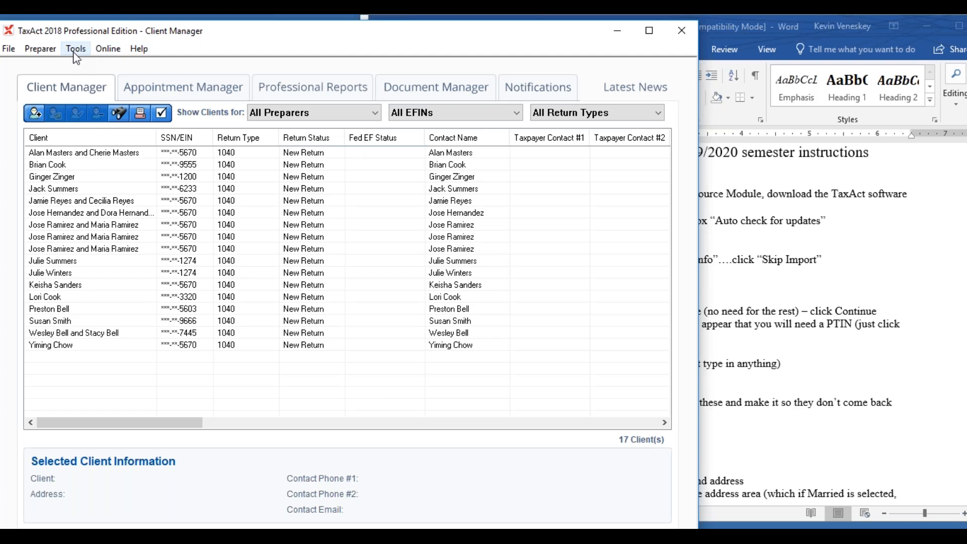
{"action": "left_click", "coordinate": [108, 49]}
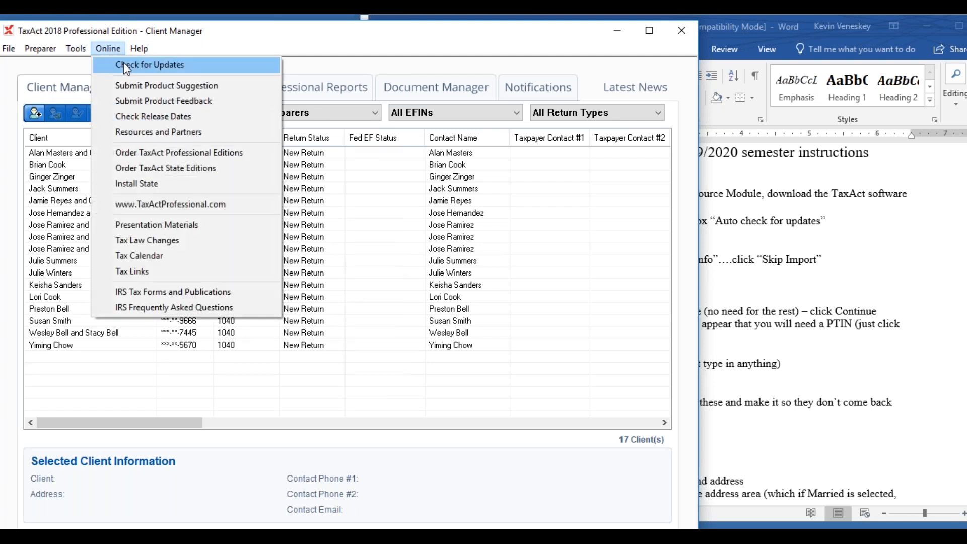
{"action": "left_click", "coordinate": [301, 41]}
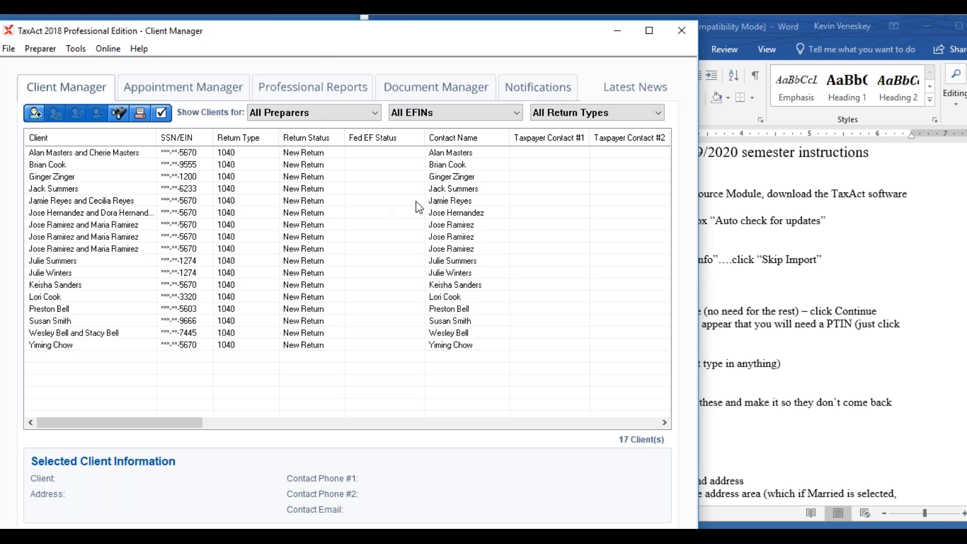
Step: Switch to the Word instructions and examine the part on opening the software and adding a new preparer
{"action": "left_click", "coordinate": [739, 271]}
{"action": "left_click", "coordinate": [566, 257]}
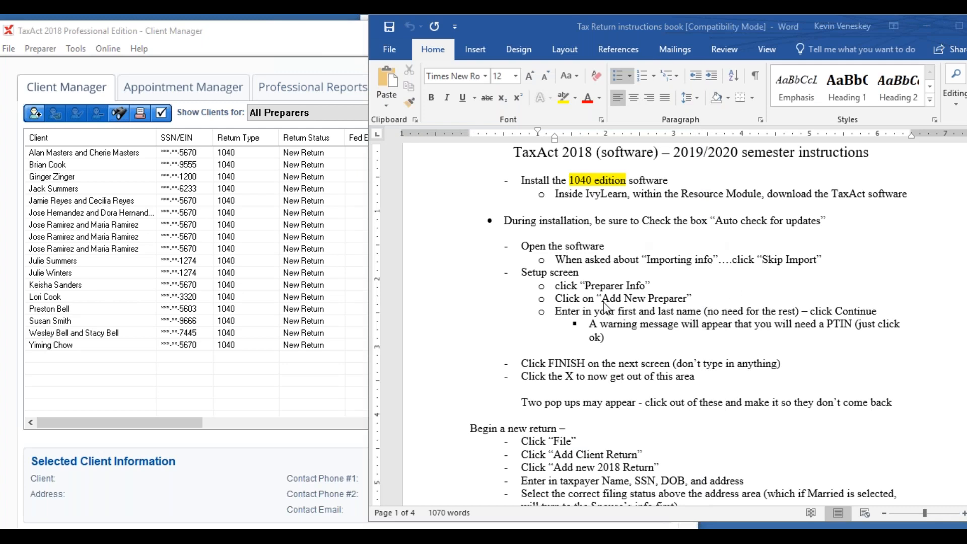
{"action": "left_click", "coordinate": [554, 268]}
{"action": "key", "text": "Down"}
{"action": "key", "text": "Down"}
{"action": "key", "text": "Down"}
{"action": "key", "text": "Down"}
{"action": "key", "text": "Down"}
{"action": "key", "text": "Down"}
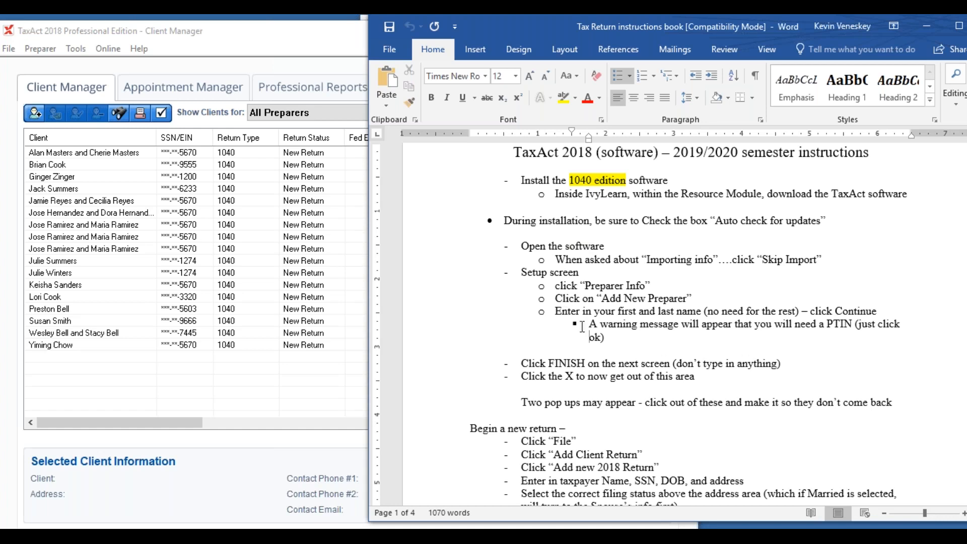
{"action": "left_click", "coordinate": [603, 265]}
{"action": "left_click_drag", "start_coordinate": [586, 248], "coordinate": [631, 333]}
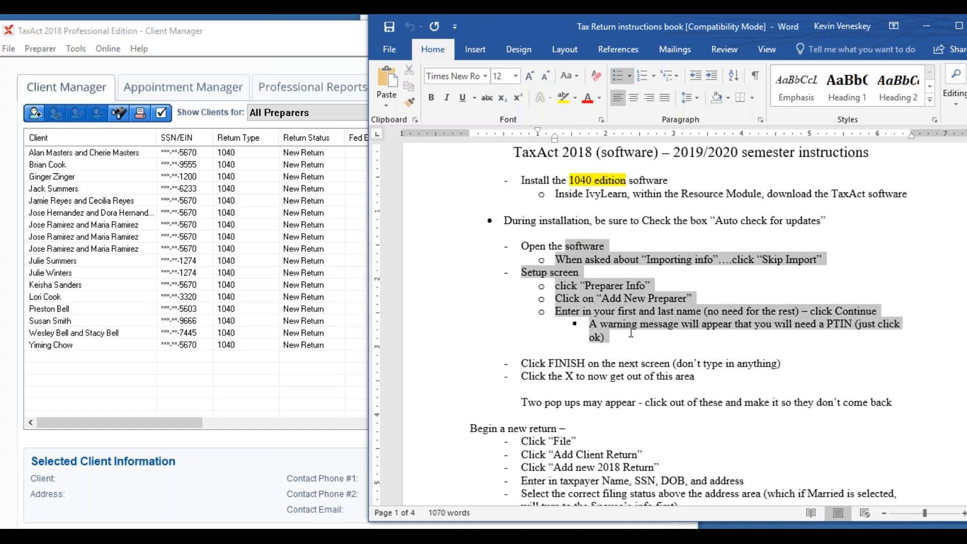
{"action": "left_click_drag", "start_coordinate": [558, 311], "coordinate": [618, 309]}
Step: Read the instructions on dismissing pop-ups, beginning a new return, and the Chapter 2 #1 tax return problem
{"action": "left_click", "coordinate": [629, 270]}
{"action": "key", "text": "Down"}
{"action": "key", "text": "Down"}
{"action": "key", "text": "Down"}
{"action": "key", "text": "Down"}
{"action": "key", "text": "Down"}
{"action": "key", "text": "Down"}
{"action": "key", "text": "Down"}
{"action": "key", "text": "Down"}
{"action": "key", "text": "Down"}
{"action": "key", "text": "Down"}
{"action": "key", "text": "Down"}
{"action": "key", "text": "Down"}
{"action": "key", "text": "Down"}
{"action": "key", "text": "Down"}
{"action": "key", "text": "Down"}
{"action": "key", "text": "Down"}
{"action": "key", "text": "Down"}
{"action": "key", "text": "Down"}
{"action": "key", "text": "Down"}
{"action": "key", "text": "Down"}
{"action": "key", "text": "Down"}
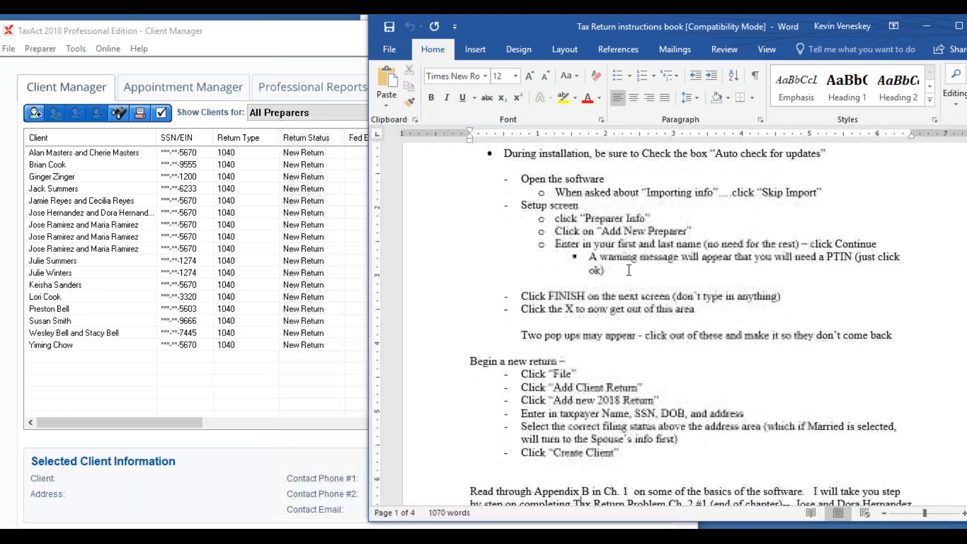
{"action": "key", "text": "Down"}
{"action": "key", "text": "Down"}
{"action": "key", "text": "Down"}
{"action": "key", "text": "Down"}
{"action": "key", "text": "Down"}
{"action": "key", "text": "Down"}
{"action": "key", "text": "Down"}
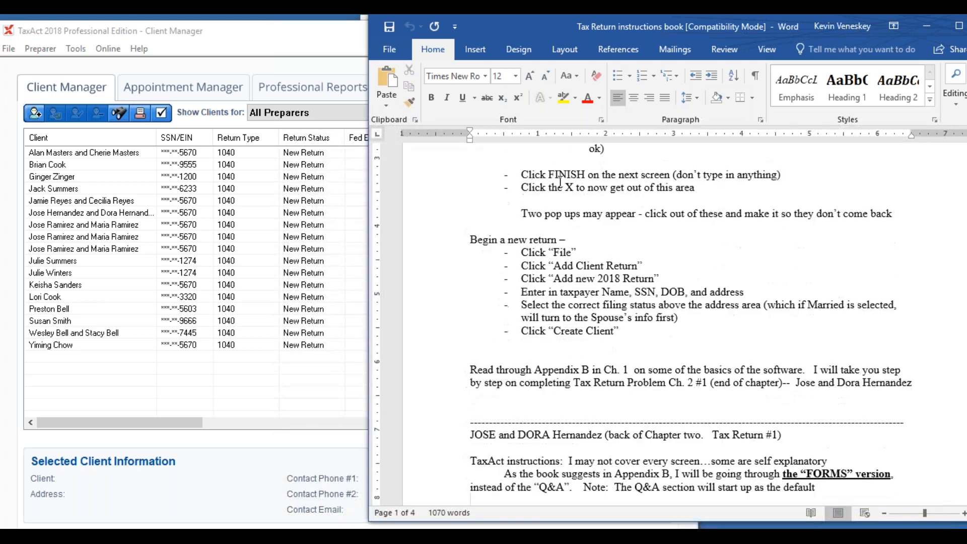
{"action": "left_click_drag", "start_coordinate": [518, 215], "coordinate": [647, 225]}
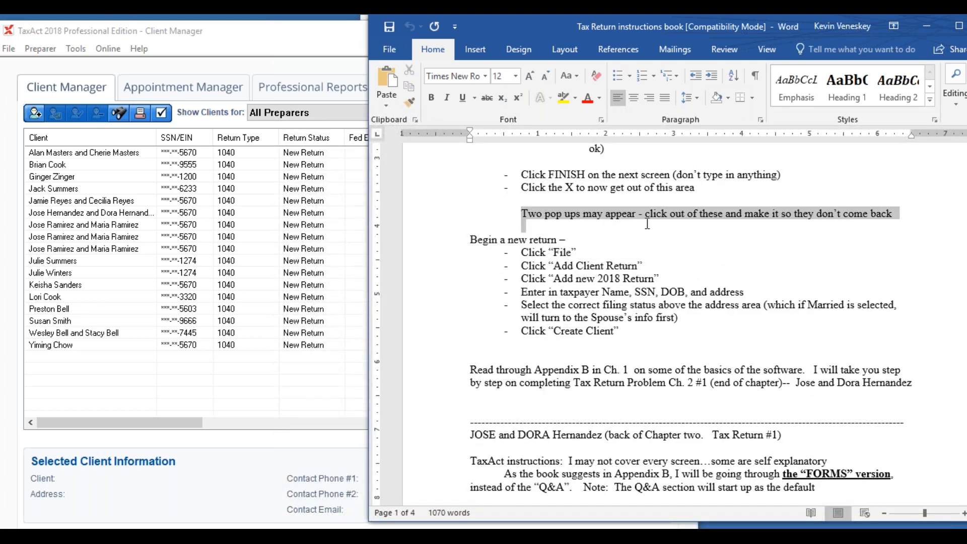
{"action": "left_click_drag", "start_coordinate": [646, 221], "coordinate": [646, 221]}
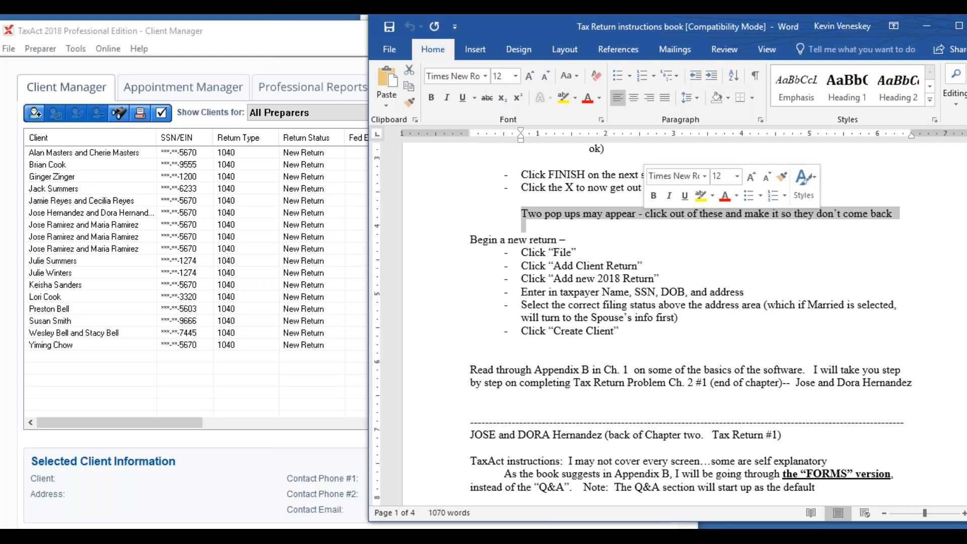
{"action": "left_click", "coordinate": [687, 237]}
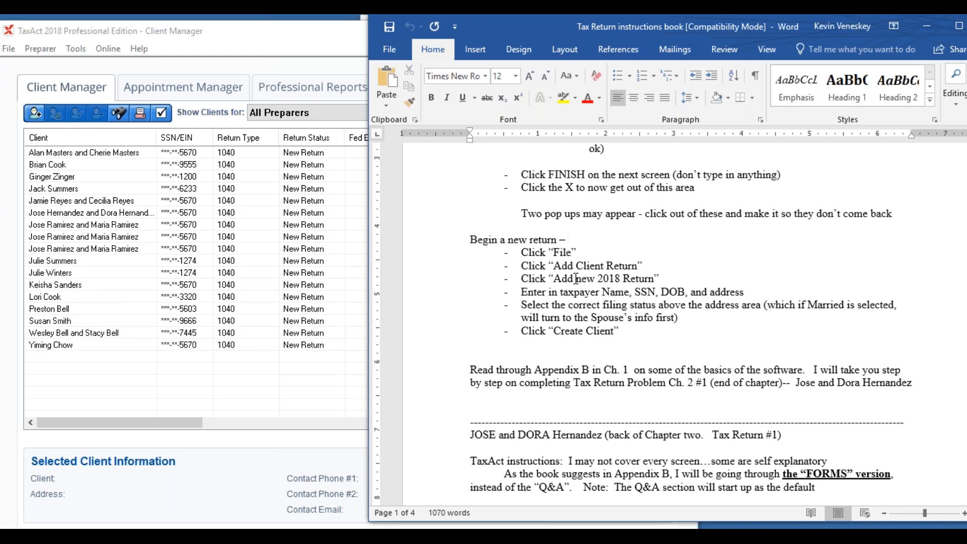
{"action": "left_click_drag", "start_coordinate": [656, 381], "coordinate": [779, 383]}
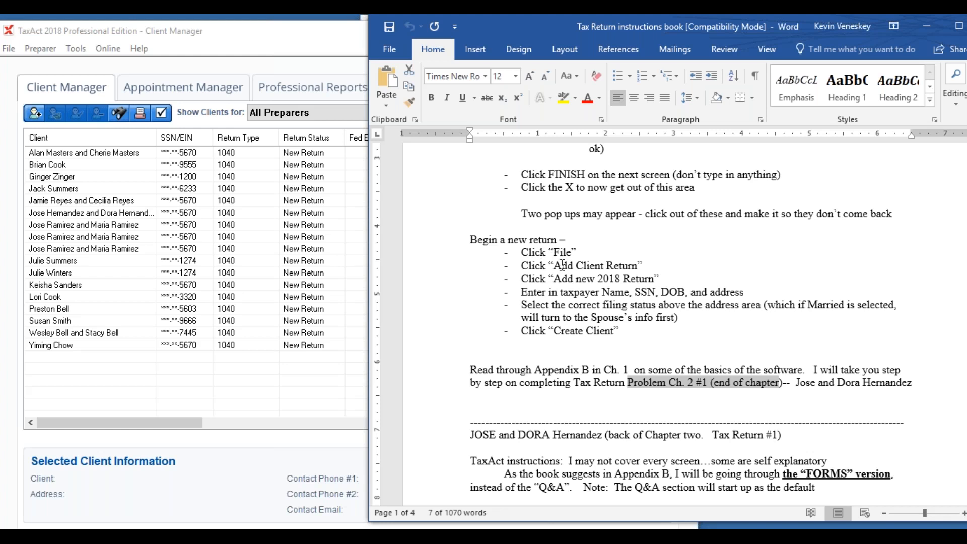
Step: Switch to the TaxAct Client Manager and start a client return with the Add New 2018 Client option
{"action": "left_click", "coordinate": [311, 286]}
{"action": "left_click", "coordinate": [10, 49]}
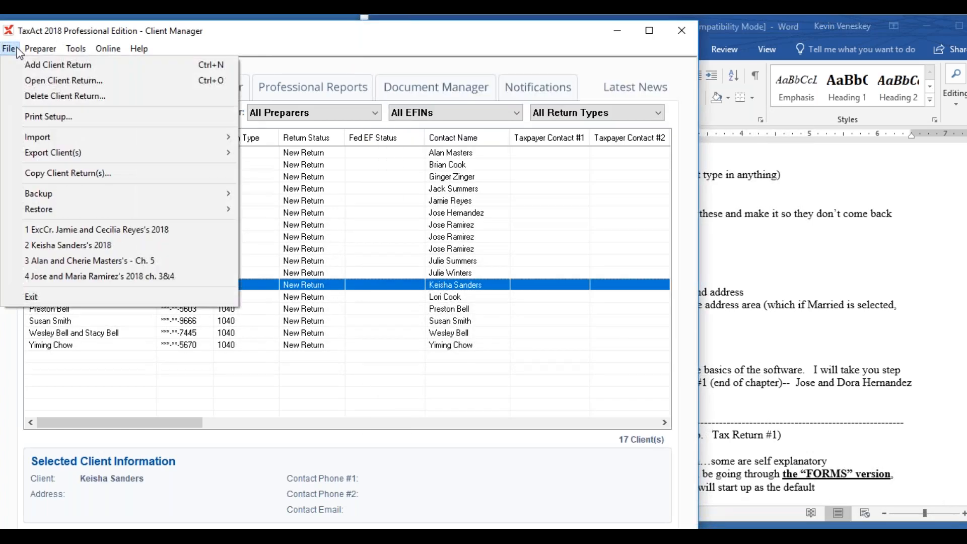
{"action": "left_click", "coordinate": [59, 65]}
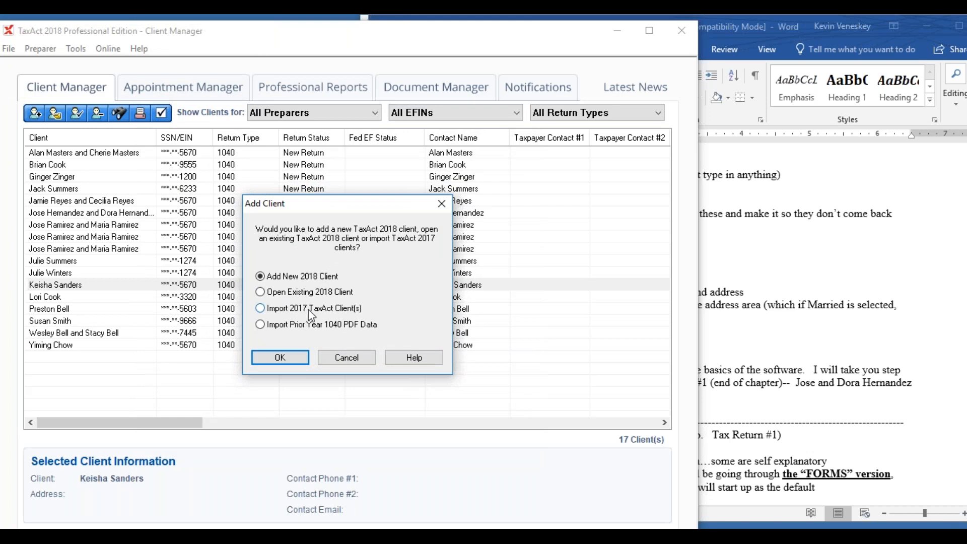
{"action": "left_click", "coordinate": [278, 358]}
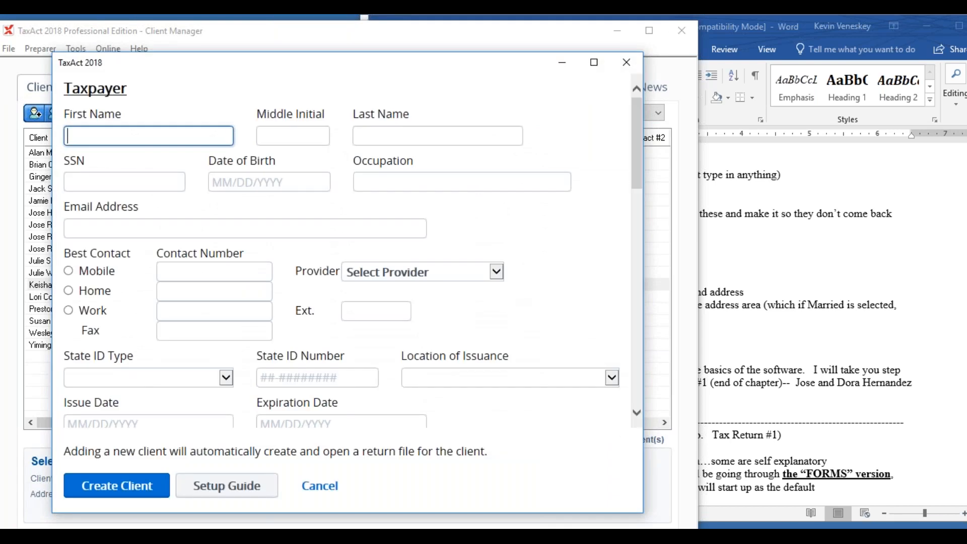
Step: Enter the taxpayer's first name, last name, SSN and date of birth in the new client form
{"action": "type", "text": "Jose"}
{"action": "key", "text": "Tab"}
{"action": "key", "text": "Tab"}
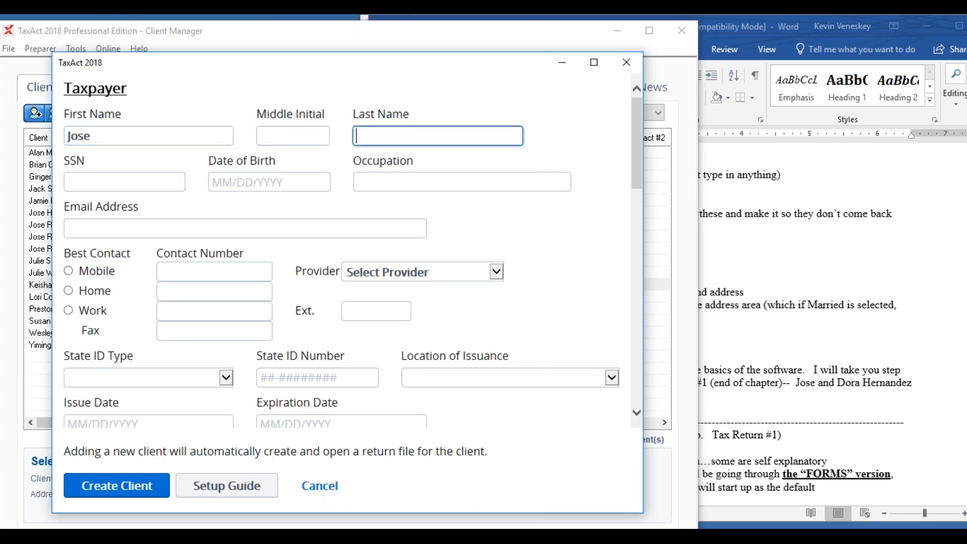
{"action": "type", "text": "Hernandez"}
{"action": "left_click", "coordinate": [115, 181]}
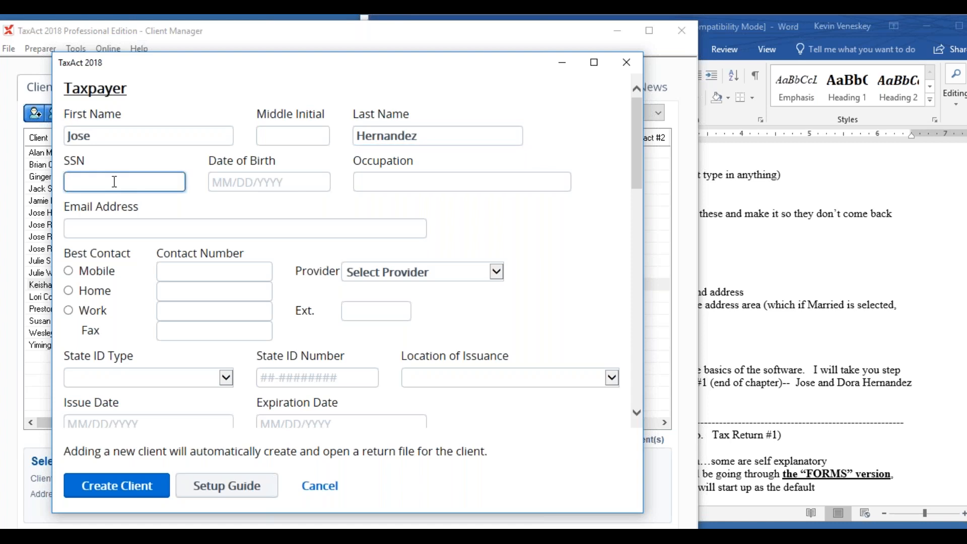
{"action": "type", "text": "412-34-5670"}
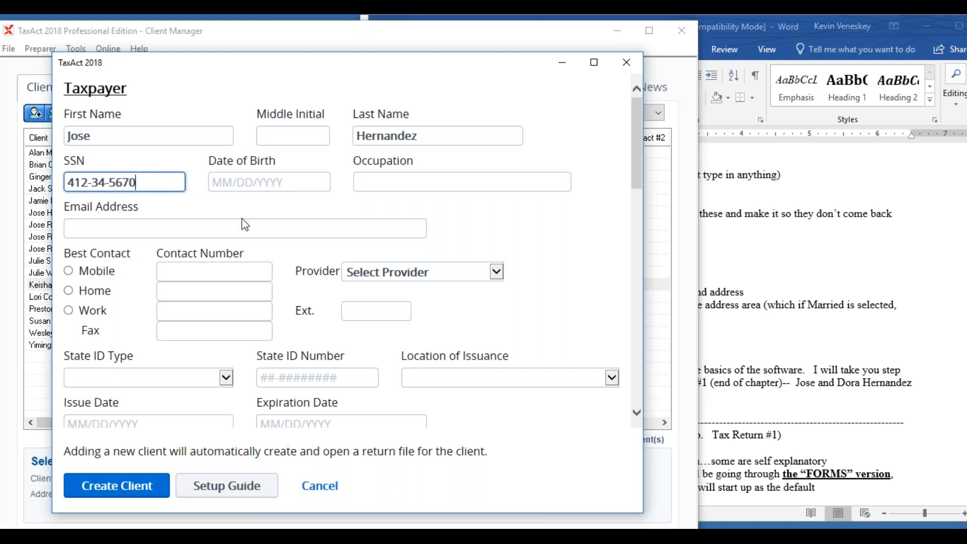
{"action": "key", "text": "Tab"}
{"action": "type", "text": "04/23/1968"}
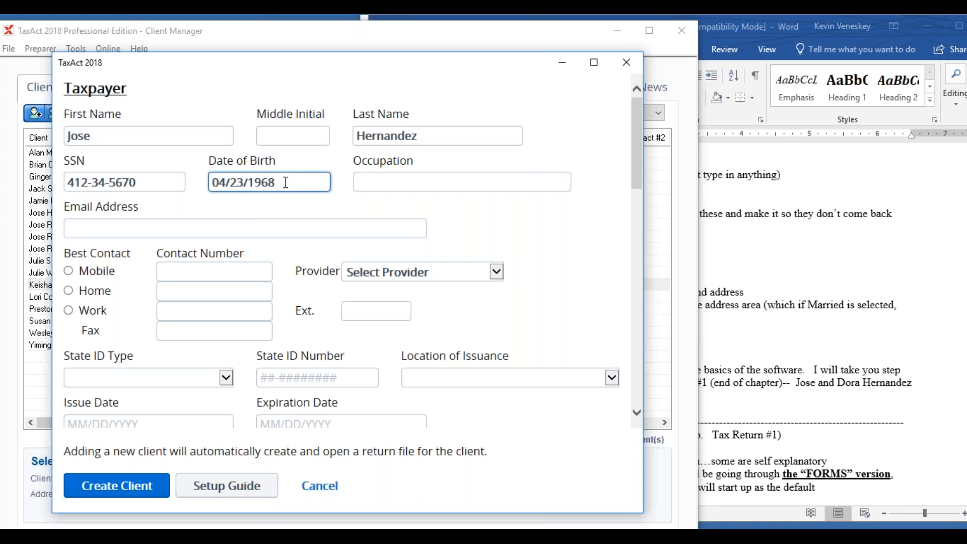
Step: Set the client's filing status to Married filing joint
{"action": "left_click_drag", "start_coordinate": [638, 151], "coordinate": [637, 229]}
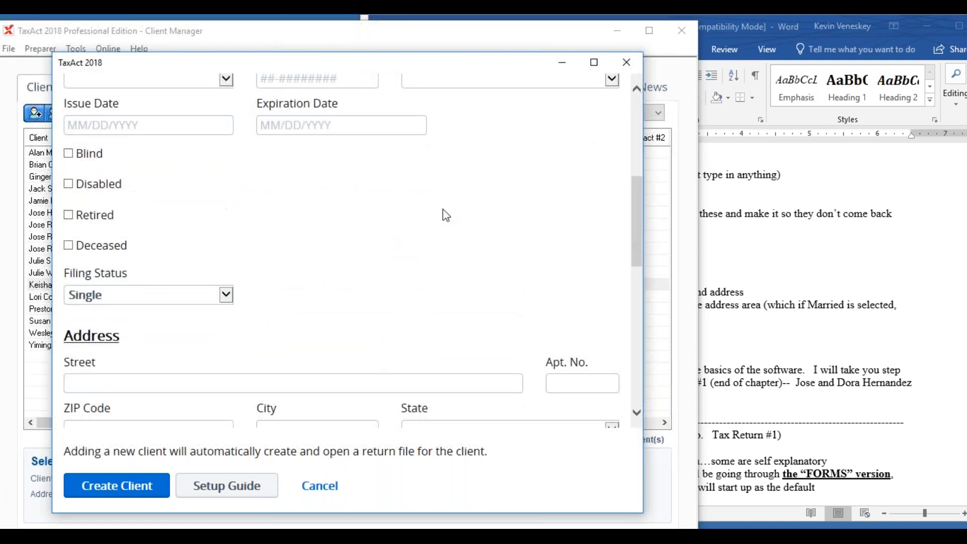
{"action": "left_click_drag", "start_coordinate": [633, 212], "coordinate": [561, 230]}
{"action": "left_click", "coordinate": [226, 237]}
{"action": "left_click", "coordinate": [189, 254]}
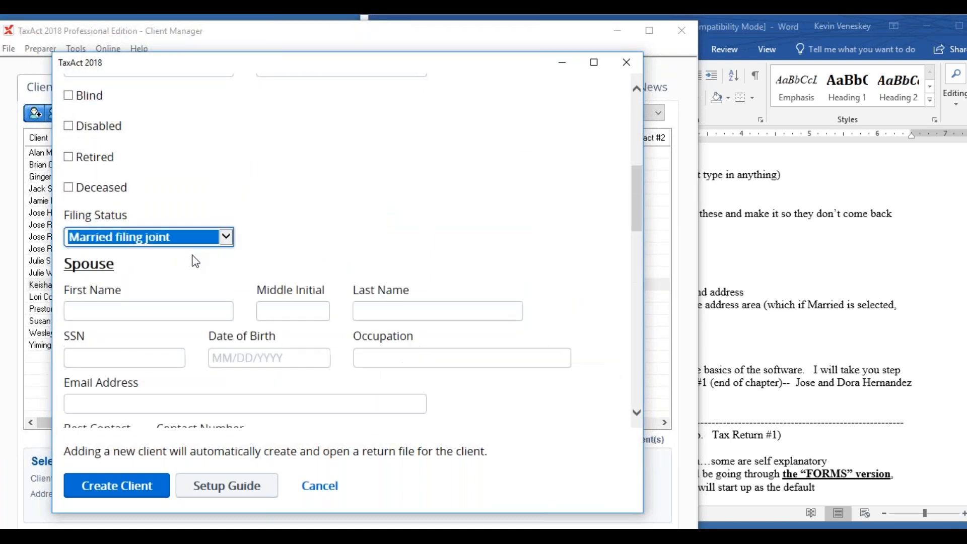
Step: Fill in the spouse's first name, last name, SSN and date of birth
{"action": "left_click", "coordinate": [119, 312]}
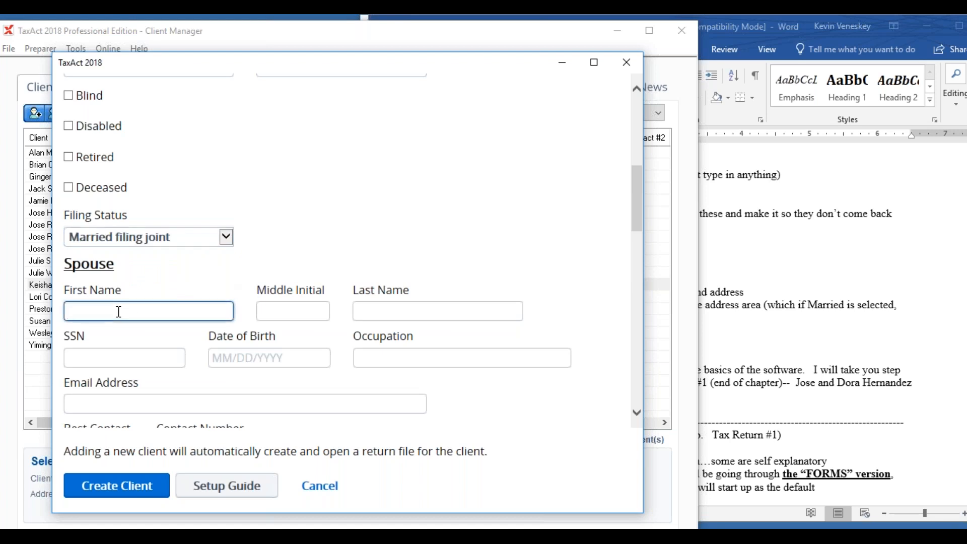
{"action": "type", "text": "Dora"}
{"action": "key", "text": "Tab"}
{"action": "key", "text": "Tab"}
{"action": "type", "text": "Hernandez"}
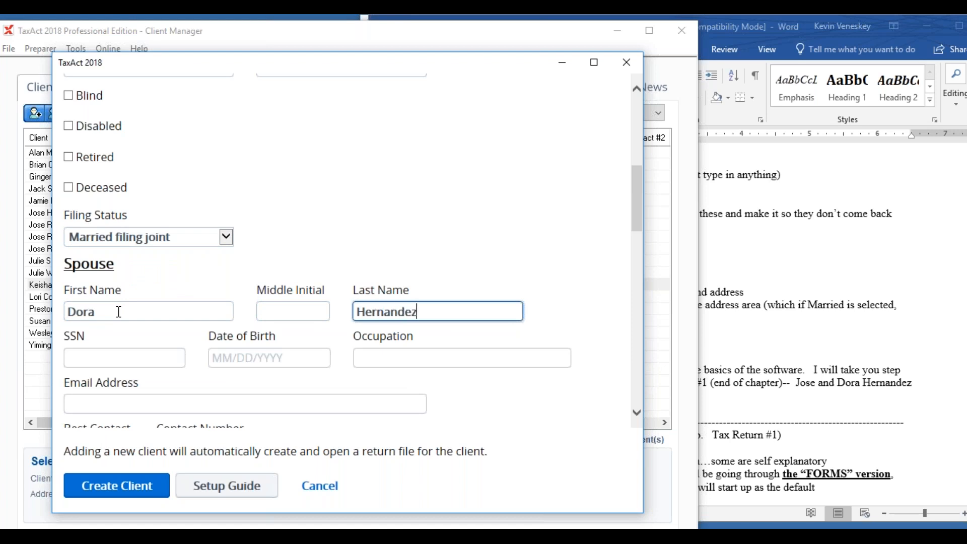
{"action": "key", "text": "Tab"}
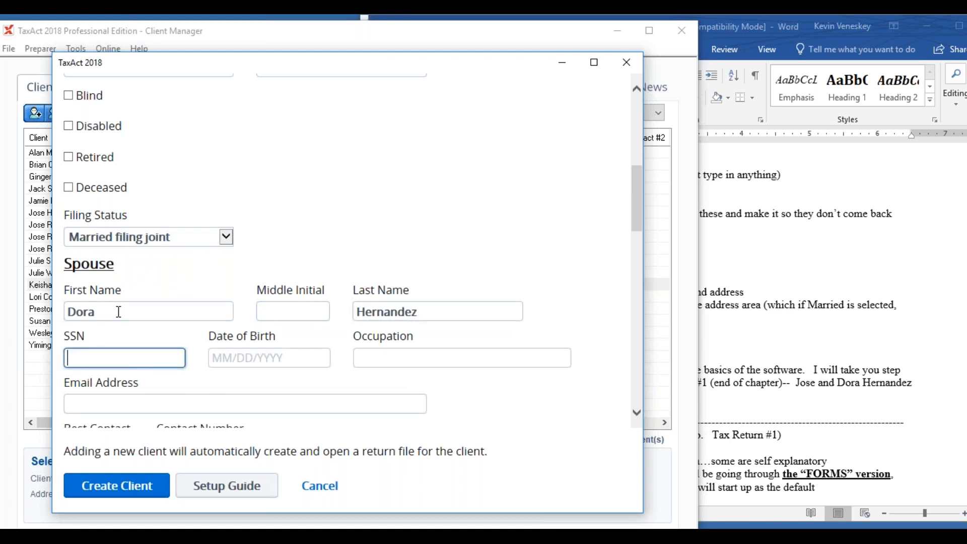
{"action": "type", "text": "412-34-5671"}
{"action": "key", "text": "Tab"}
{"action": "type", "text": "07/12/1973"}
Step: Fill in the client's street address and ZIP code in the Address section of the new client form
{"action": "left_click_drag", "start_coordinate": [642, 210], "coordinate": [642, 308]}
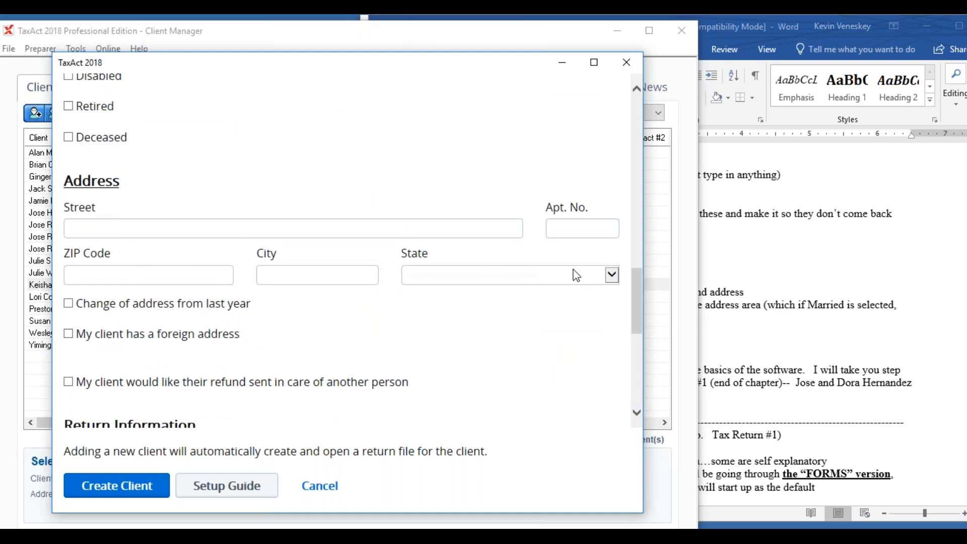
{"action": "left_click", "coordinate": [121, 228]}
{"action": "type", "text": "32010"}
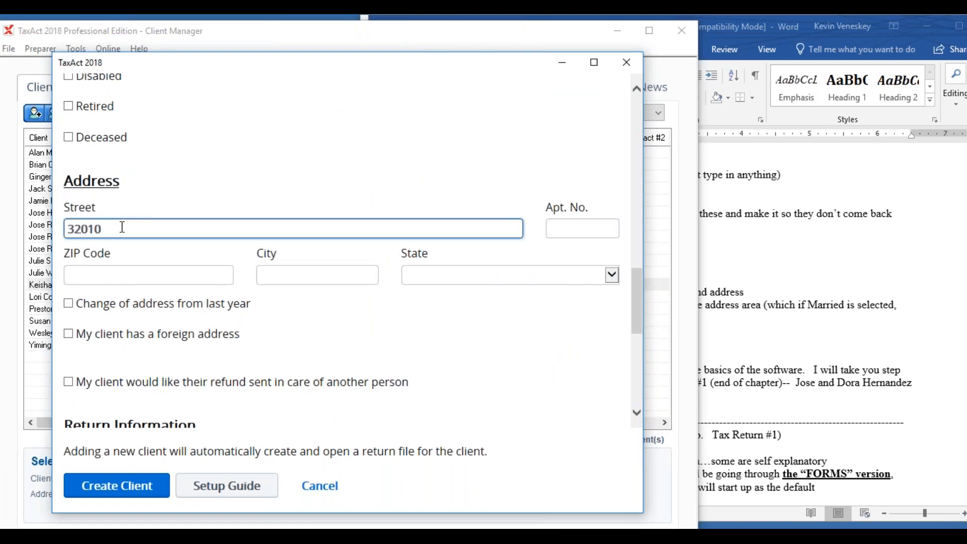
{"action": "type", "text": " Lake"}
{"action": "key", "text": "Tab"}
{"action": "key", "text": "Tab"}
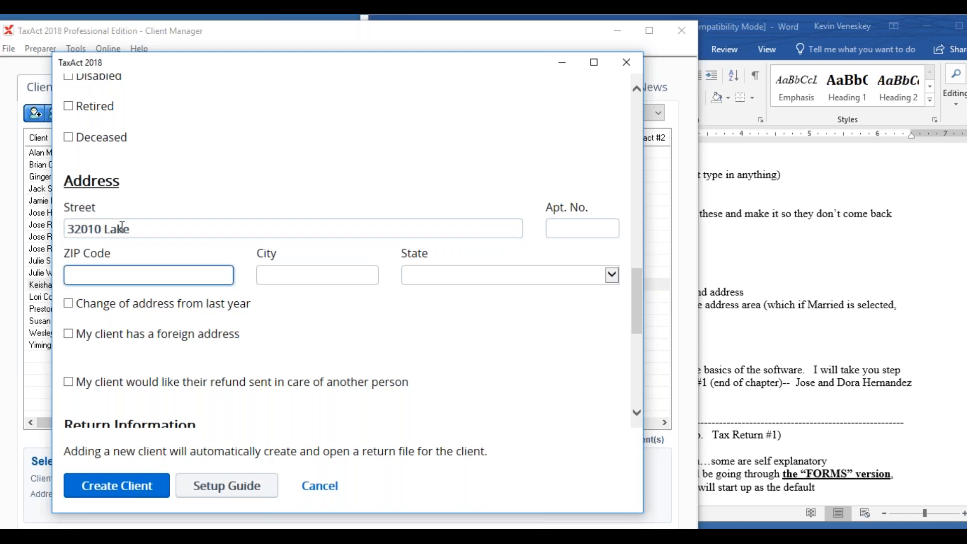
{"action": "type", "text": "30294-"}
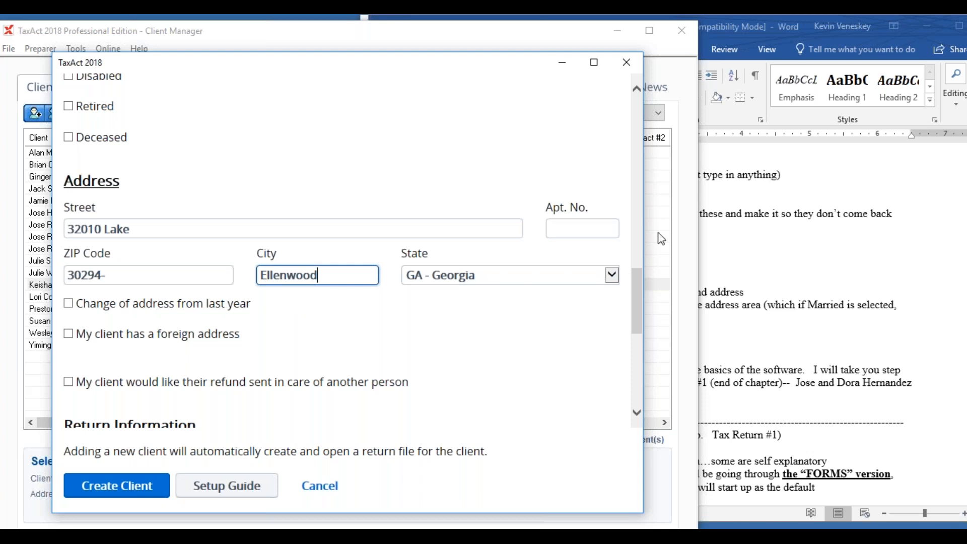
Step: Check the Return Information section of the client form and create the client with its default entries
{"action": "scroll", "coordinate": [635, 322], "scroll_direction": "down", "scroll_amount": 1}
{"action": "scroll", "coordinate": [635, 325], "scroll_direction": "down", "scroll_amount": 3}
{"action": "scroll", "coordinate": [626, 324], "scroll_direction": "up", "scroll_amount": 2}
{"action": "scroll", "coordinate": [631, 316], "scroll_direction": "down", "scroll_amount": 3}
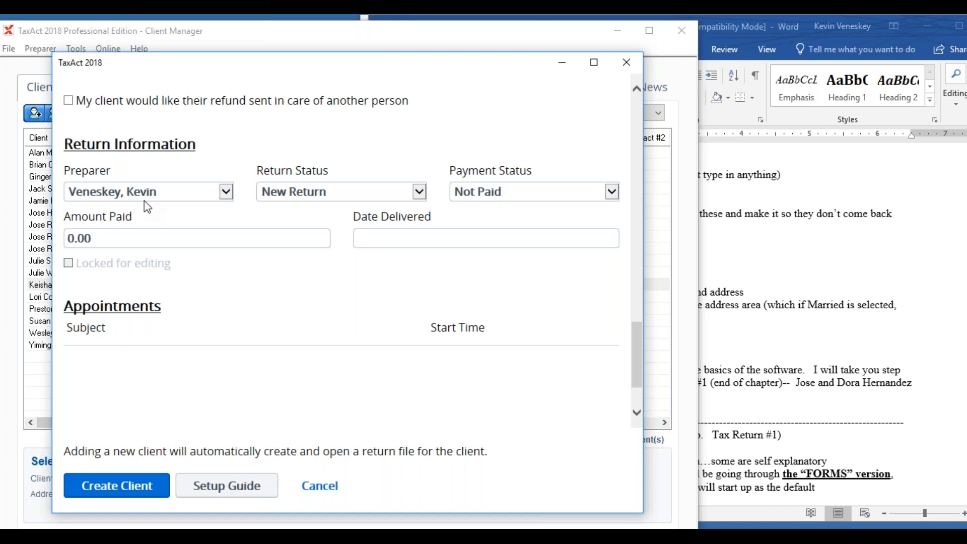
{"action": "left_click", "coordinate": [125, 489]}
Step: Switch to the Word instructions and read the notes for Tax Return #1 on the FORMS version and beginning client info
{"action": "left_click", "coordinate": [804, 328]}
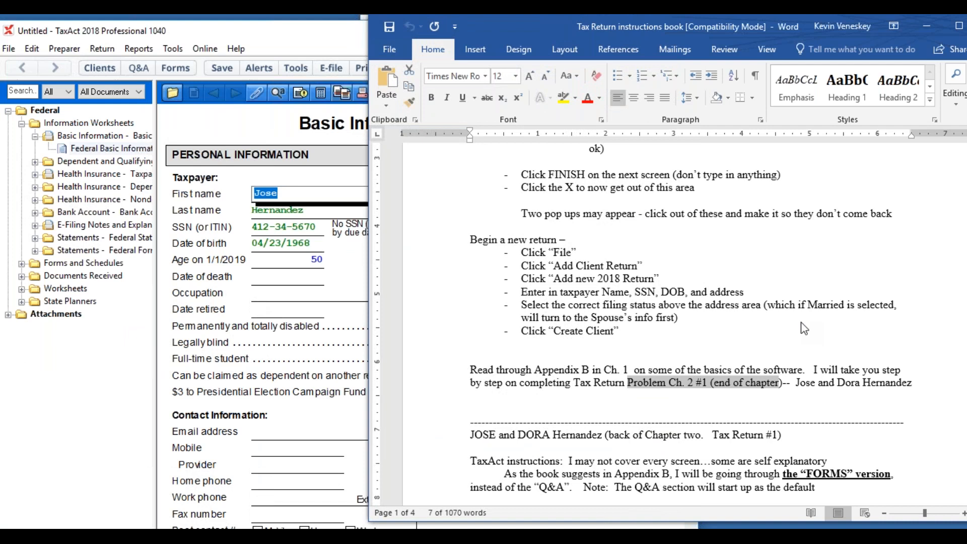
{"action": "left_click", "coordinate": [910, 231]}
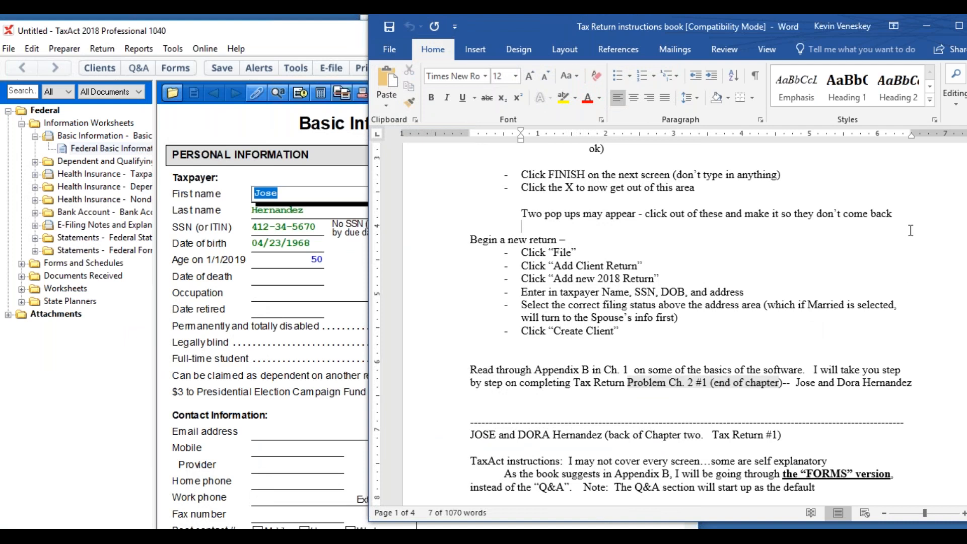
{"action": "scroll", "coordinate": [910, 230], "scroll_direction": "down", "scroll_amount": 8}
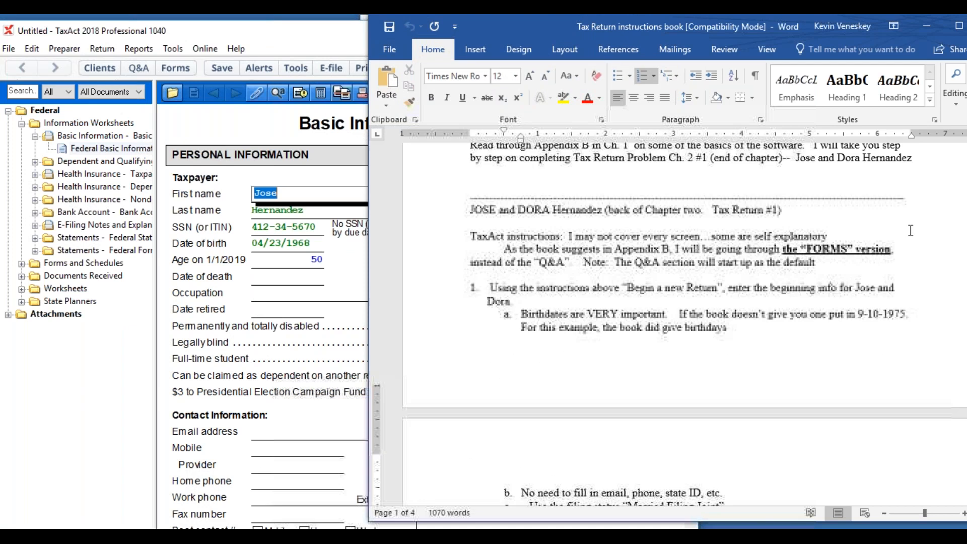
{"action": "scroll", "coordinate": [910, 230], "scroll_direction": "up", "scroll_amount": 3}
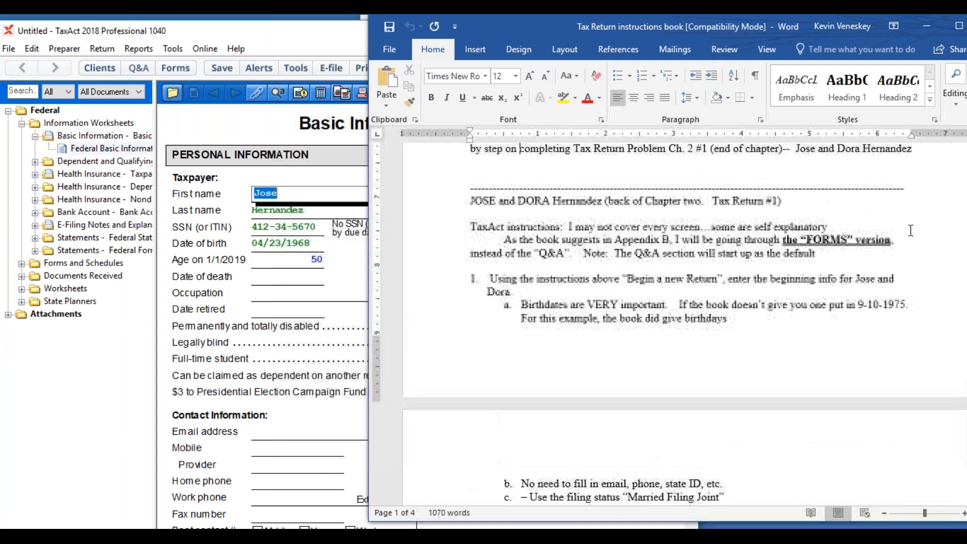
Step: Switch back to TaxAct and review the Basic Information Worksheet from Personal Information through Filing Status to Dependent Information
{"action": "left_click", "coordinate": [119, 344]}
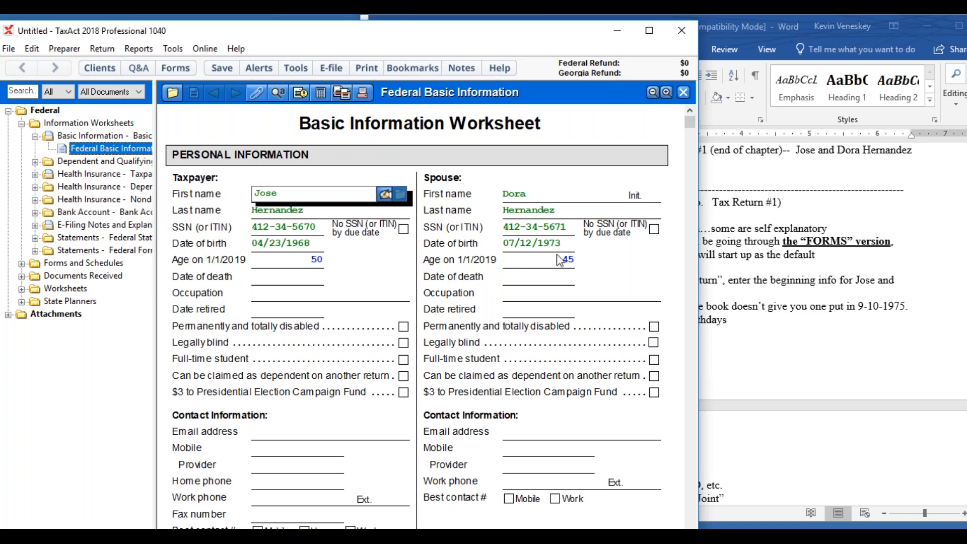
{"action": "left_click", "coordinate": [692, 119]}
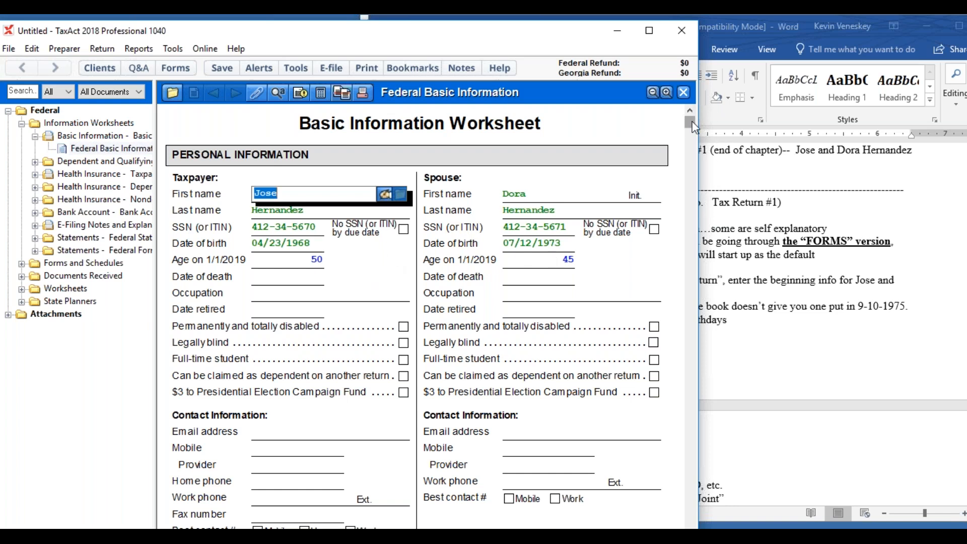
{"action": "left_click_drag", "start_coordinate": [694, 127], "coordinate": [692, 150]}
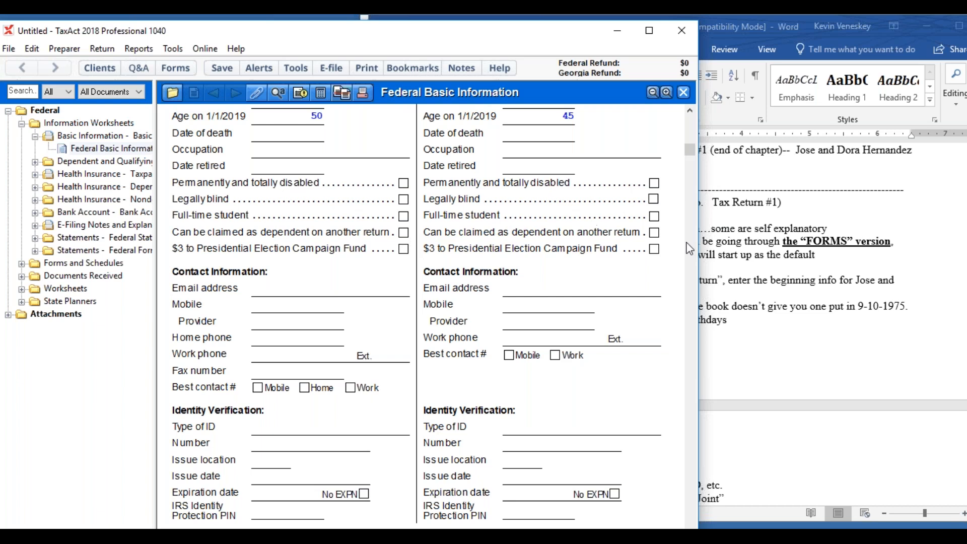
{"action": "left_click_drag", "start_coordinate": [692, 149], "coordinate": [693, 281]}
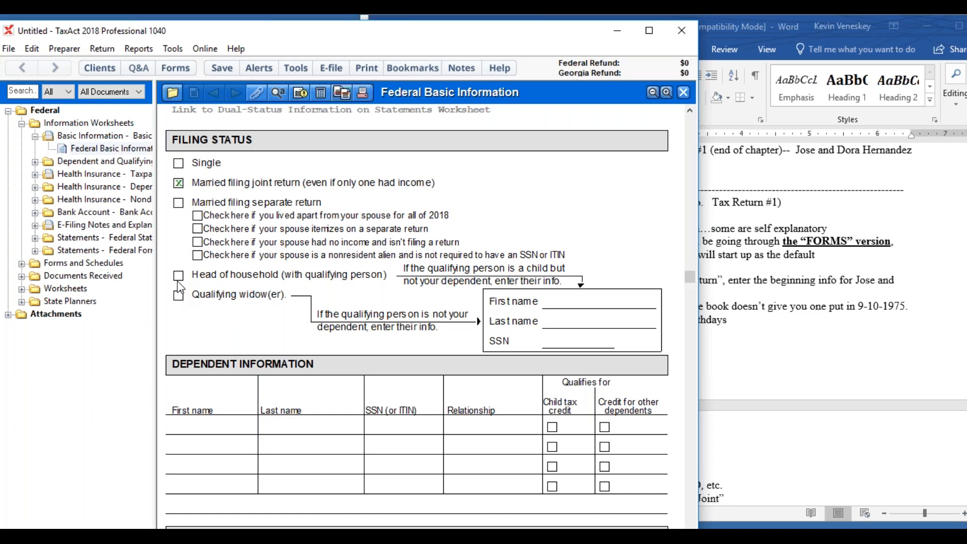
{"action": "mouse_move", "coordinate": [690, 282]}
{"action": "left_mouse_down"}
{"action": "mouse_move", "coordinate": [691, 301]}
{"action": "mouse_move", "coordinate": [690, 282]}
{"action": "left_mouse_up"}
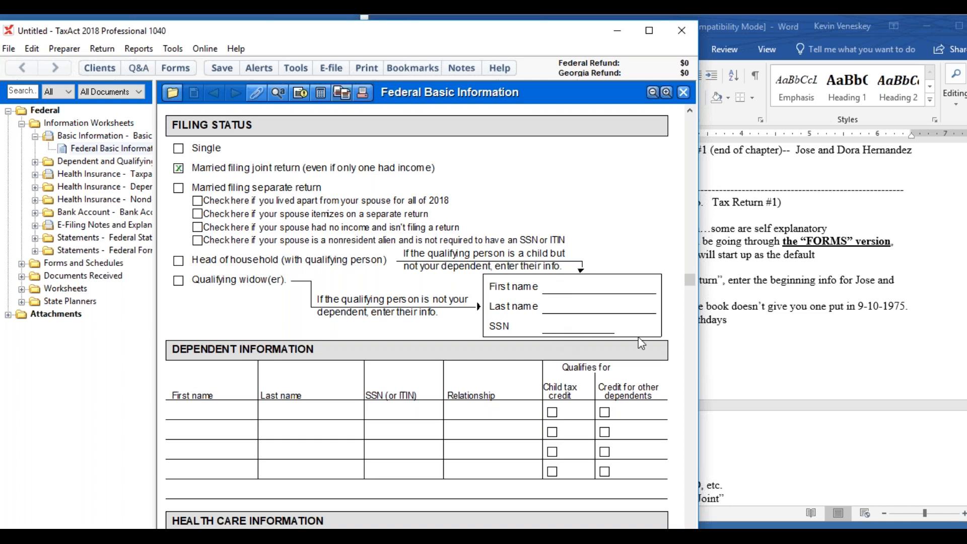
{"action": "left_click_drag", "start_coordinate": [690, 283], "coordinate": [691, 293]}
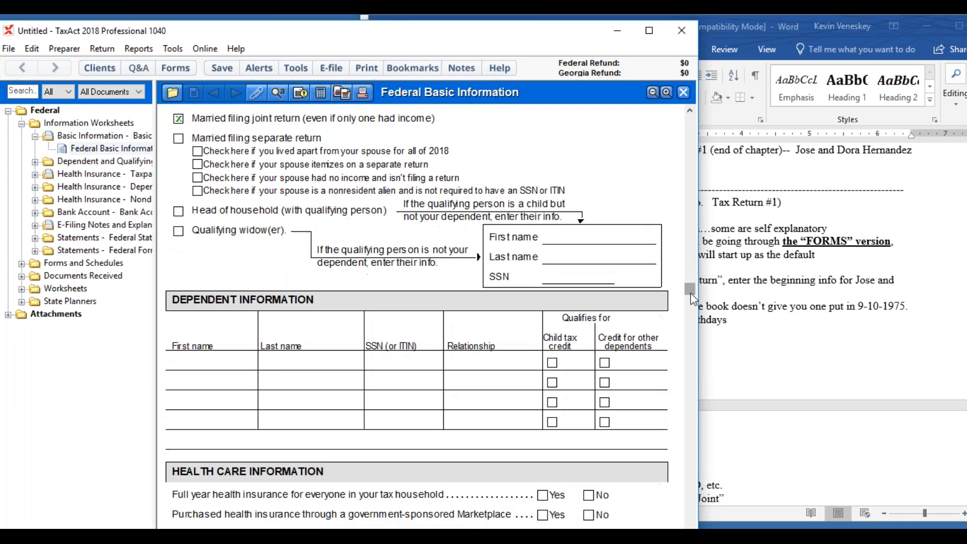
Step: Begin the first dependent entry and save the return in the Documents folder under the suggested file name
{"action": "left_click", "coordinate": [216, 365]}
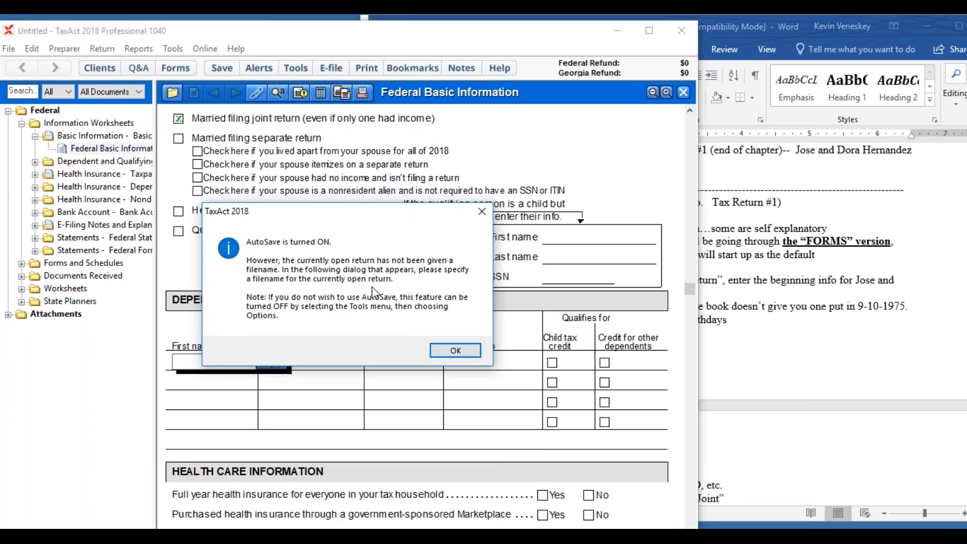
{"action": "left_click", "coordinate": [458, 351]}
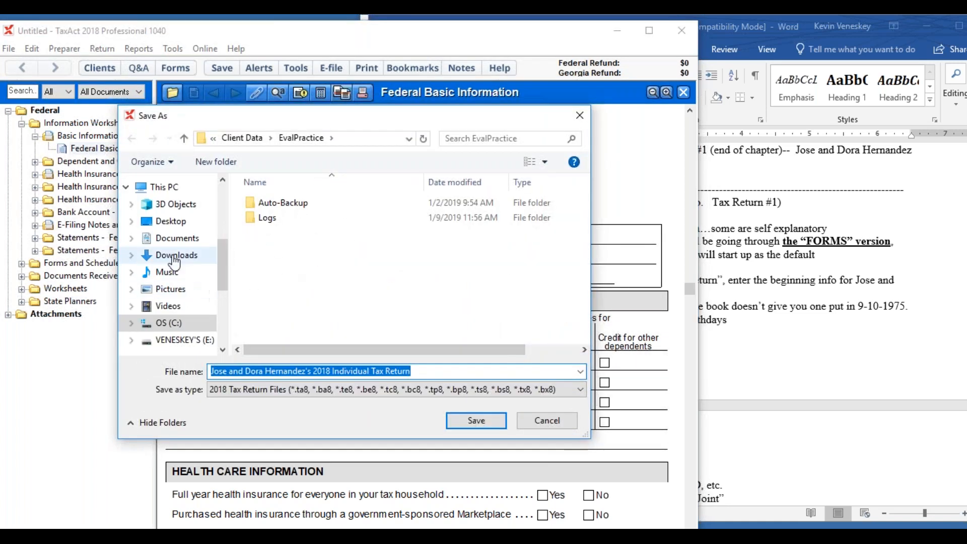
{"action": "left_click", "coordinate": [167, 237]}
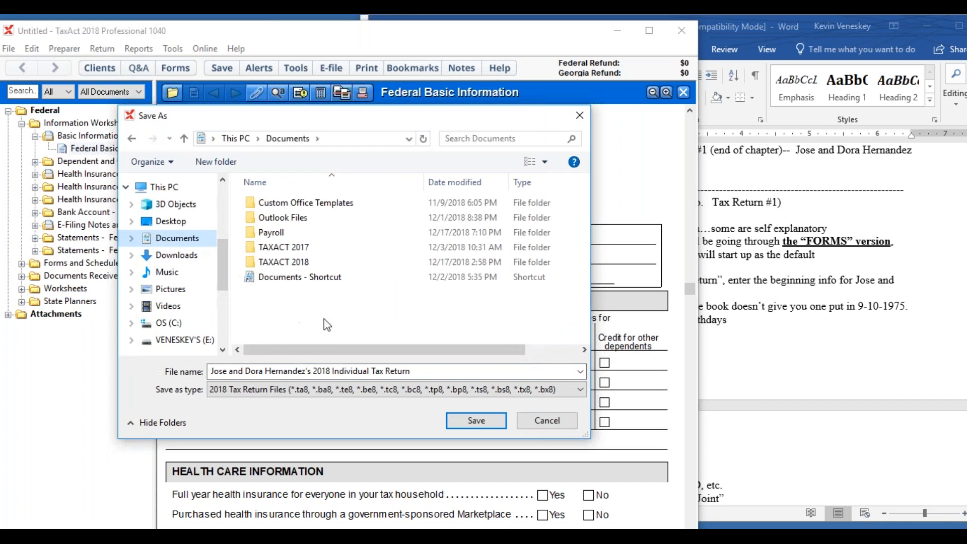
{"action": "left_click", "coordinate": [486, 424]}
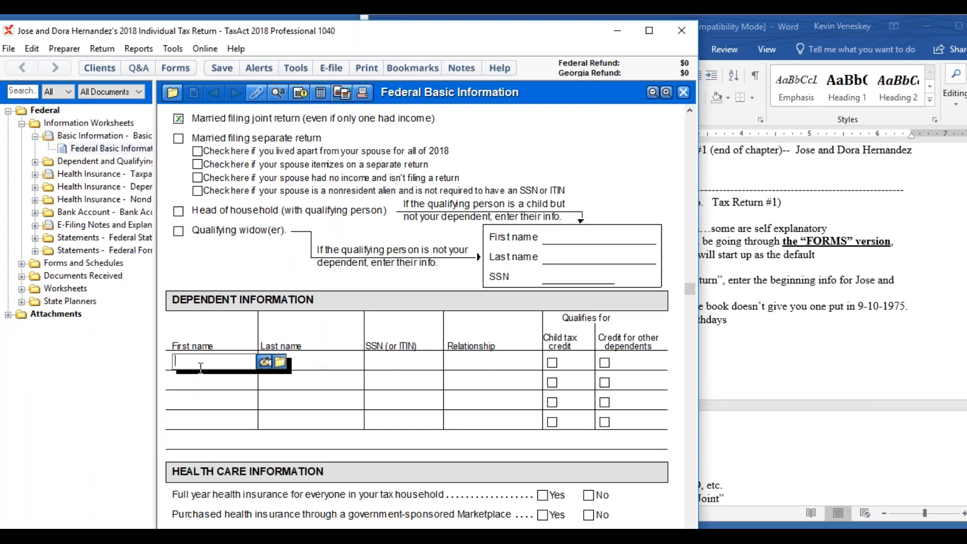
Step: Open the supporting form for the first dependent and enter the dependent's first name, last name and social security number
{"action": "type", "text": "A"}
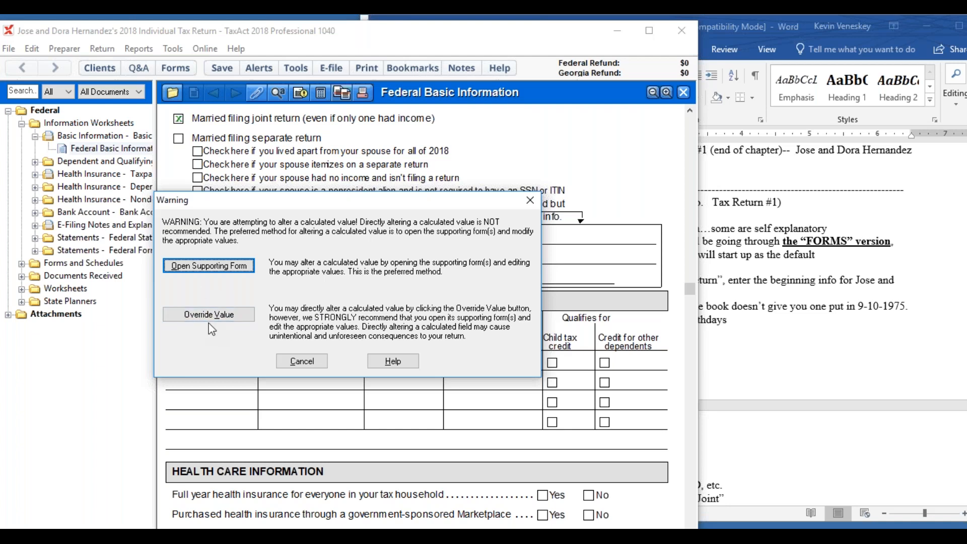
{"action": "left_click", "coordinate": [209, 270]}
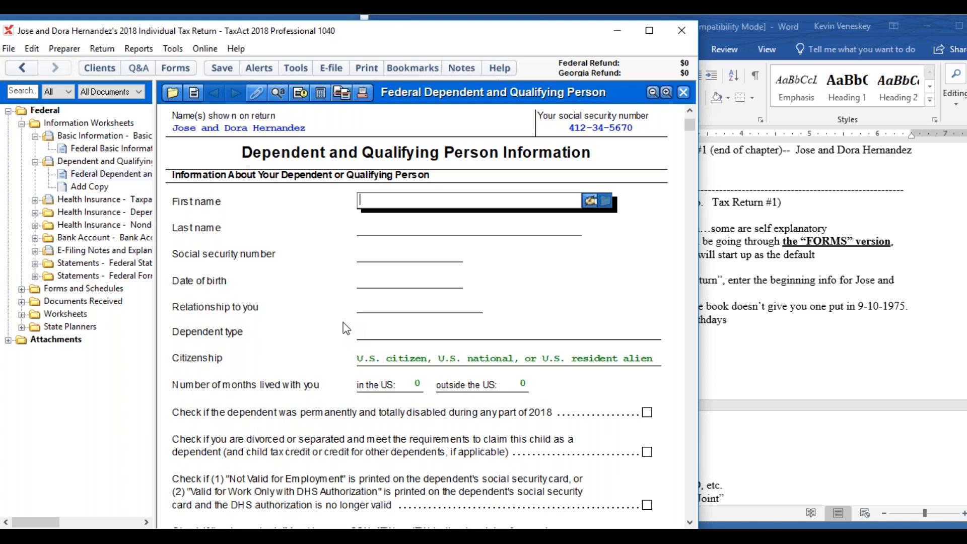
{"action": "type", "text": "Adela"}
{"action": "key", "text": "Tab"}
{"action": "type", "text": "H"}
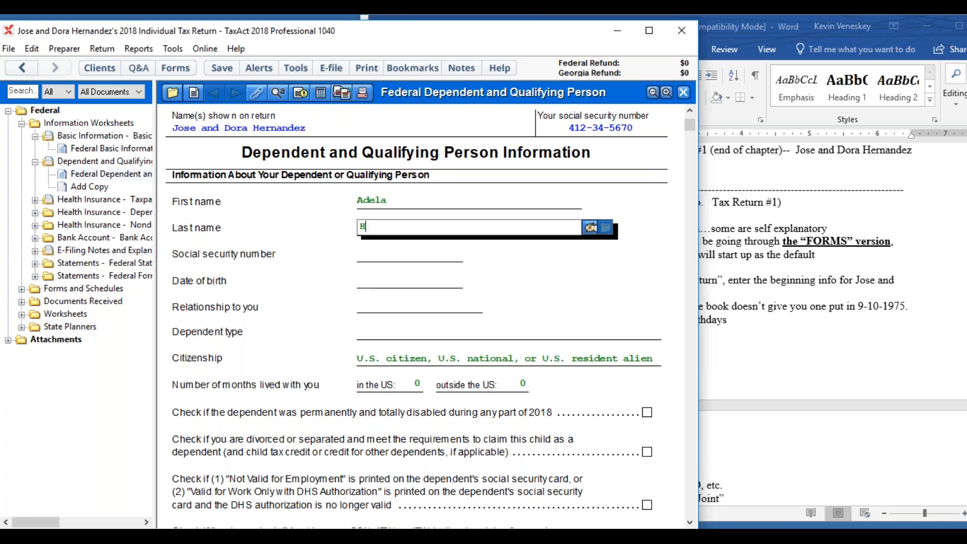
{"action": "type", "text": "ernandez"}
{"action": "key", "text": "Tab"}
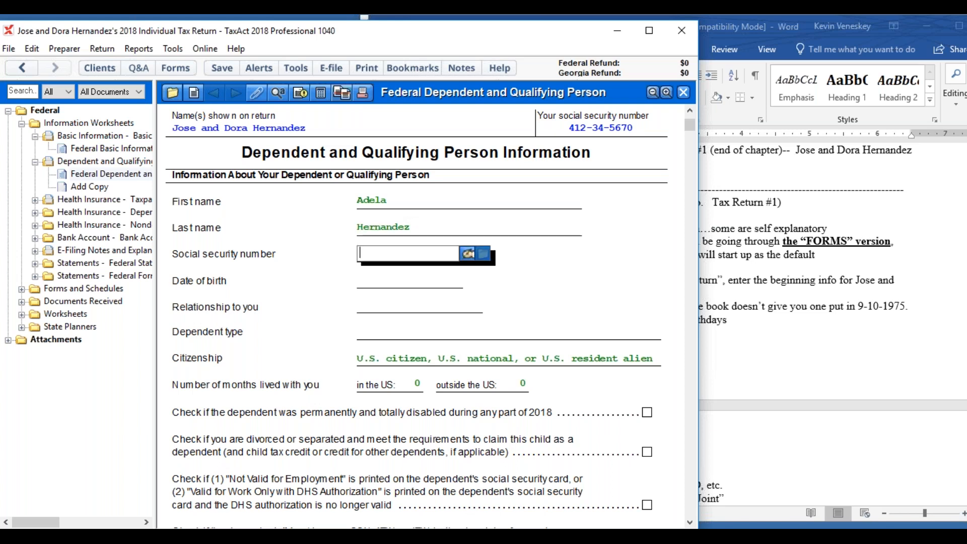
{"action": "type", "text": "412-34-5672"}
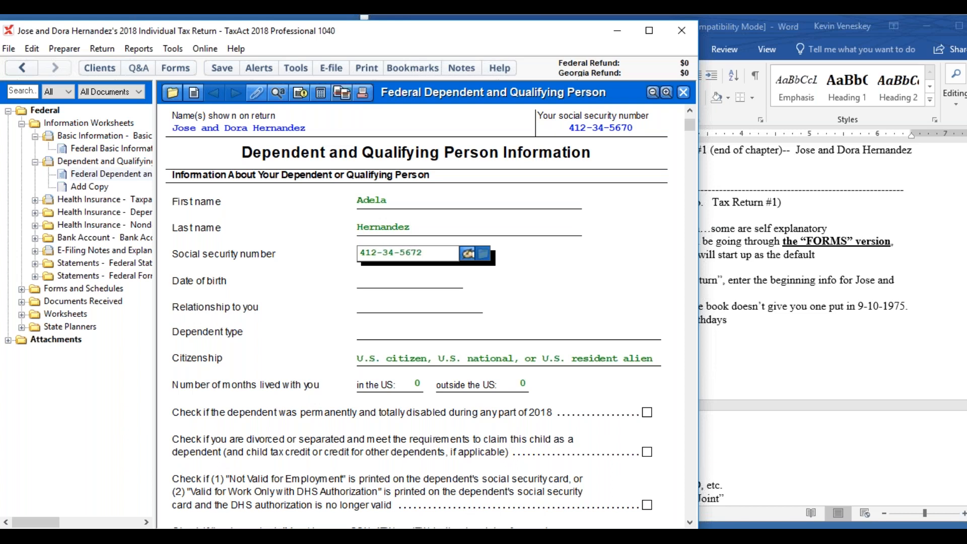
{"action": "key", "text": "Tab"}
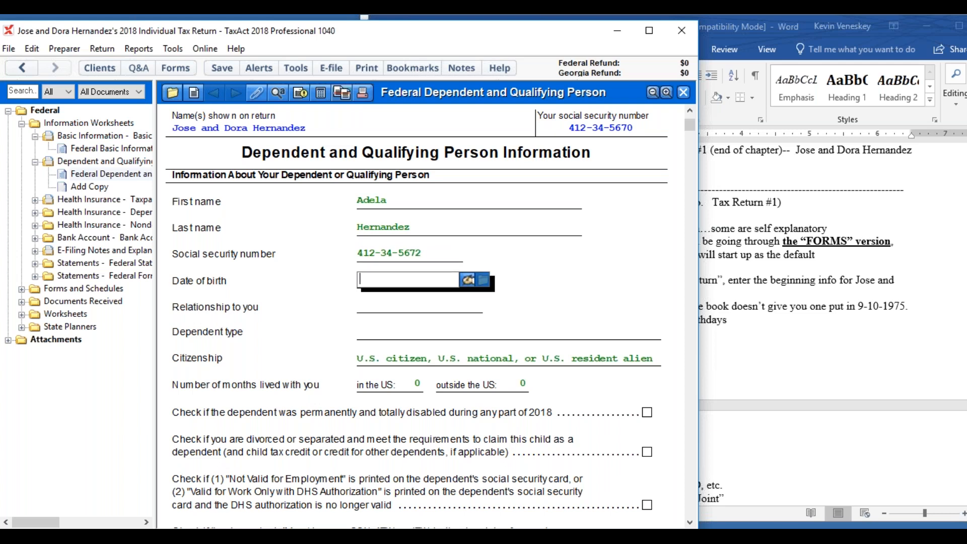
Step: Enter the dependent's date of birth, relationship Daughter and dependent type "Child who lived with you (or away at college)"
{"action": "type", "text": "03/15/2013"}
{"action": "key", "text": "Tab"}
{"action": "type", "text": "Daughter"}
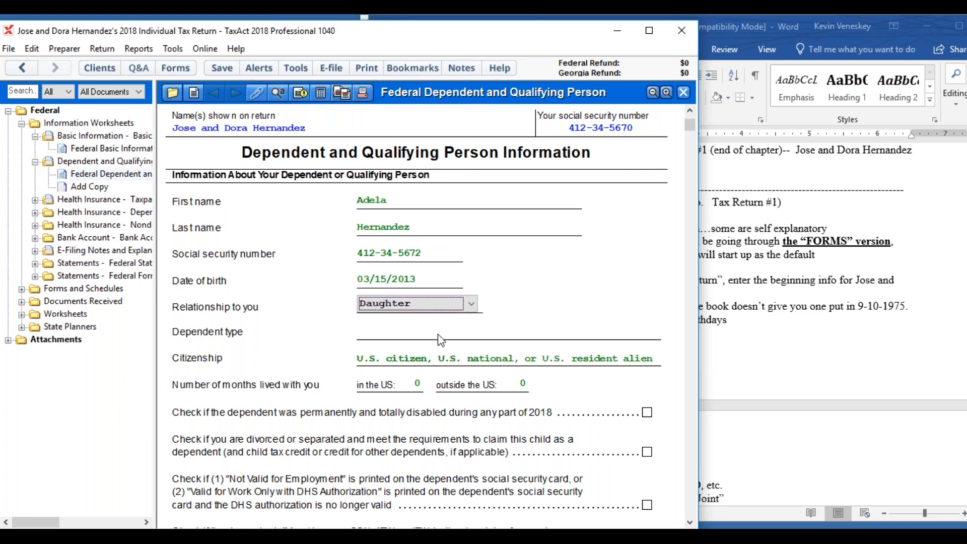
{"action": "left_click", "coordinate": [472, 307]}
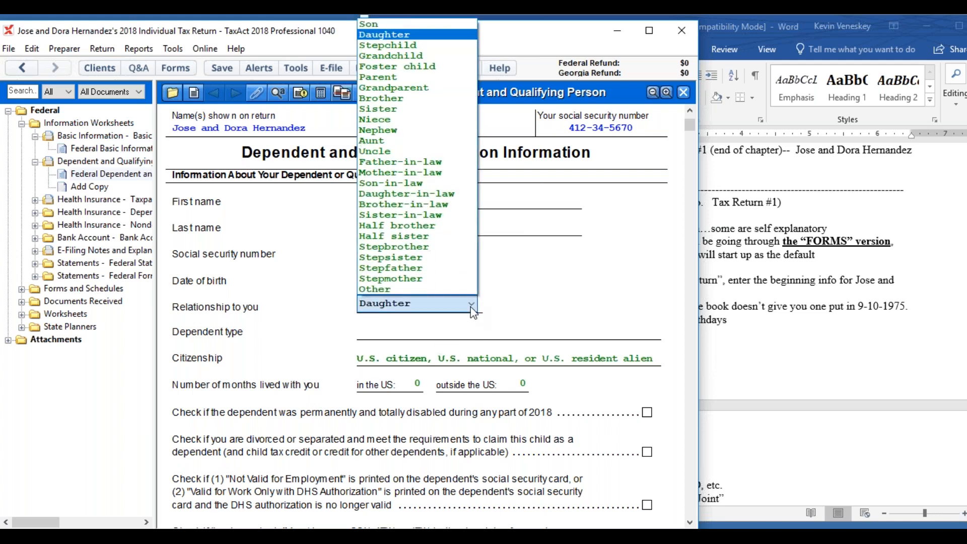
{"action": "left_click", "coordinate": [384, 36]}
{"action": "left_click", "coordinate": [386, 334]}
{"action": "left_click", "coordinate": [369, 333]}
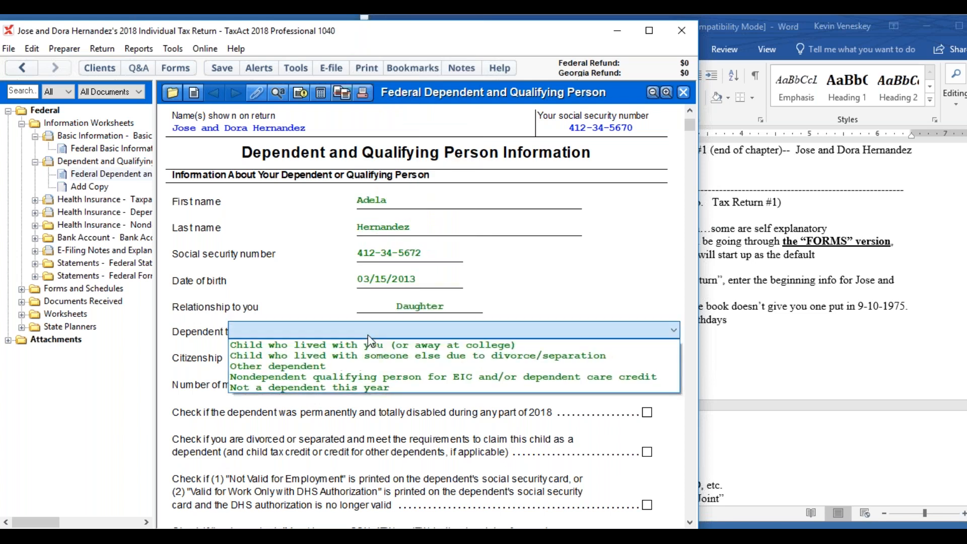
{"action": "left_click", "coordinate": [300, 345]}
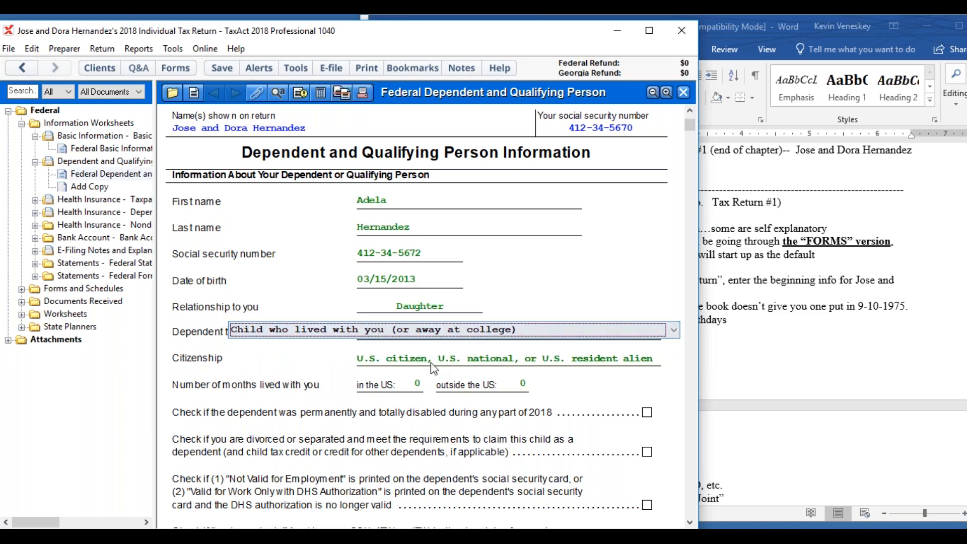
Step: Set the number of months the dependent lived with the taxpayer in the US to 12
{"action": "left_click", "coordinate": [413, 387]}
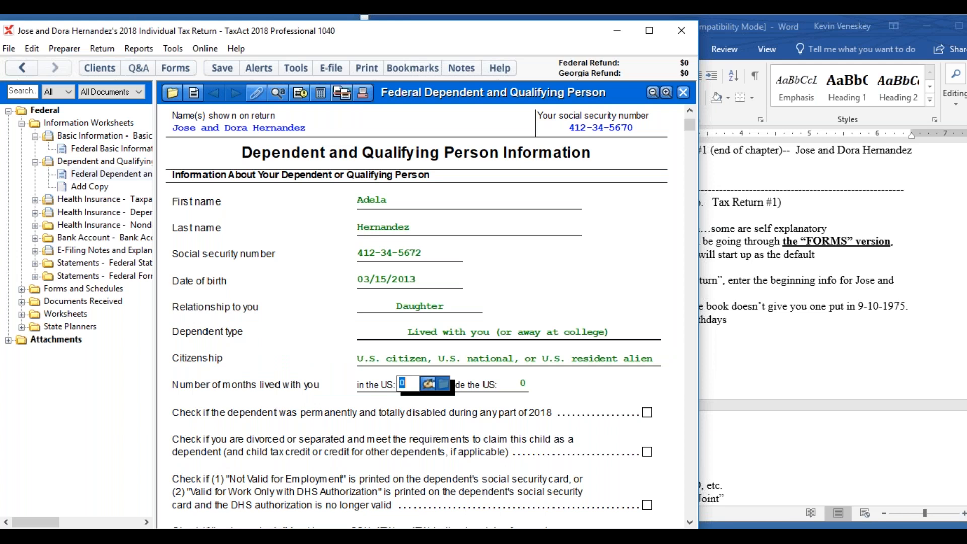
{"action": "type", "text": "12"}
{"action": "key", "text": "Tab"}
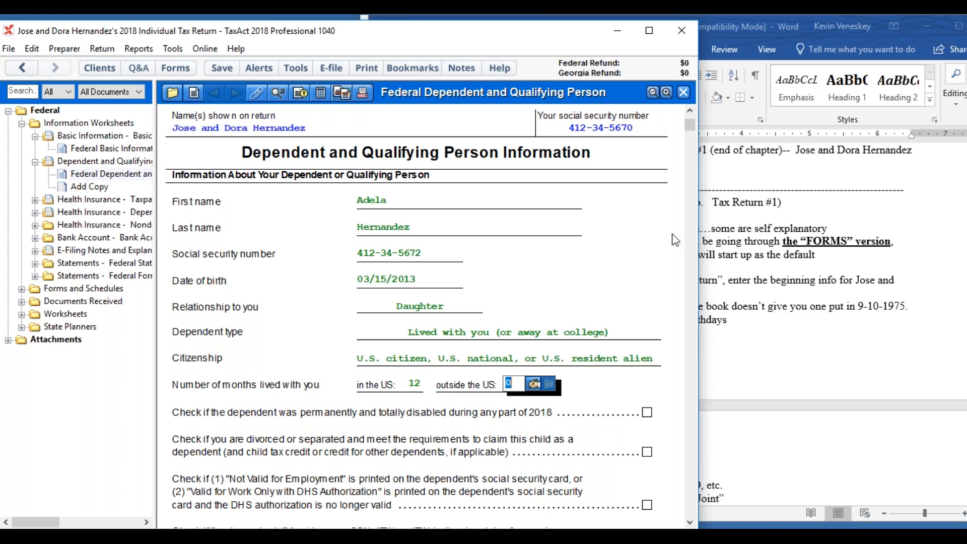
Step: Review the remaining questions on the dependent's form and return to the Federal Basic Information form
{"action": "right_click", "coordinate": [690, 129]}
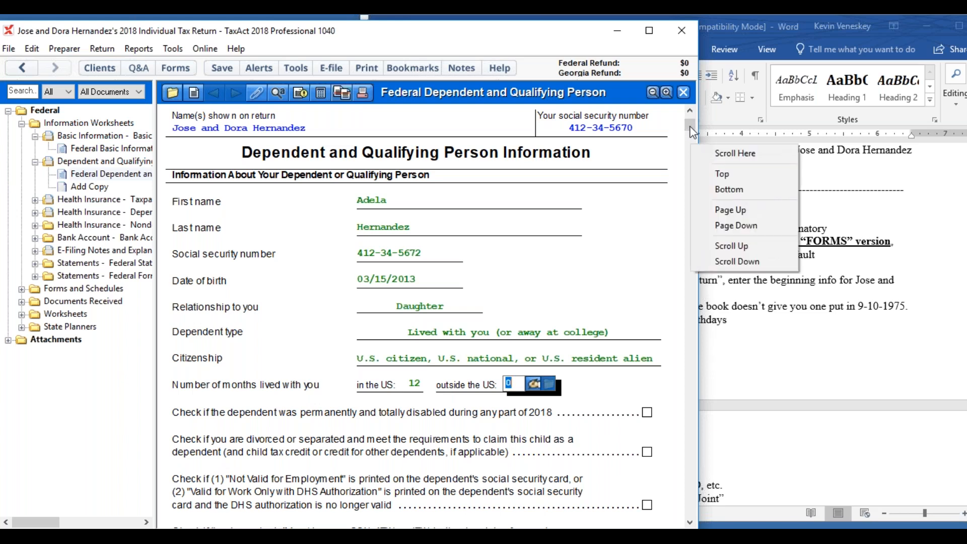
{"action": "left_click", "coordinate": [690, 129]}
{"action": "mouse_move", "coordinate": [690, 130]}
{"action": "left_mouse_down"}
{"action": "mouse_move", "coordinate": [691, 171]}
{"action": "mouse_move", "coordinate": [689, 126]}
{"action": "left_mouse_up"}
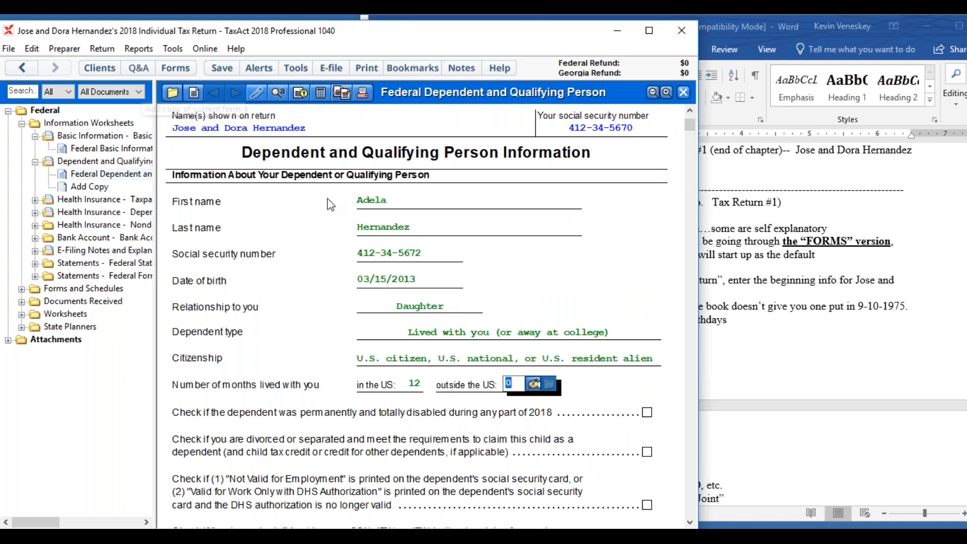
{"action": "left_click_drag", "start_coordinate": [697, 131], "coordinate": [692, 287]}
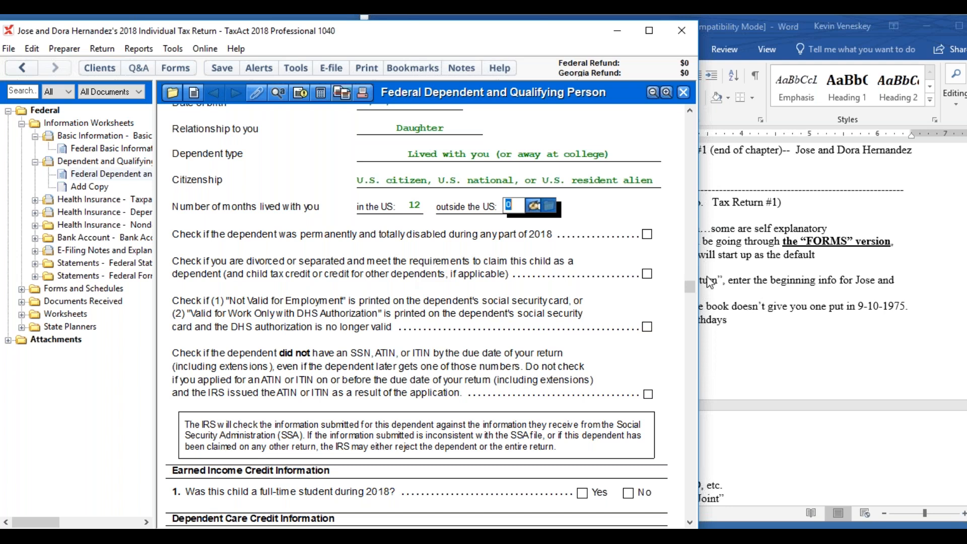
{"action": "left_click_drag", "start_coordinate": [690, 286], "coordinate": [724, 501]}
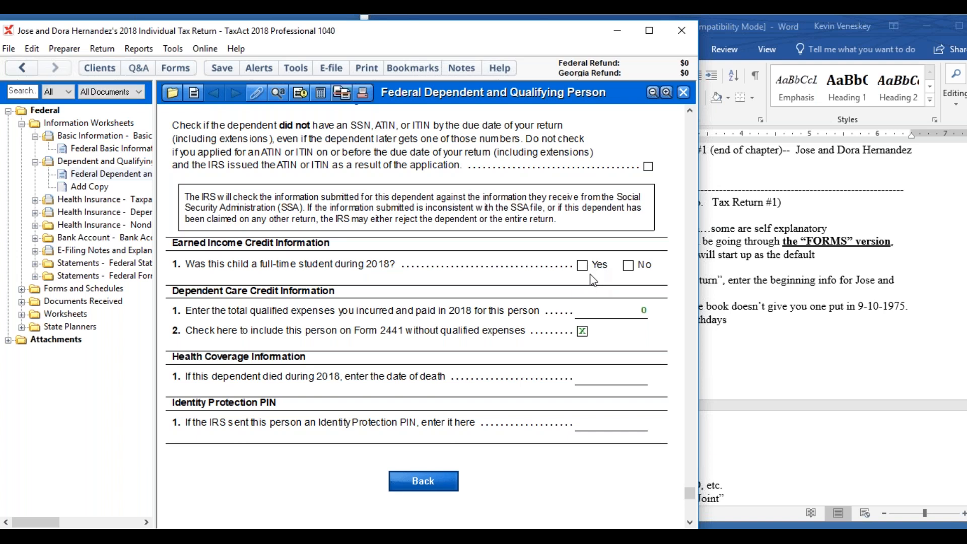
{"action": "left_click", "coordinate": [423, 480]}
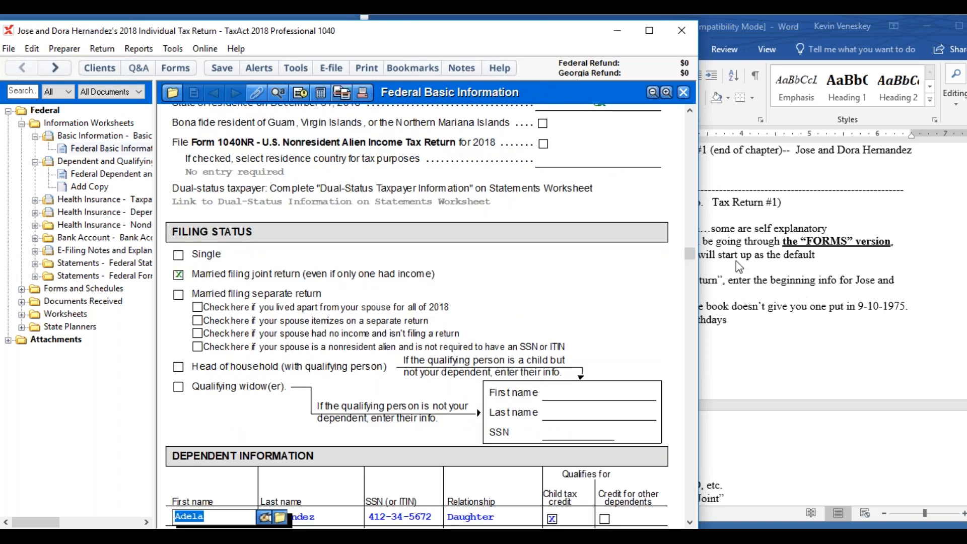
Step: Answer Yes to full year health insurance for everyone in the tax household
{"action": "mouse_move", "coordinate": [690, 256]}
{"action": "left_mouse_down"}
{"action": "mouse_move", "coordinate": [688, 335]}
{"action": "mouse_move", "coordinate": [687, 296]}
{"action": "mouse_move", "coordinate": [685, 316]}
{"action": "left_mouse_up"}
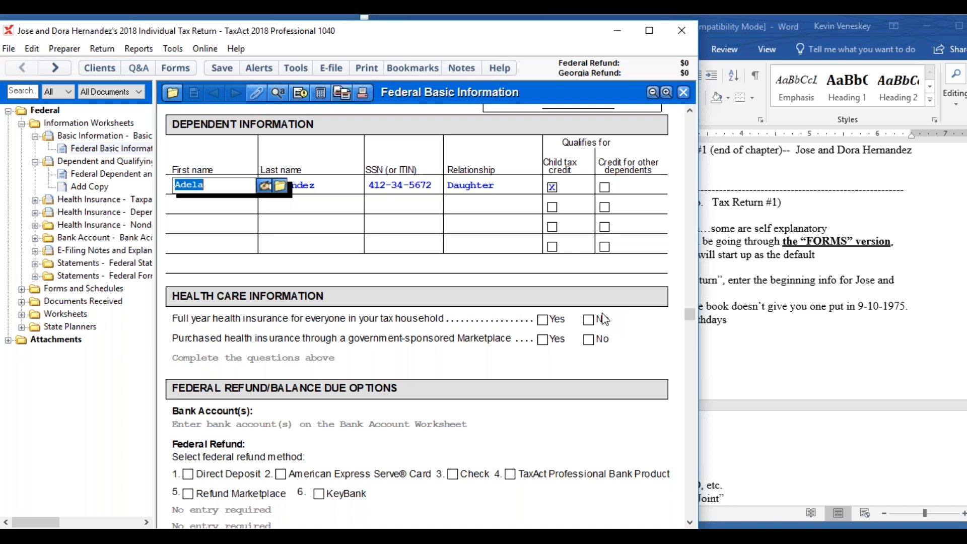
{"action": "left_click", "coordinate": [548, 320]}
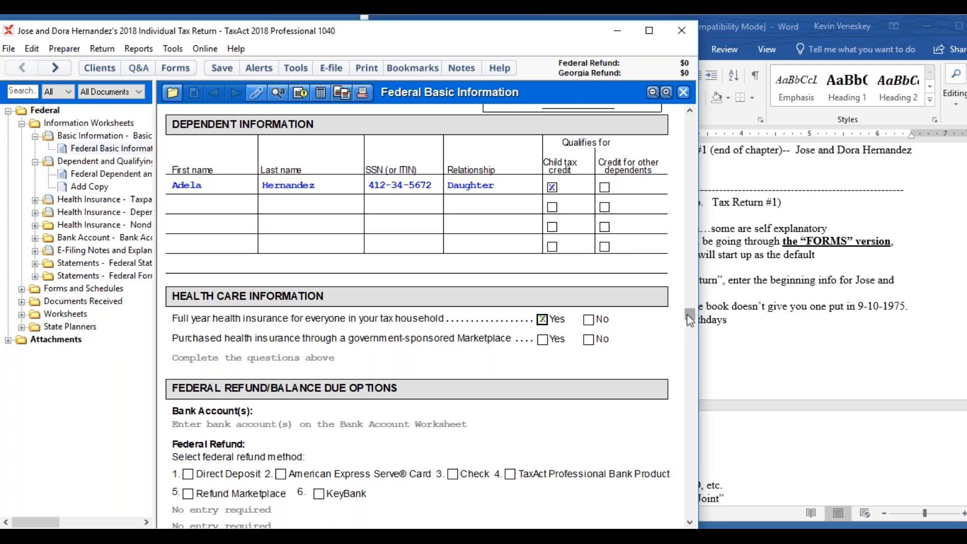
{"action": "left_click_drag", "start_coordinate": [688, 316], "coordinate": [693, 297]}
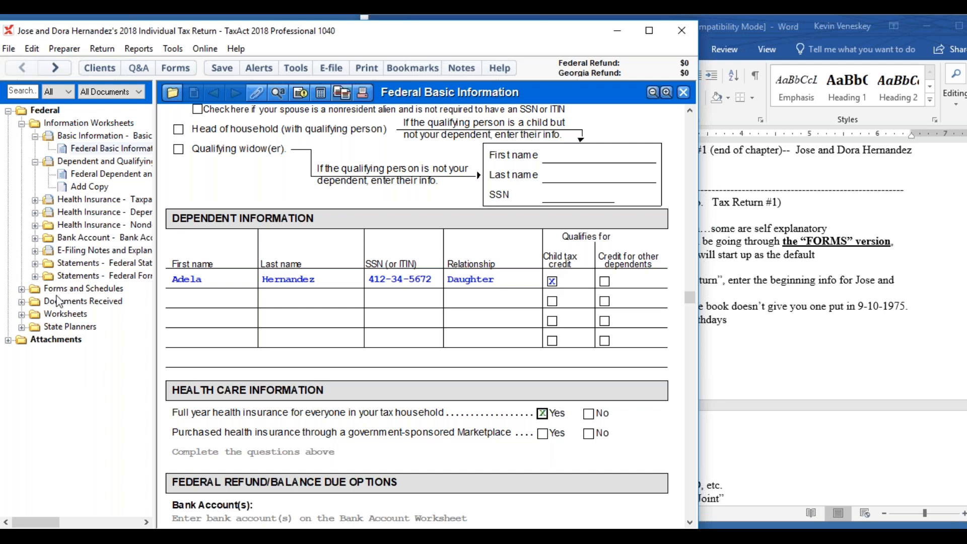
Step: Open Federal Form 1040 from the forms and schedules and review it down to the income lines
{"action": "left_click", "coordinate": [21, 290]}
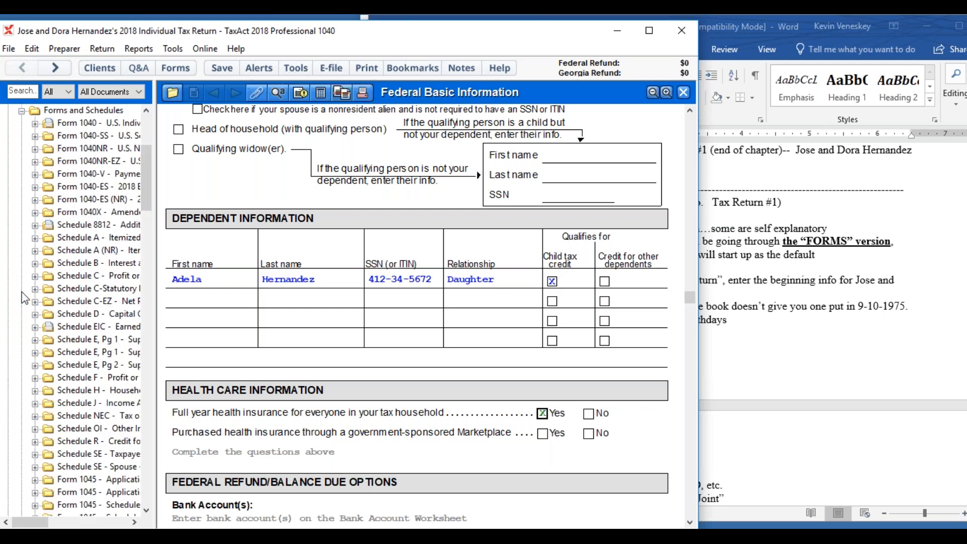
{"action": "double_click", "coordinate": [80, 127]}
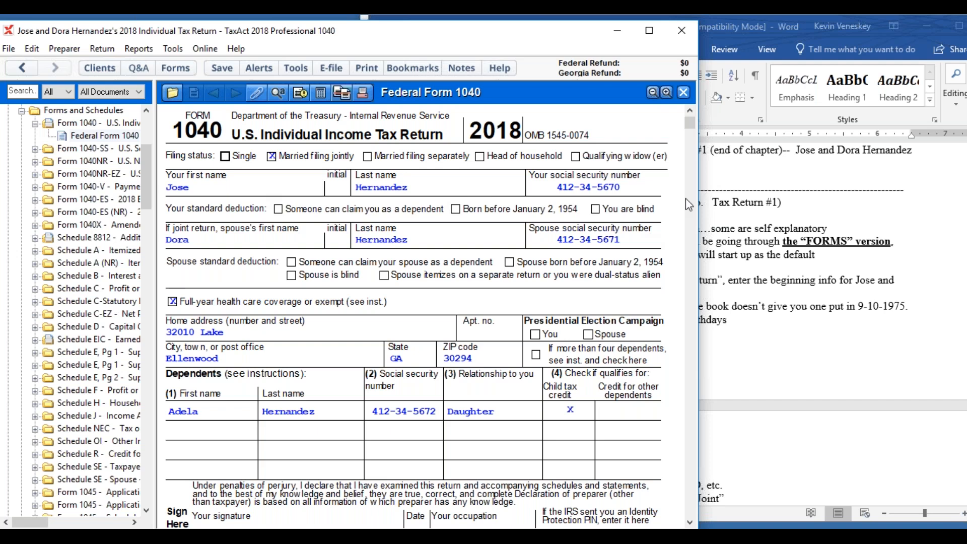
{"action": "left_click_drag", "start_coordinate": [689, 123], "coordinate": [689, 140]}
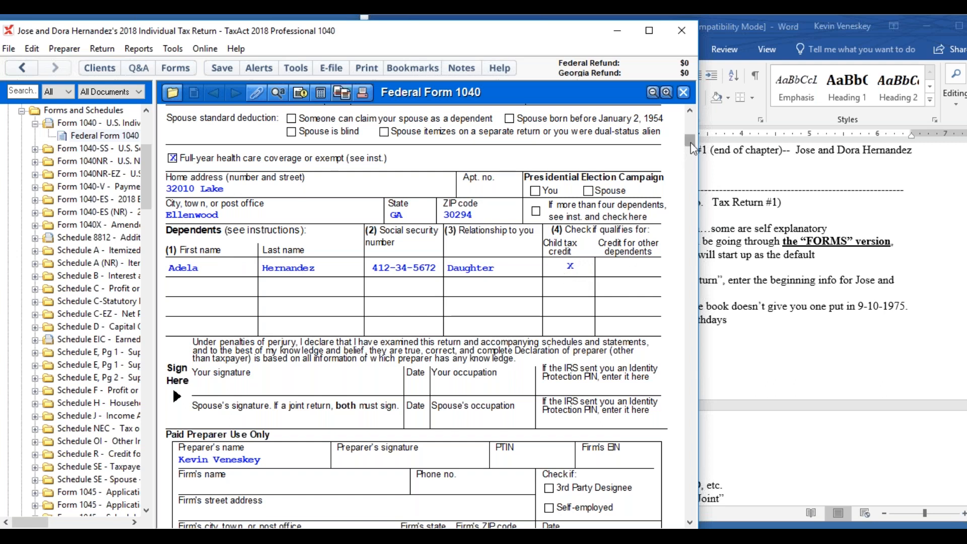
{"action": "left_click_drag", "start_coordinate": [690, 142], "coordinate": [691, 196]}
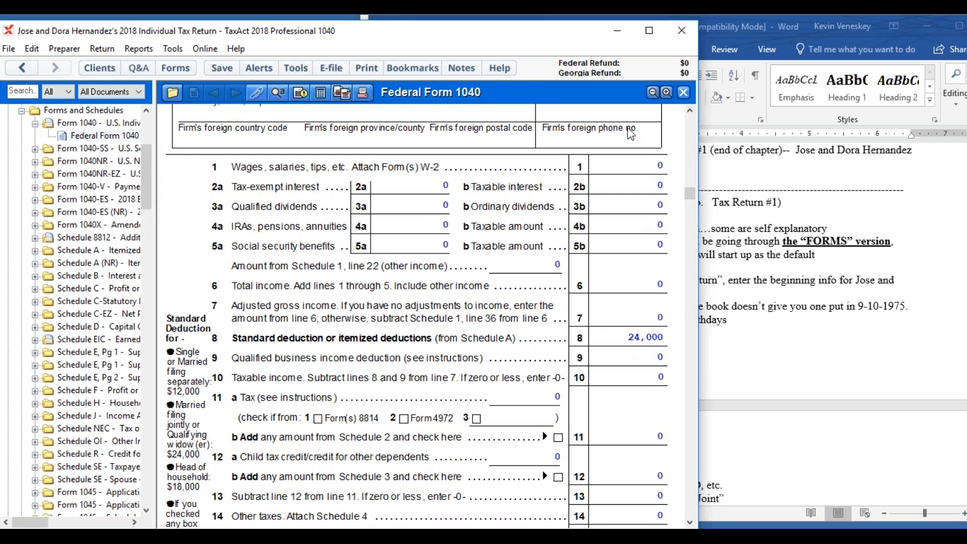
Step: Add a new Form W-2 as the supporting form for the wages on line 1 of Form 1040
{"action": "left_click", "coordinate": [660, 167]}
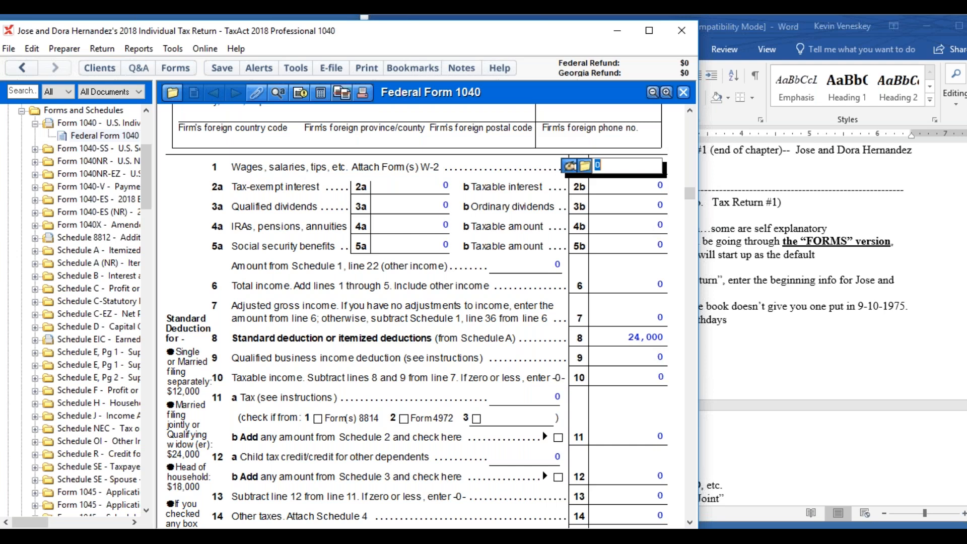
{"action": "key", "text": "5"}
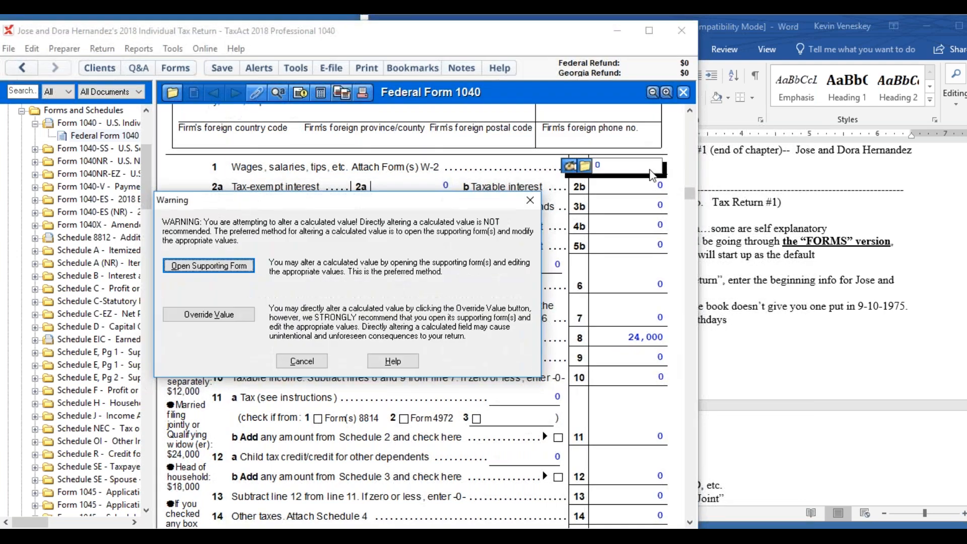
{"action": "left_click", "coordinate": [305, 360]}
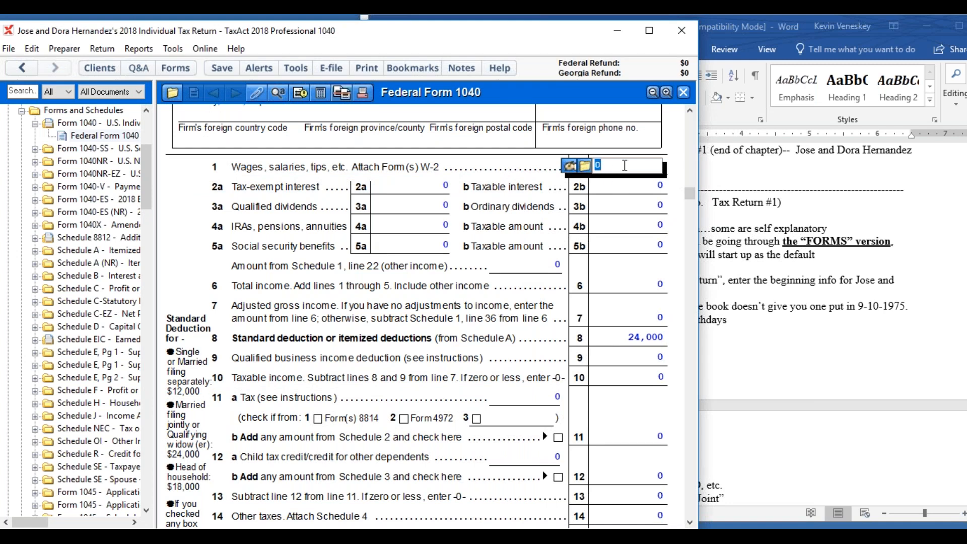
{"action": "left_click", "coordinate": [584, 170]}
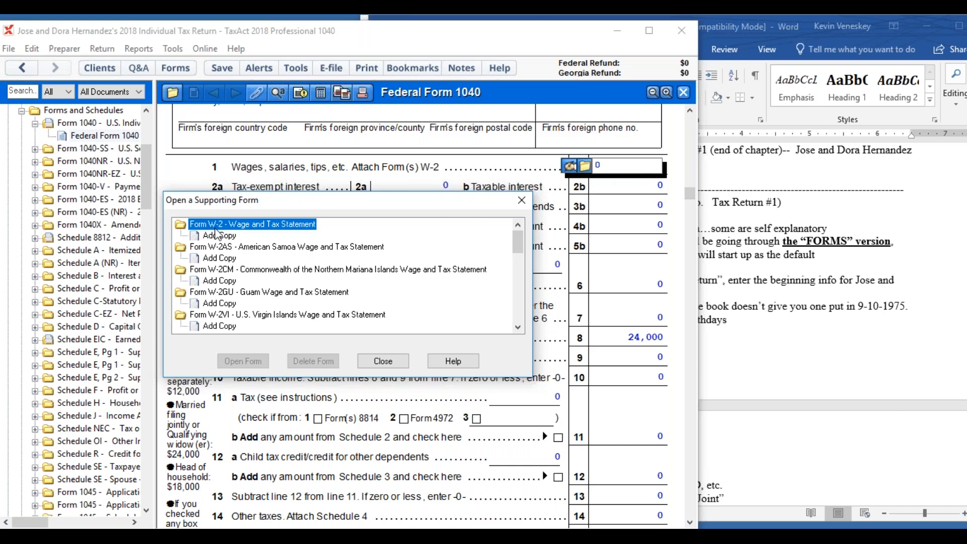
{"action": "double_click", "coordinate": [220, 235]}
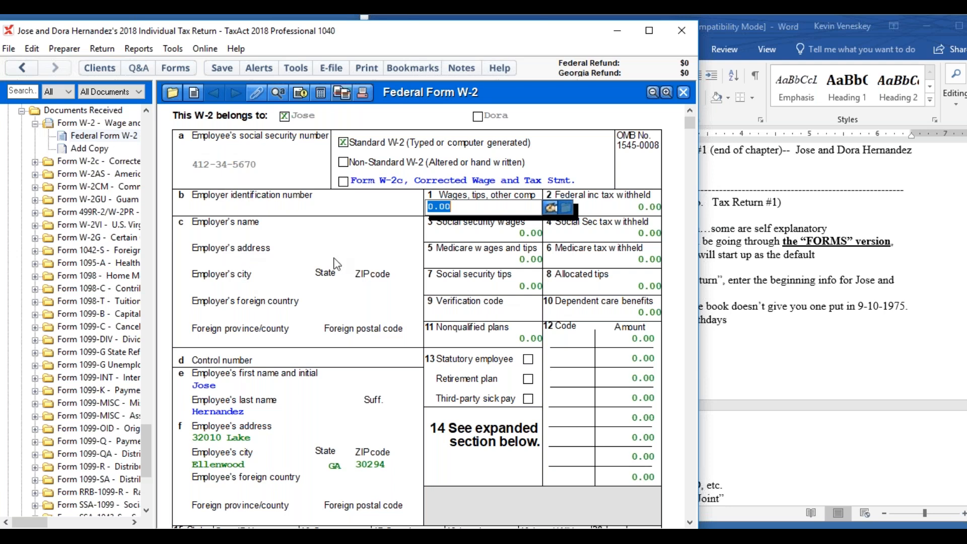
Step: Enter wages of 45,800 and federal income tax withheld of 4,038 on the taxpayer's W-2
{"action": "type", "text": "45800"}
{"action": "key", "text": "Tab"}
{"action": "type", "text": "4038"}
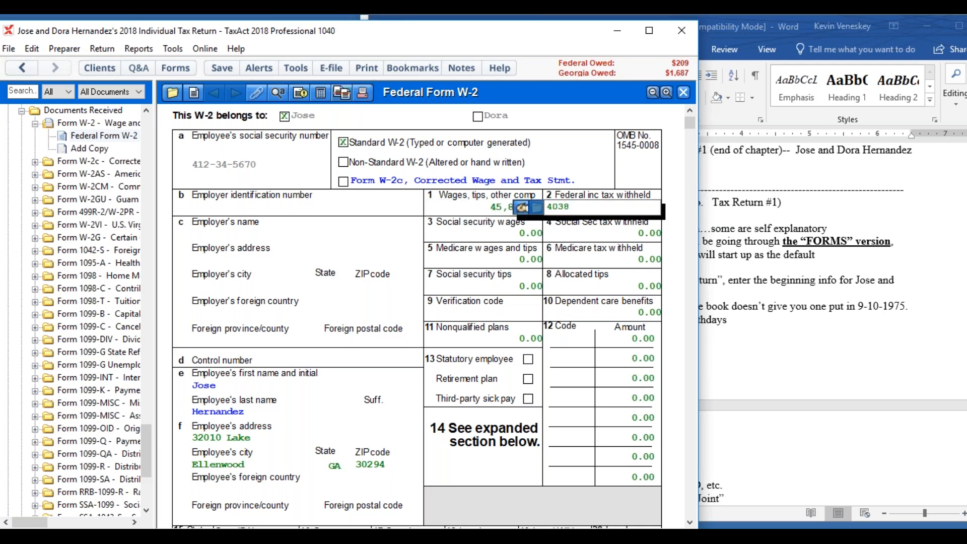
{"action": "key", "text": "Tab"}
Step: Enter social security wages of 45,800 and social security tax withheld of 2,839.60 on the taxpayer's W-2
{"action": "type", "text": "45800"}
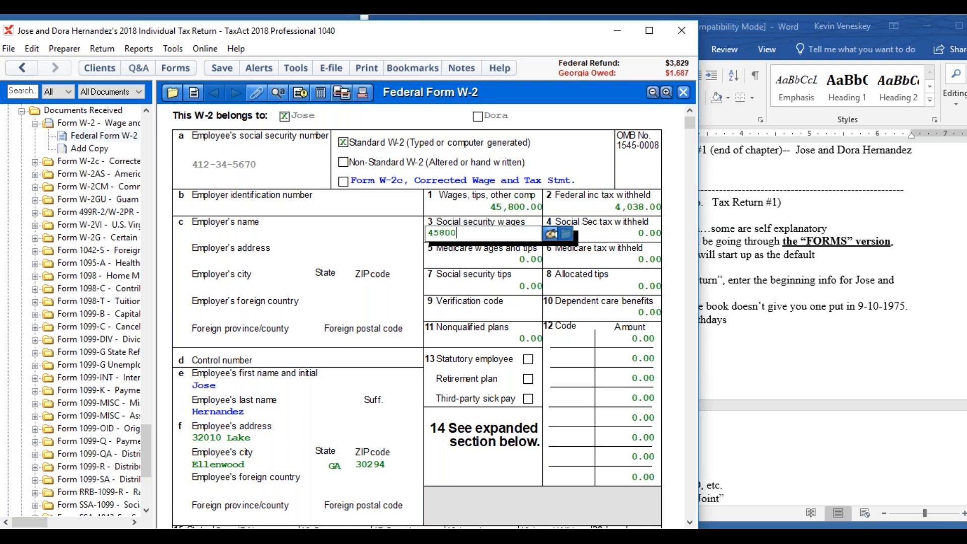
{"action": "key", "text": "Tab"}
{"action": "type", "text": "2,83"}
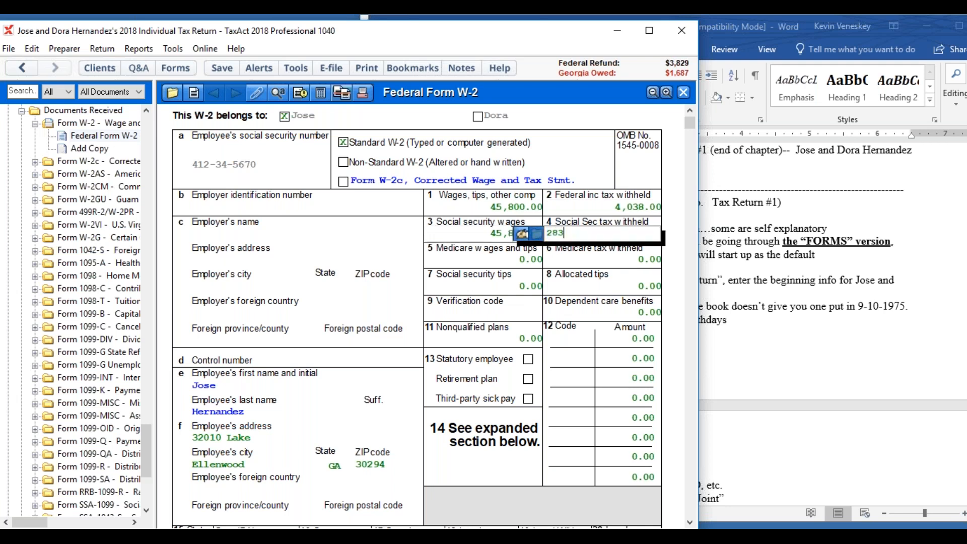
{"action": "type", "text": "9.60"}
{"action": "key", "text": "Tab"}
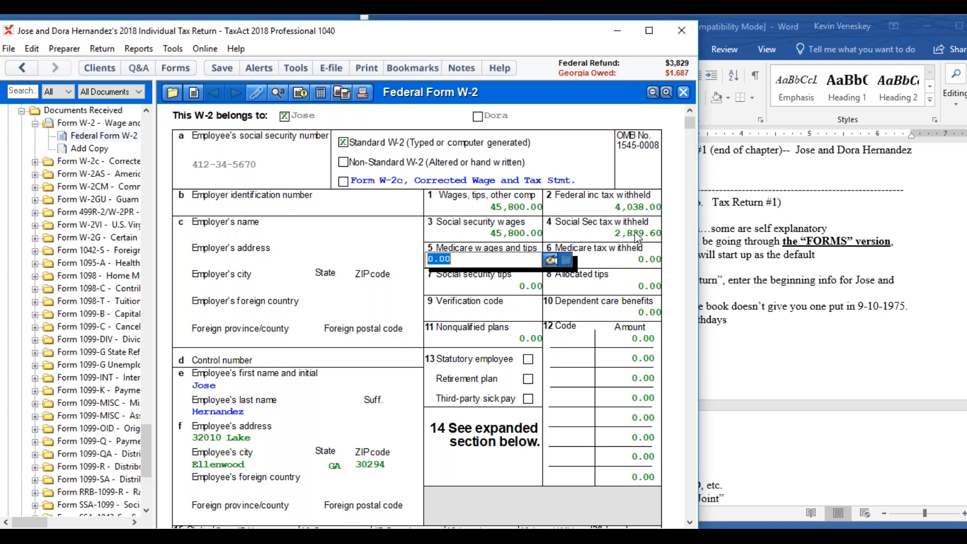
Step: Enter Medicare wages of 45,800 and Medicare tax withheld of 664.10, with the W-2 assigned to the taxpayer
{"action": "type", "text": "45800"}
{"action": "key", "text": "Tab"}
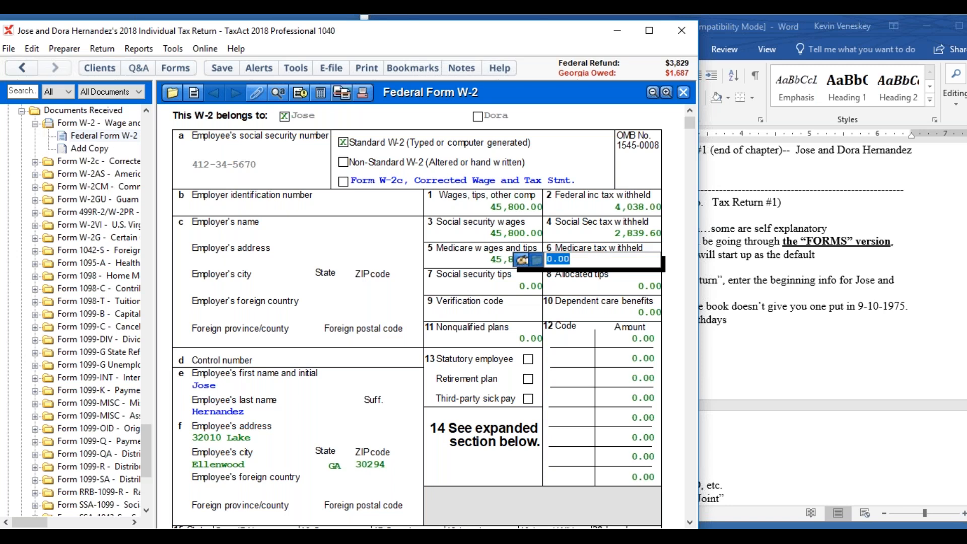
{"action": "type", "text": "664.10"}
{"action": "right_click", "coordinate": [689, 131]}
{"action": "left_click_drag", "start_coordinate": [688, 124], "coordinate": [697, 186]}
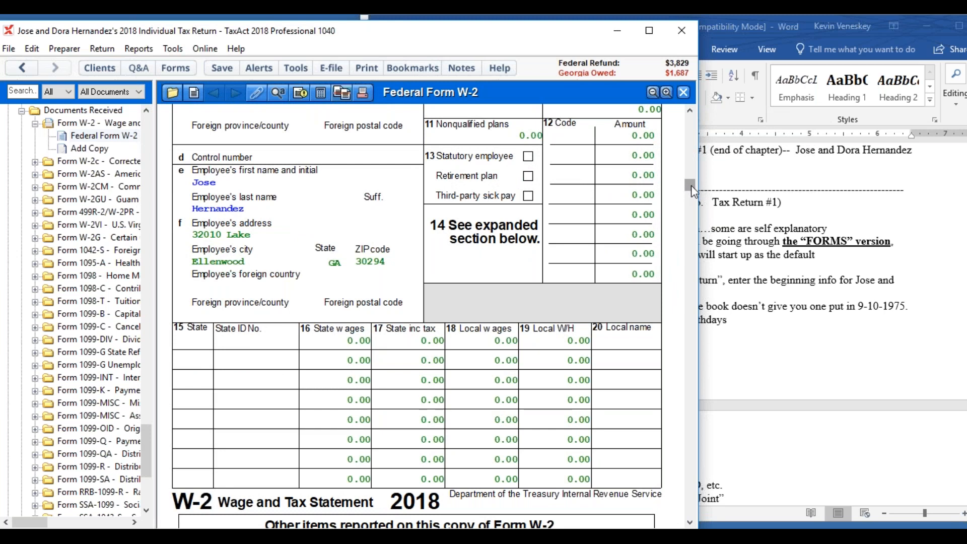
{"action": "left_click_drag", "start_coordinate": [691, 186], "coordinate": [692, 124]}
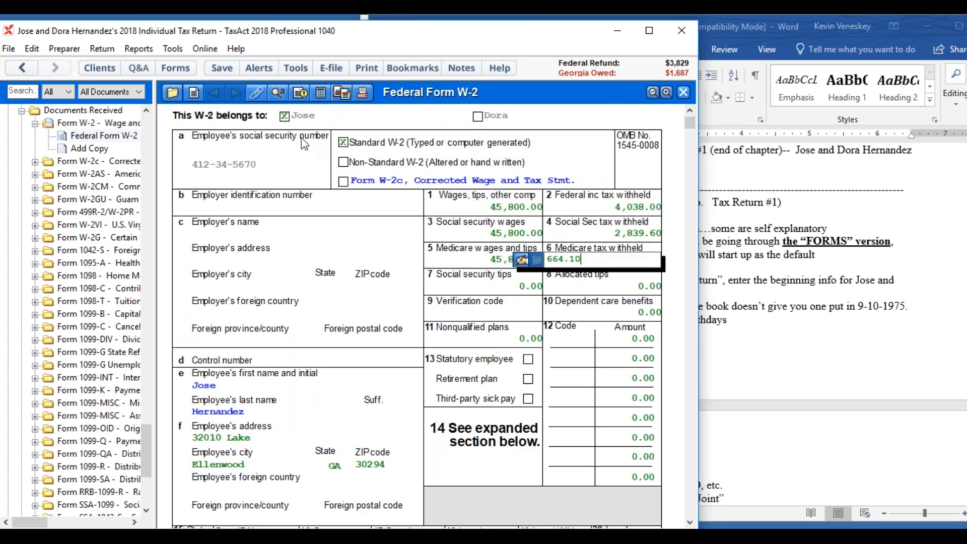
{"action": "left_click", "coordinate": [285, 118]}
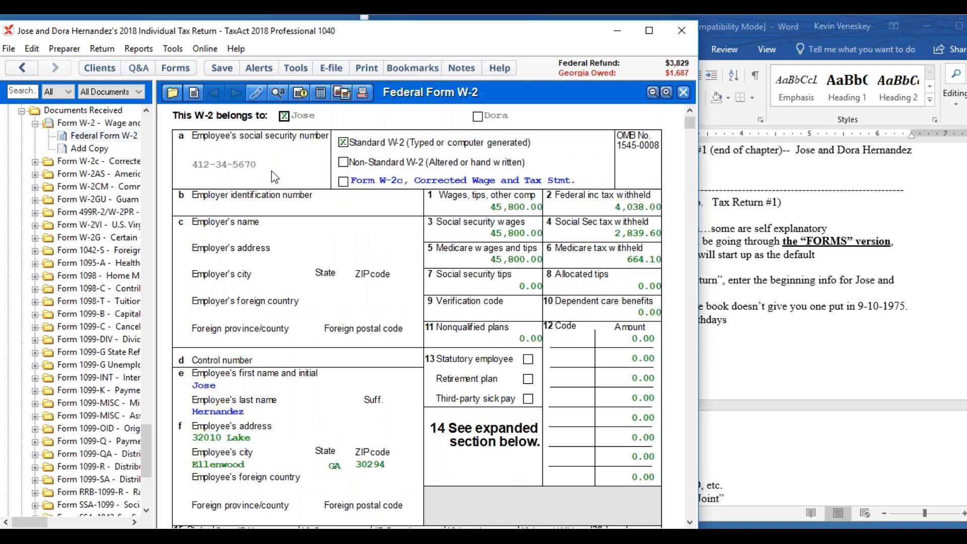
Step: Add a second W-2 copy belonging to the spouse, with wages of 31,000 and federal income tax withheld of 2,290
{"action": "left_click", "coordinate": [194, 94]}
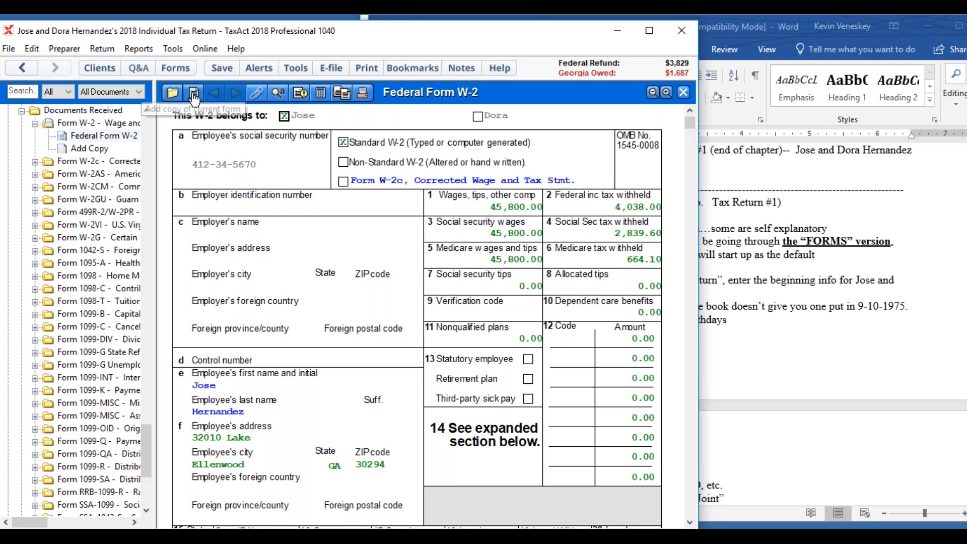
{"action": "left_click", "coordinate": [478, 117]}
{"action": "left_click", "coordinate": [517, 210]}
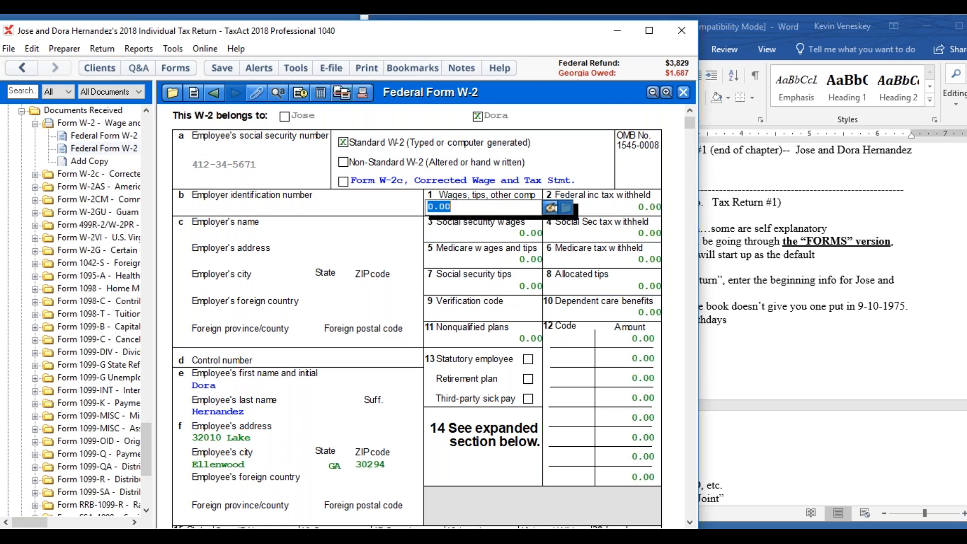
{"action": "type", "text": "31000"}
{"action": "key", "text": "Tab"}
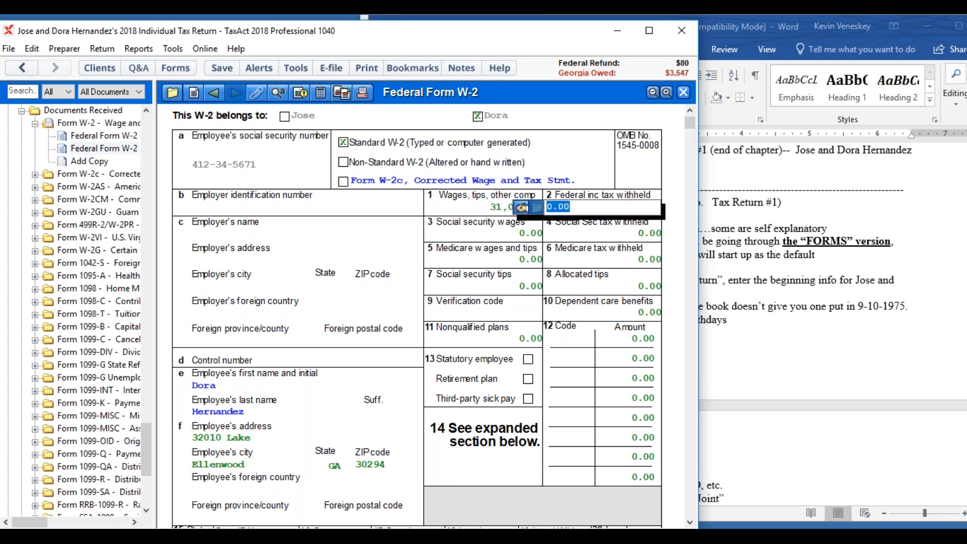
{"action": "type", "text": "2290"}
{"action": "key", "text": "Tab"}
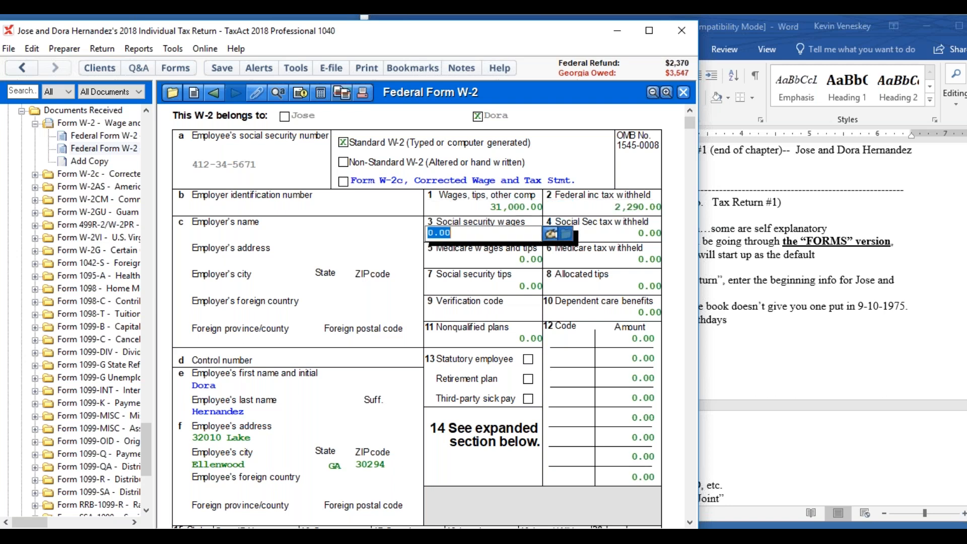
Step: Enter the spouse's social security wages of 31,000 and tax of 1,922, and Medicare wages of 31,000 and tax of 449.50
{"action": "type", "text": "31000"}
{"action": "key", "text": "Tab"}
{"action": "type", "text": "1922"}
{"action": "key", "text": "Tab"}
{"action": "type", "text": "31000"}
{"action": "key", "text": "Tab"}
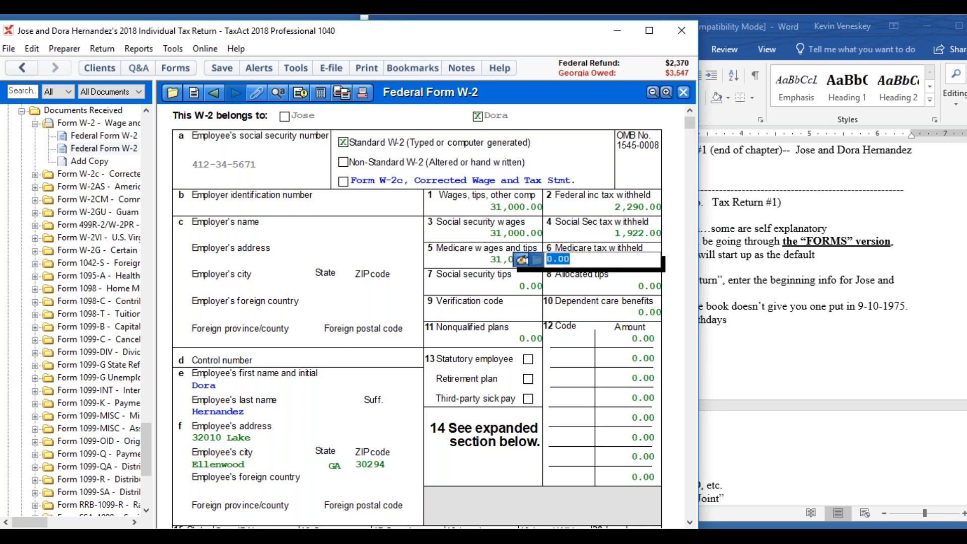
{"action": "type", "text": "449.50"}
{"action": "key", "text": "Tab"}
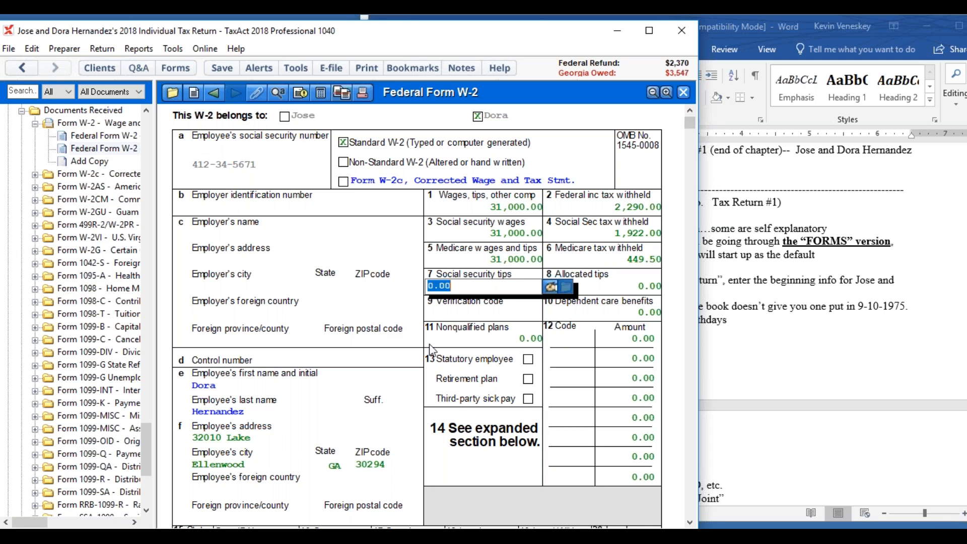
Step: Leave the spouse's W-2 and reopen Federal Form 1040
{"action": "right_click", "coordinate": [687, 283]}
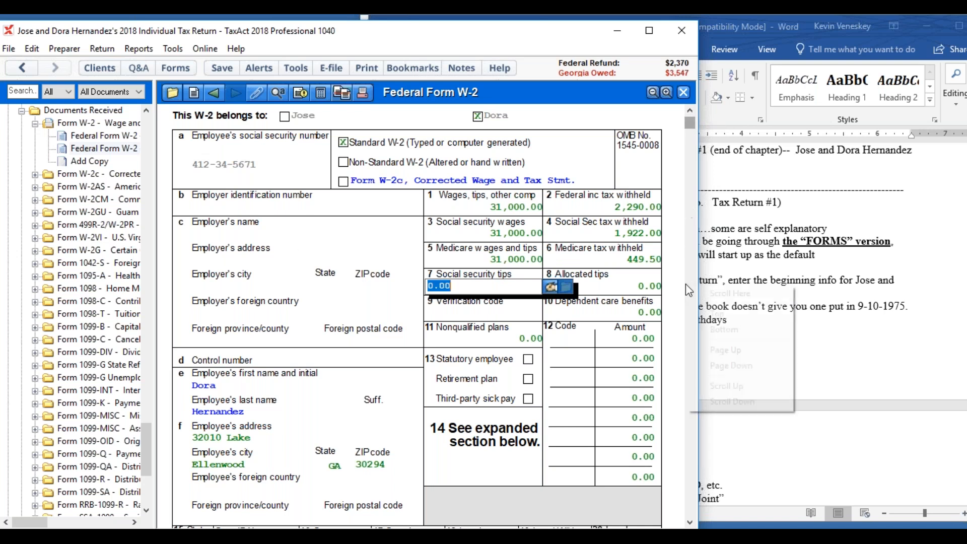
{"action": "left_click", "coordinate": [690, 125]}
{"action": "left_click_drag", "start_coordinate": [690, 125], "coordinate": [689, 525]}
{"action": "left_click", "coordinate": [411, 483]}
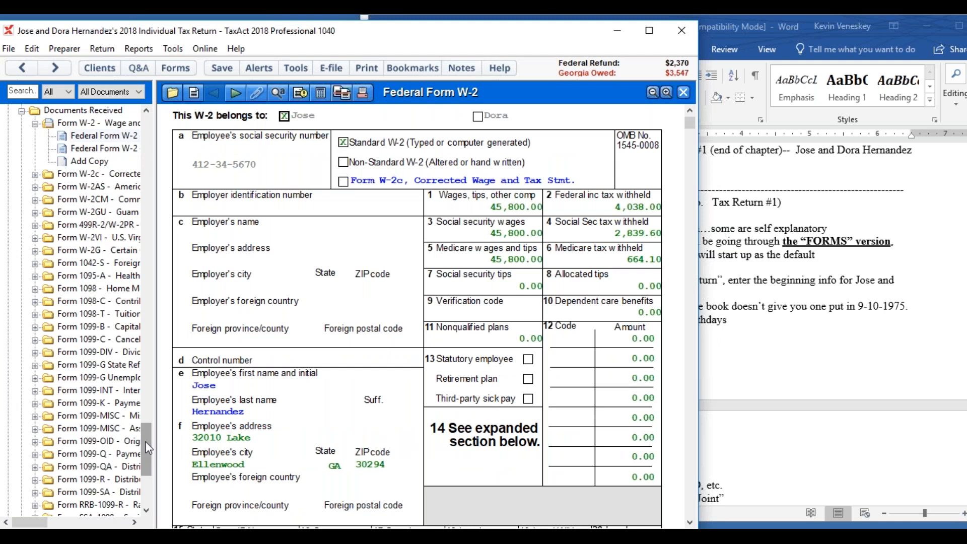
{"action": "left_click_drag", "start_coordinate": [146, 449], "coordinate": [142, 122]}
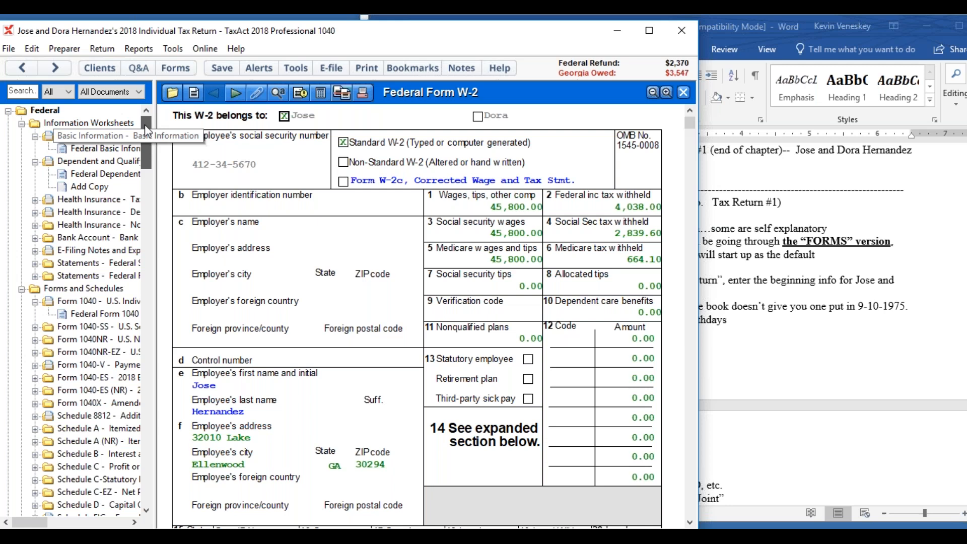
{"action": "double_click", "coordinate": [99, 314]}
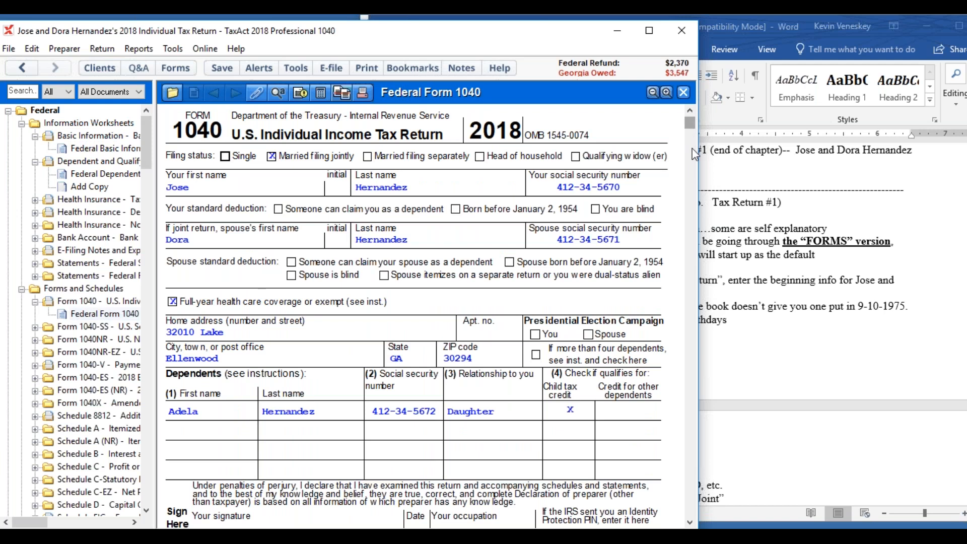
Step: Review the income, deduction, tax, child credit, withholding and refund lines on Federal Form 1040
{"action": "right_click", "coordinate": [690, 126]}
{"action": "left_click", "coordinate": [692, 131]}
{"action": "left_click_drag", "start_coordinate": [694, 132], "coordinate": [657, 185]}
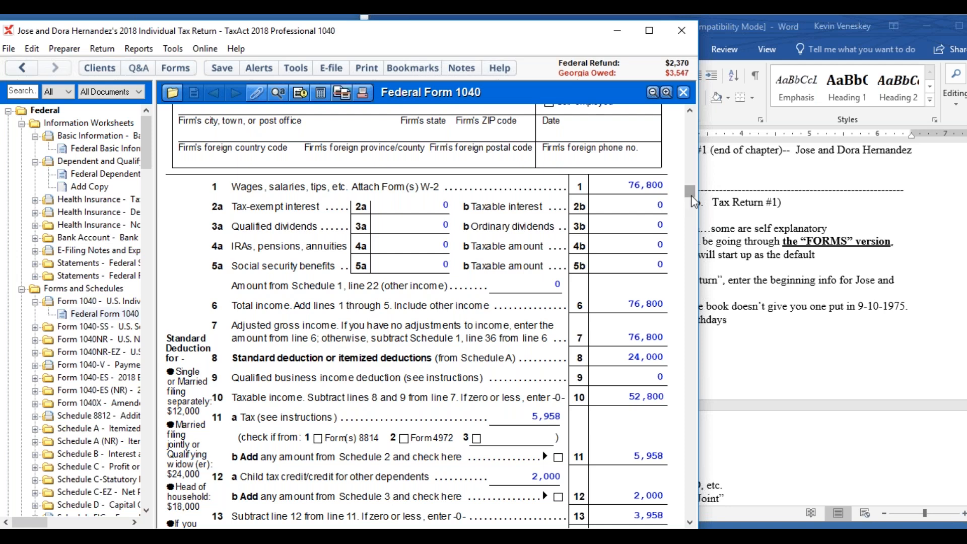
{"action": "left_click_drag", "start_coordinate": [693, 199], "coordinate": [694, 217]}
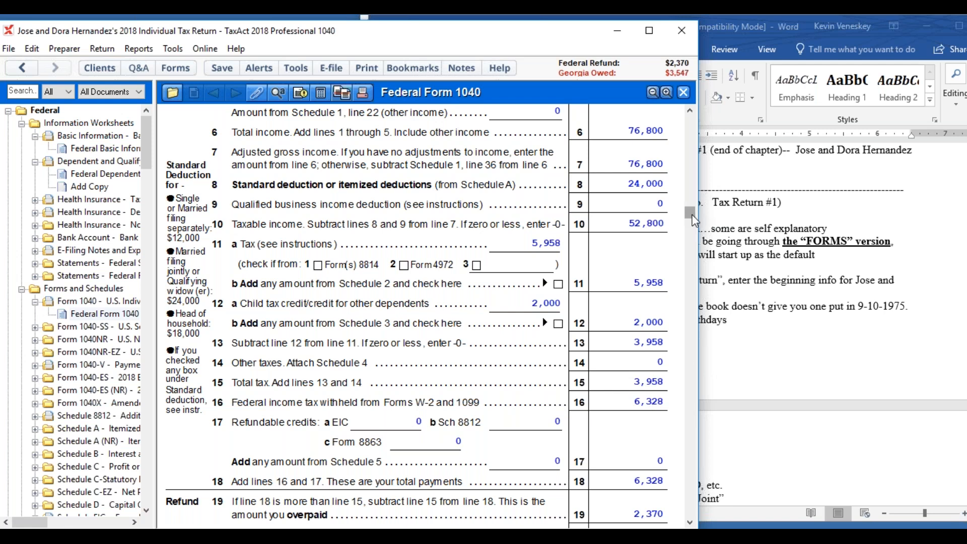
{"action": "scroll", "coordinate": [671, 310], "scroll_direction": "up", "scroll_amount": 5}
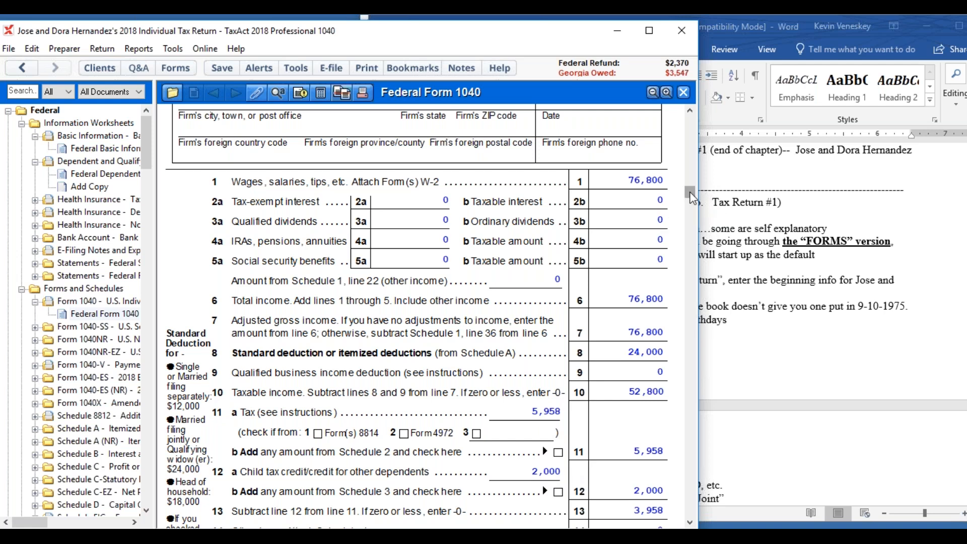
{"action": "left_click_drag", "start_coordinate": [691, 197], "coordinate": [693, 177]}
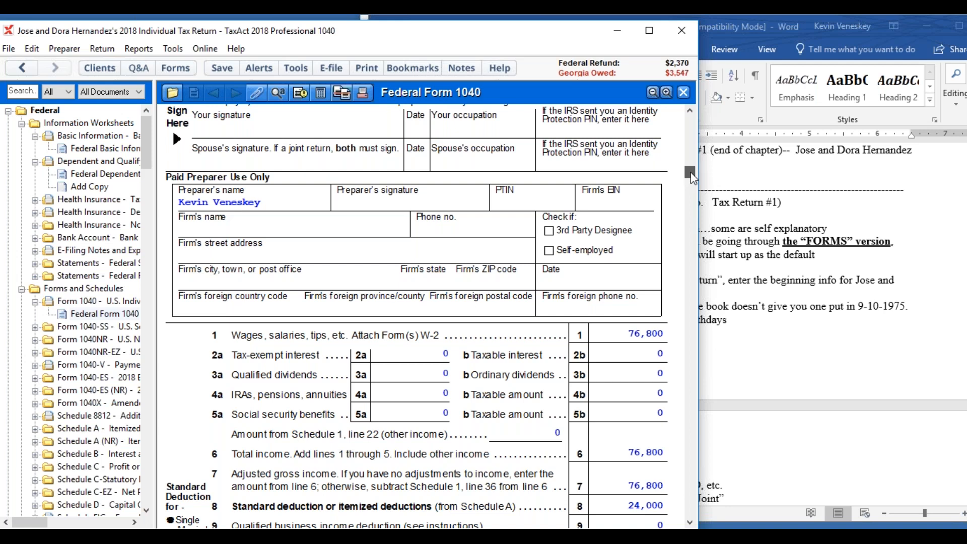
{"action": "left_click_drag", "start_coordinate": [690, 172], "coordinate": [690, 194]}
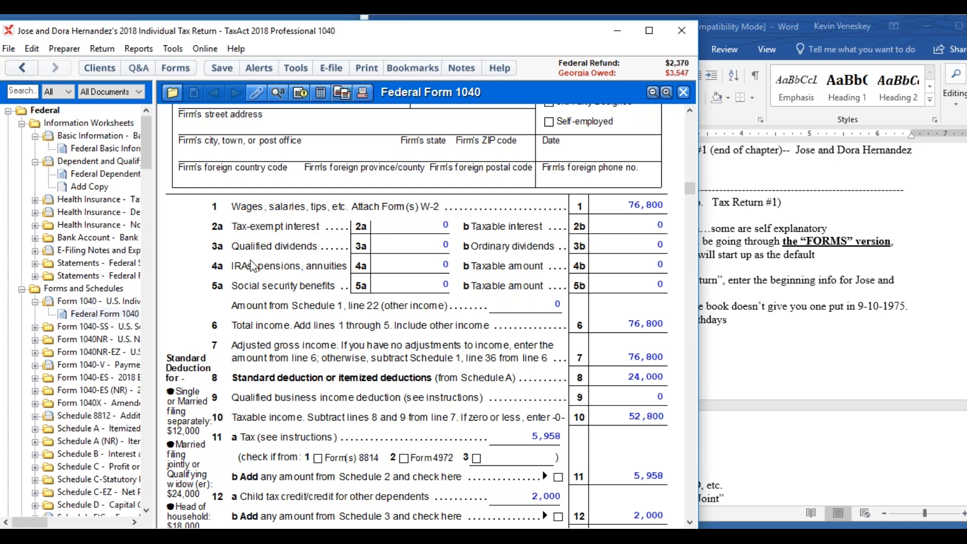
Step: Add a Form 1099-INT under the documents received, with City Bank as payer and interest income of 300
{"action": "left_click_drag", "start_coordinate": [150, 161], "coordinate": [150, 459]}
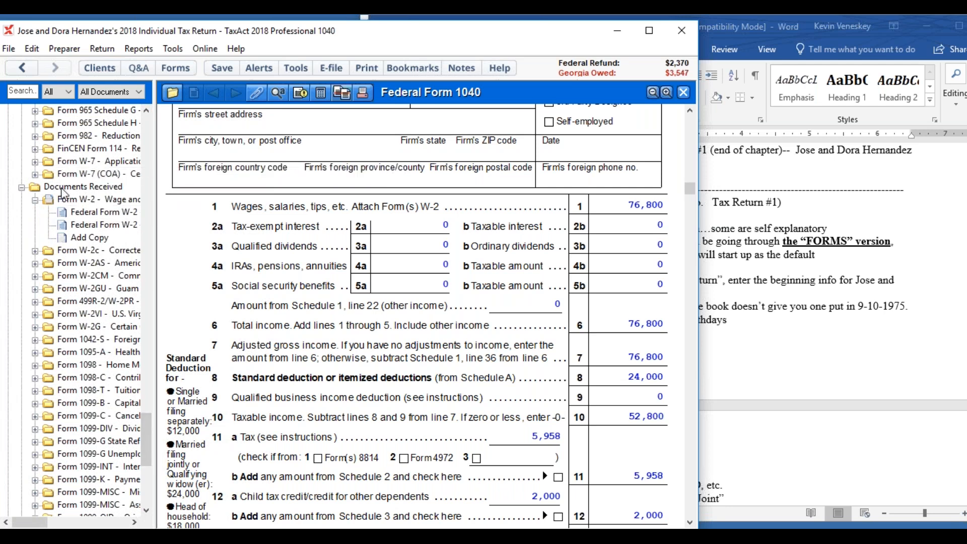
{"action": "double_click", "coordinate": [99, 468]}
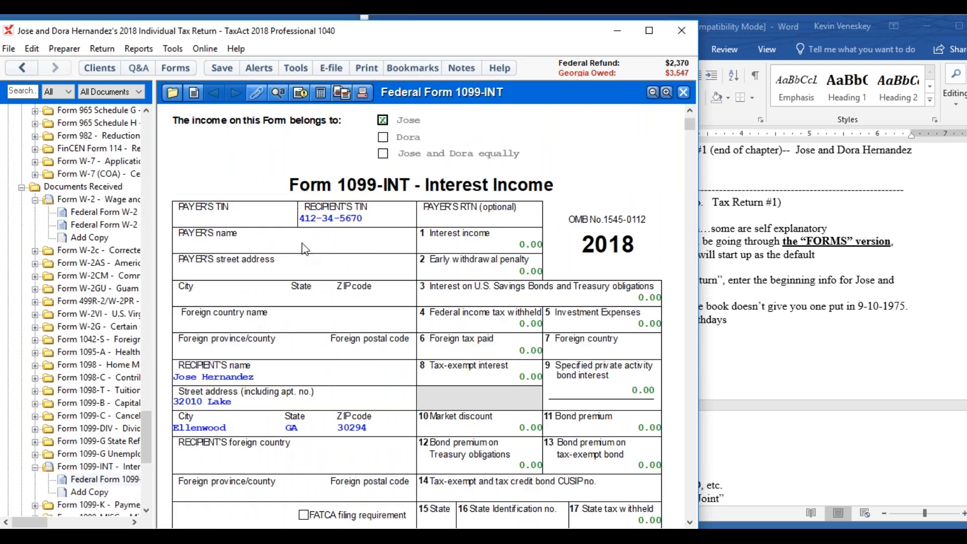
{"action": "left_click", "coordinate": [229, 246]}
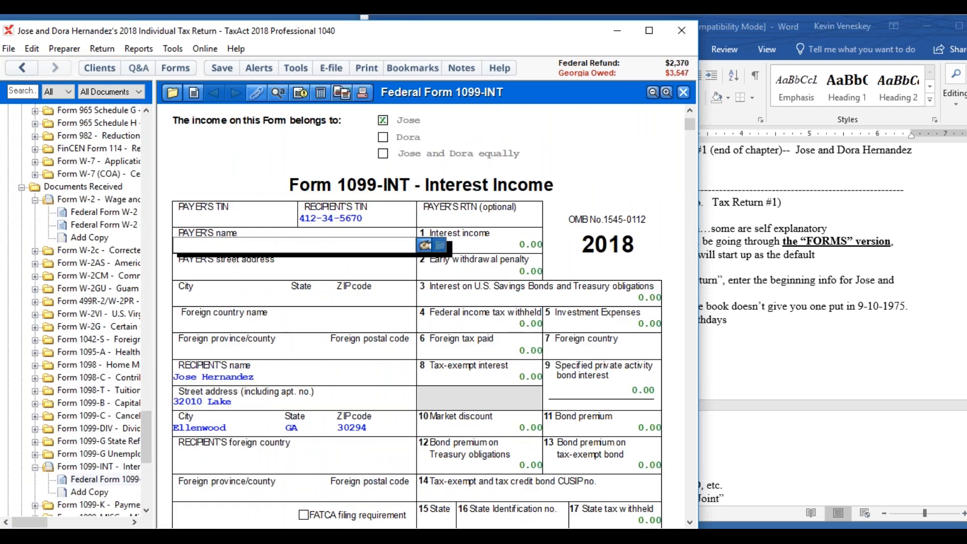
{"action": "type", "text": "City Bank"}
{"action": "left_click", "coordinate": [526, 246]}
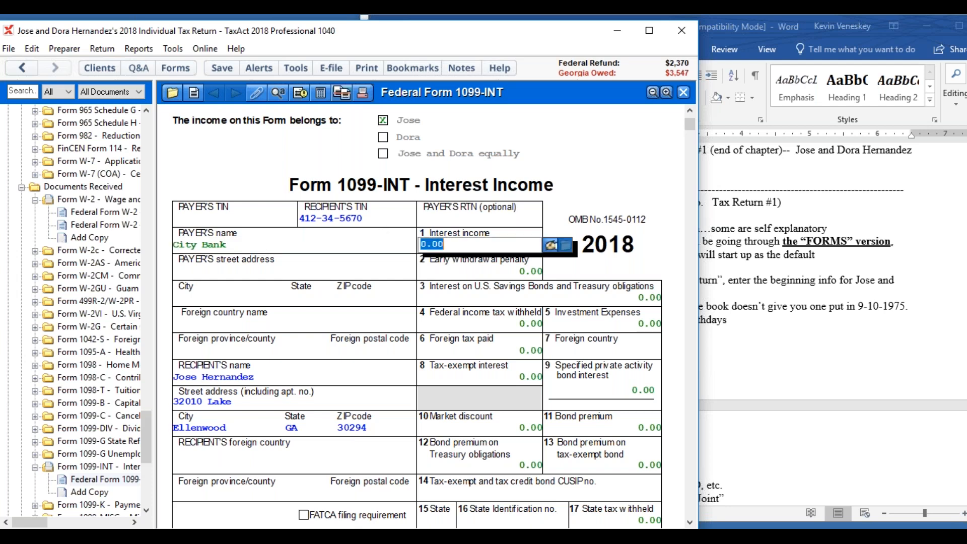
{"action": "type", "text": "300"}
{"action": "key", "text": "Tab"}
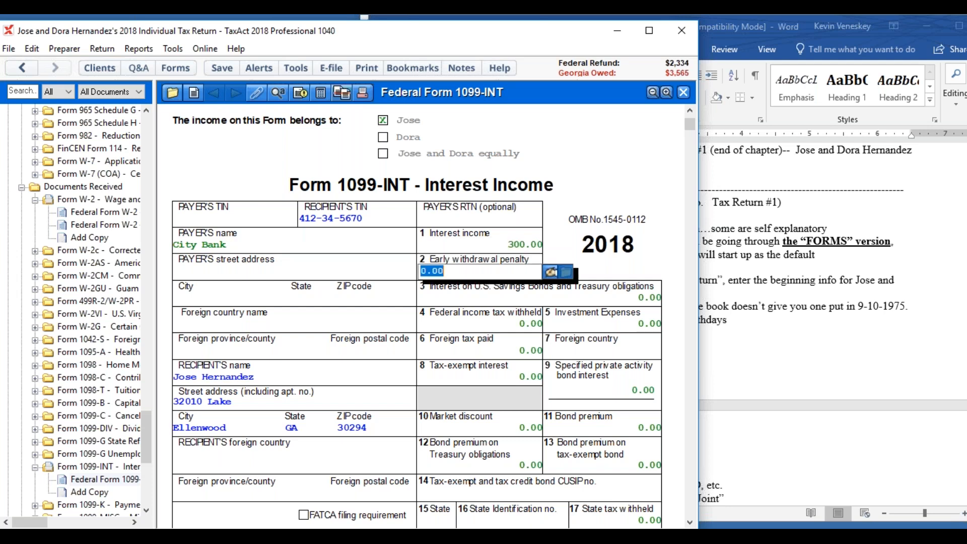
{"action": "key", "text": "shift+Tab"}
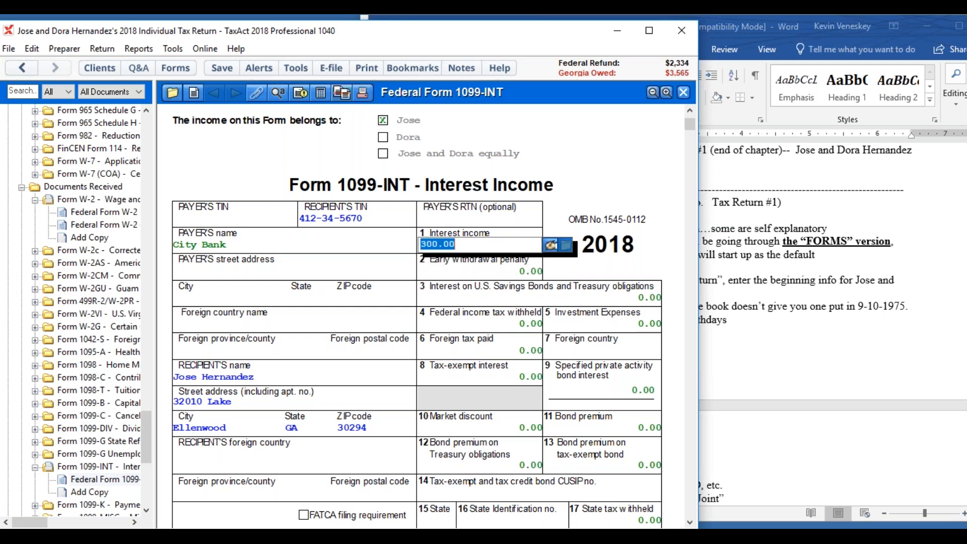
Step: Reopen Federal Form 1040 and check the lines from taxable interest through total tax and refund
{"action": "left_click_drag", "start_coordinate": [144, 436], "coordinate": [117, 146]}
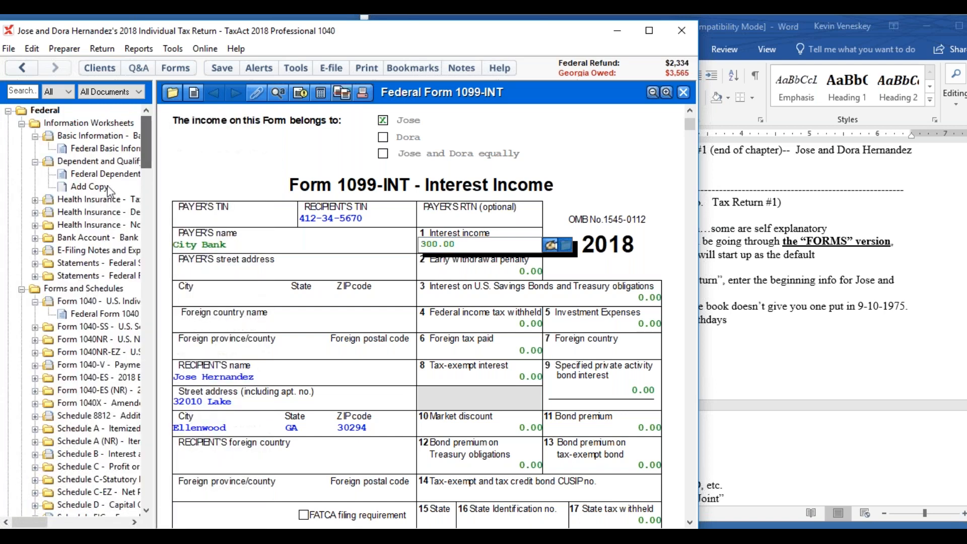
{"action": "double_click", "coordinate": [98, 311]}
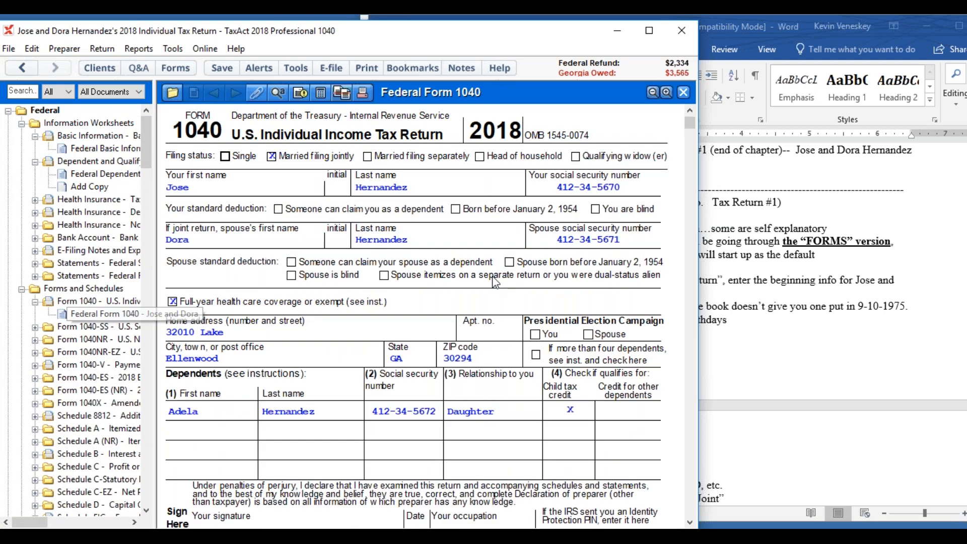
{"action": "left_click_drag", "start_coordinate": [691, 125], "coordinate": [690, 197]}
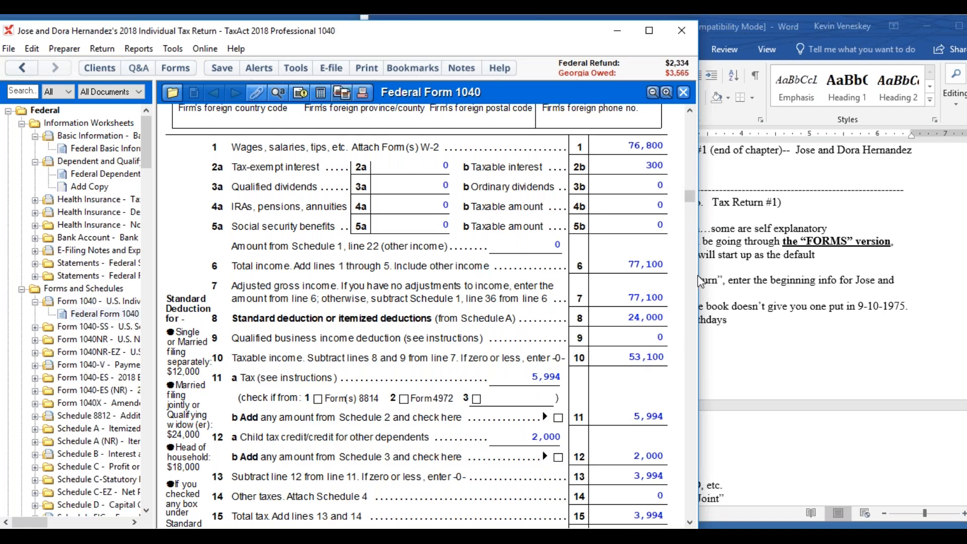
{"action": "left_click_drag", "start_coordinate": [694, 195], "coordinate": [694, 227]}
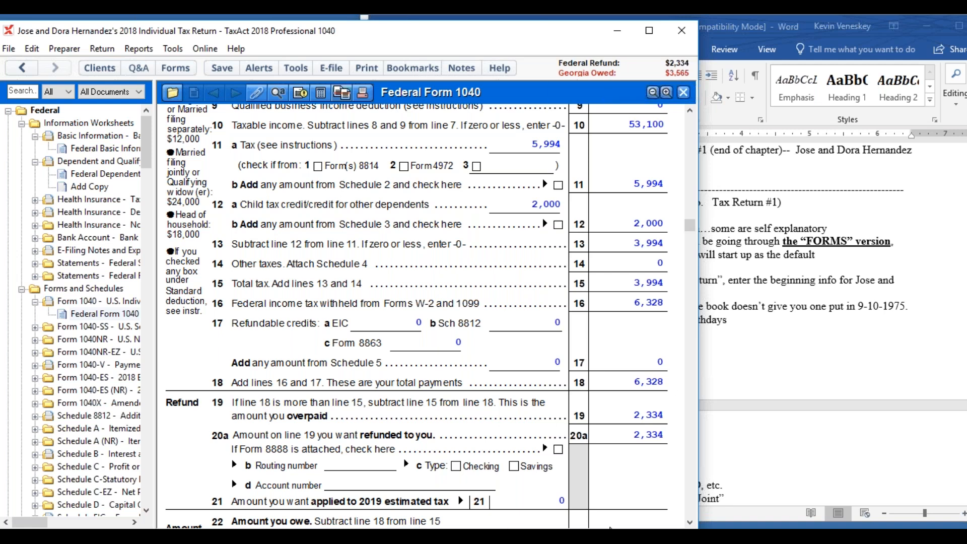
Step: Switch to the Ivy Learn course in Firefox and open the Module 3 In-Class Practice Return page
{"action": "left_click", "coordinate": [565, 533]}
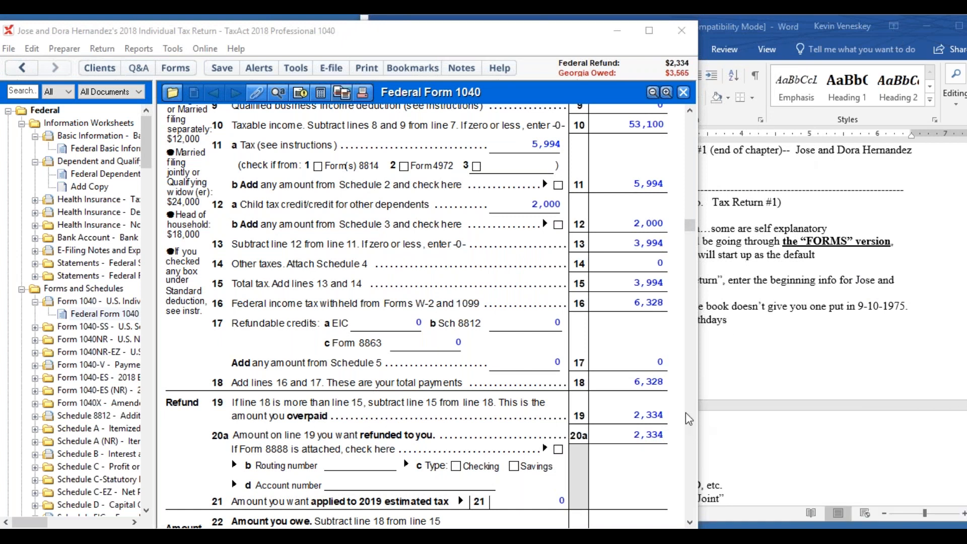
{"action": "key", "text": "alt+Tab"}
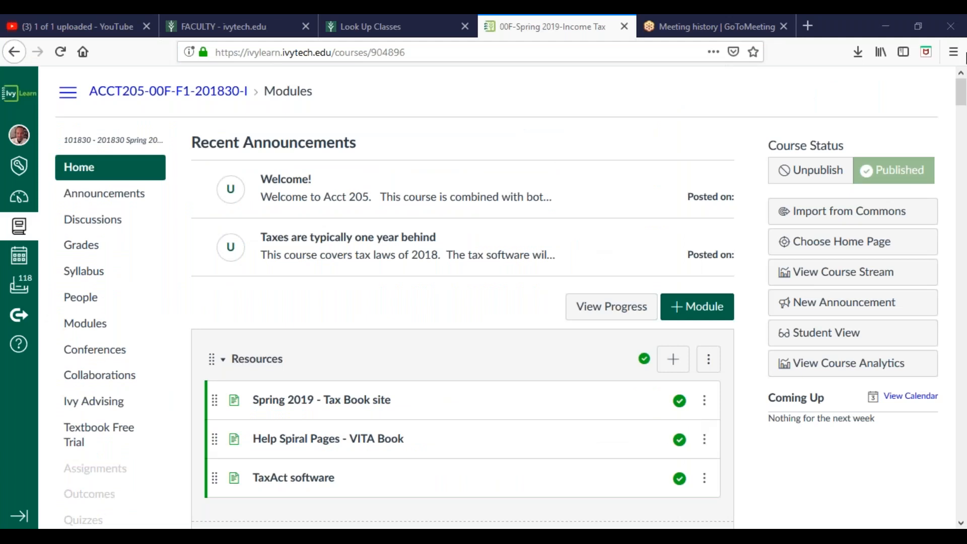
{"action": "left_click_drag", "start_coordinate": [962, 100], "coordinate": [962, 180]}
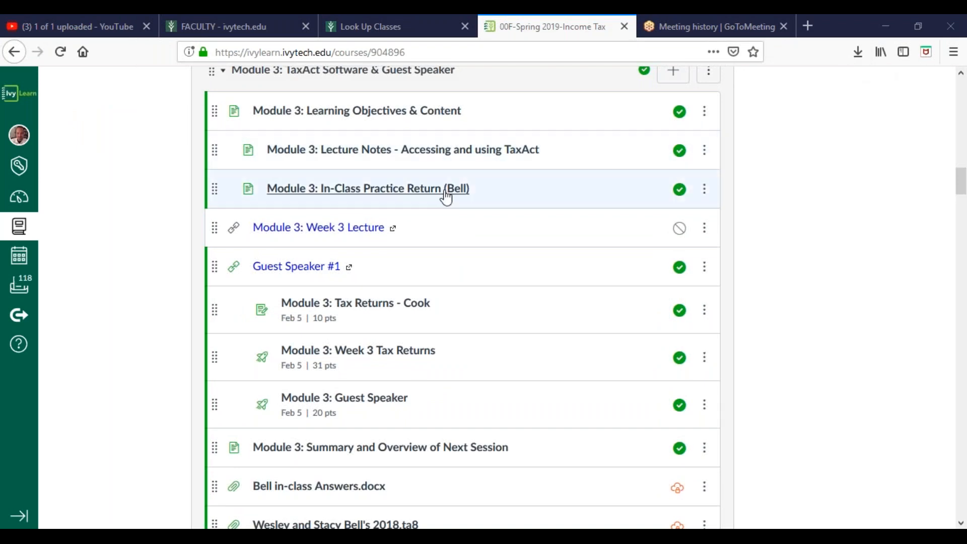
{"action": "left_click", "coordinate": [429, 193]}
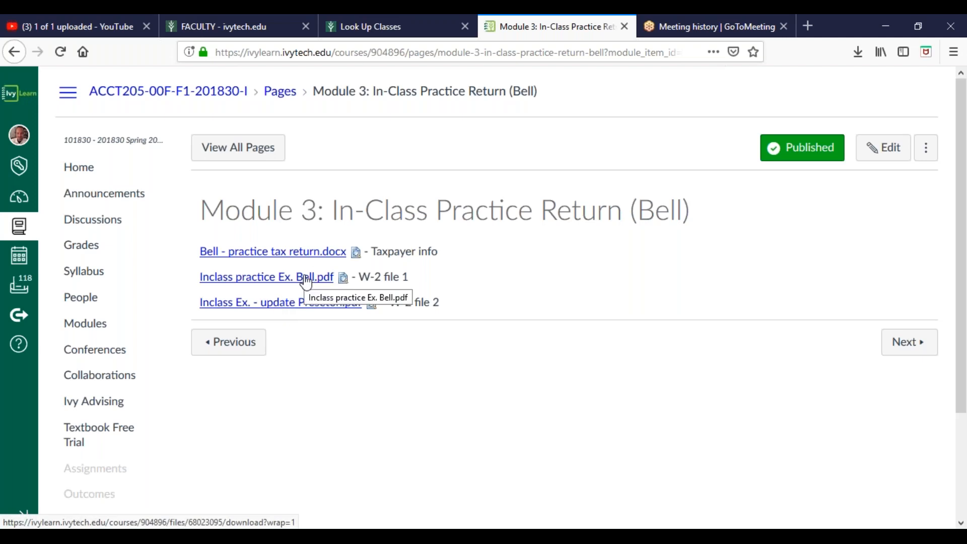
Step: Open the W-2 file 1 PDF with Adobe Acrobat Reader DC, look over both W-2s and minimize the reader
{"action": "left_click", "coordinate": [268, 278]}
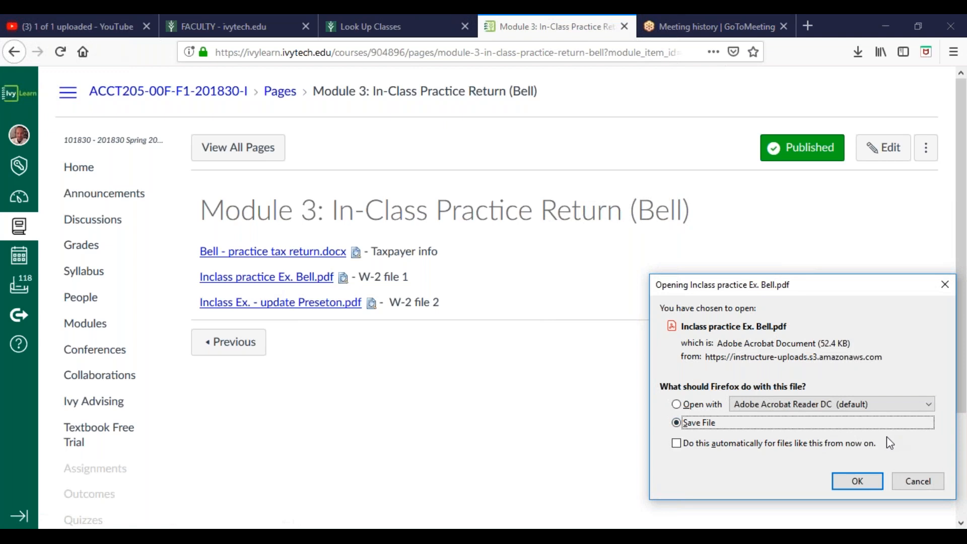
{"action": "left_click", "coordinate": [686, 405]}
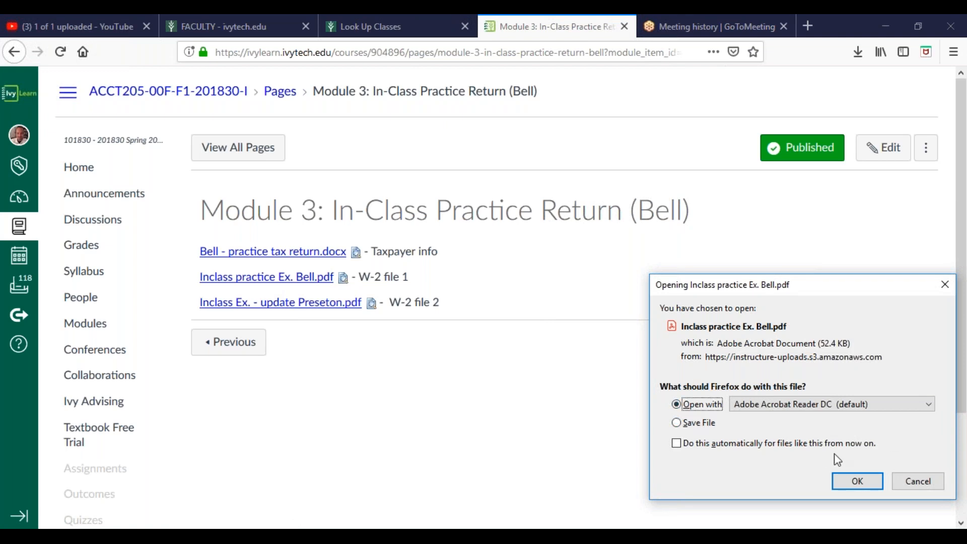
{"action": "left_click", "coordinate": [858, 478]}
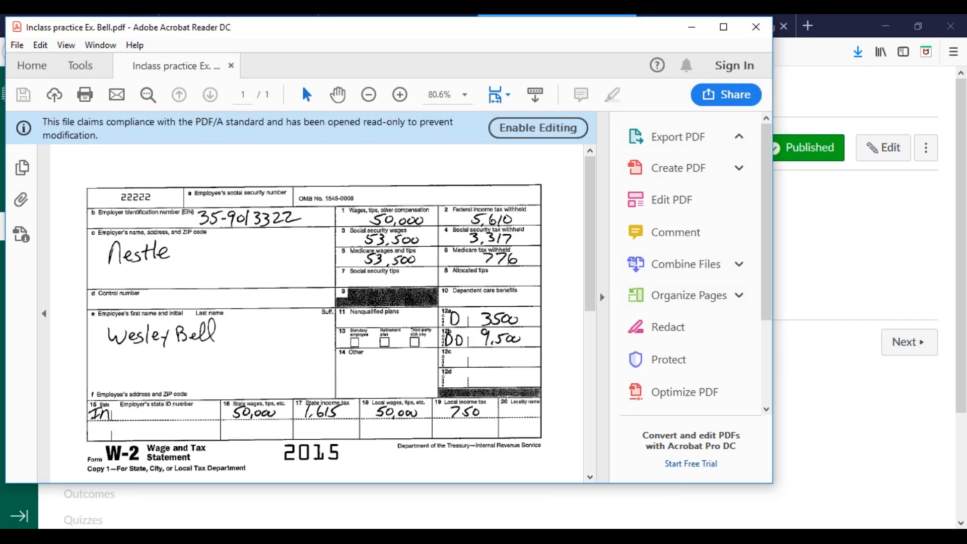
{"action": "left_click_drag", "start_coordinate": [590, 211], "coordinate": [599, 407]}
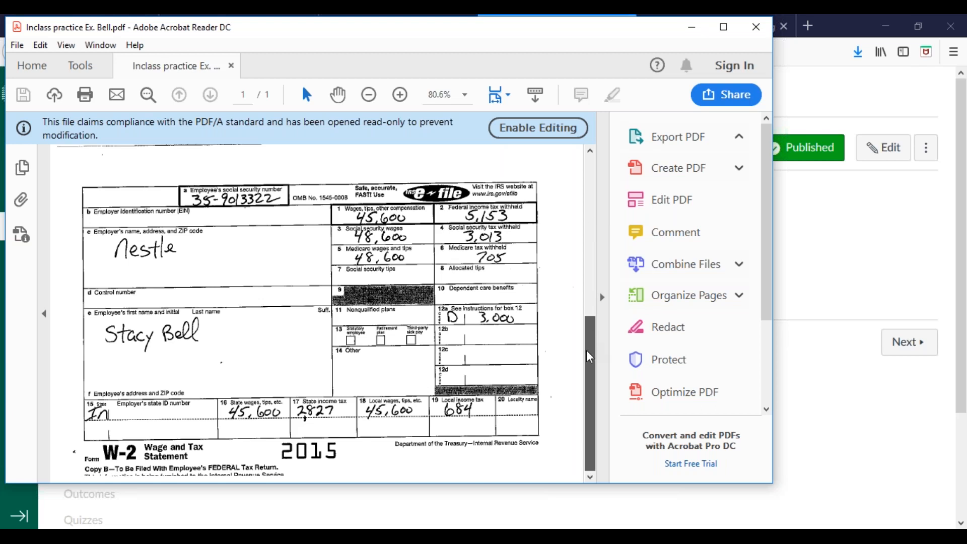
{"action": "mouse_move", "coordinate": [592, 361]}
{"action": "left_mouse_down"}
{"action": "mouse_move", "coordinate": [593, 196]}
{"action": "mouse_move", "coordinate": [574, 367]}
{"action": "left_mouse_up"}
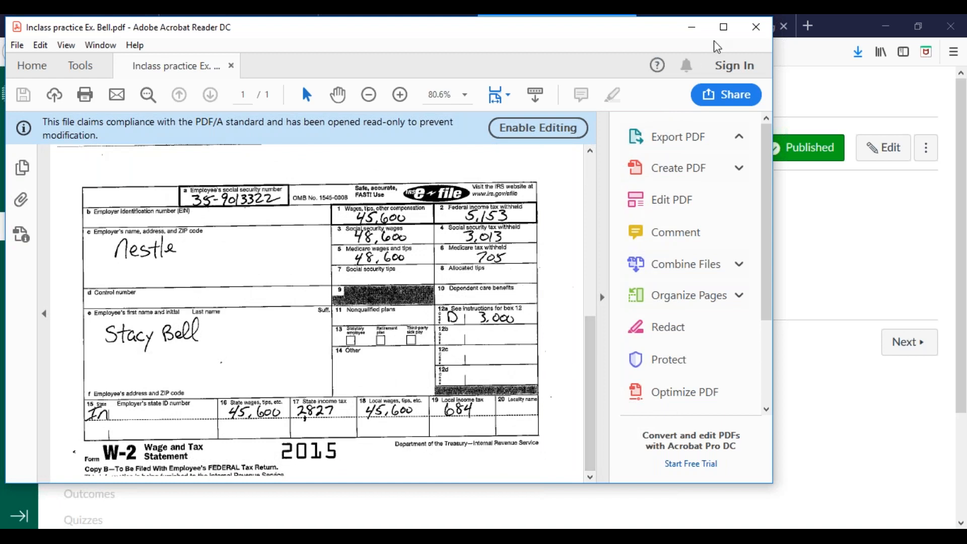
{"action": "left_click", "coordinate": [691, 26]}
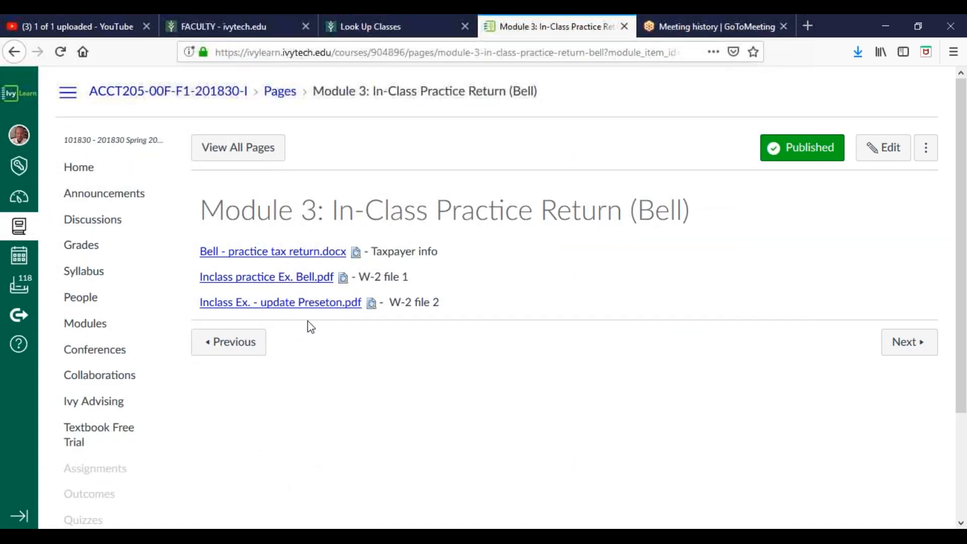
Step: Open the W-2 file 2 PDF with Adobe Acrobat Reader DC, examine the Kroger and Meijer W-2s and minimize the reader
{"action": "left_click", "coordinate": [292, 305]}
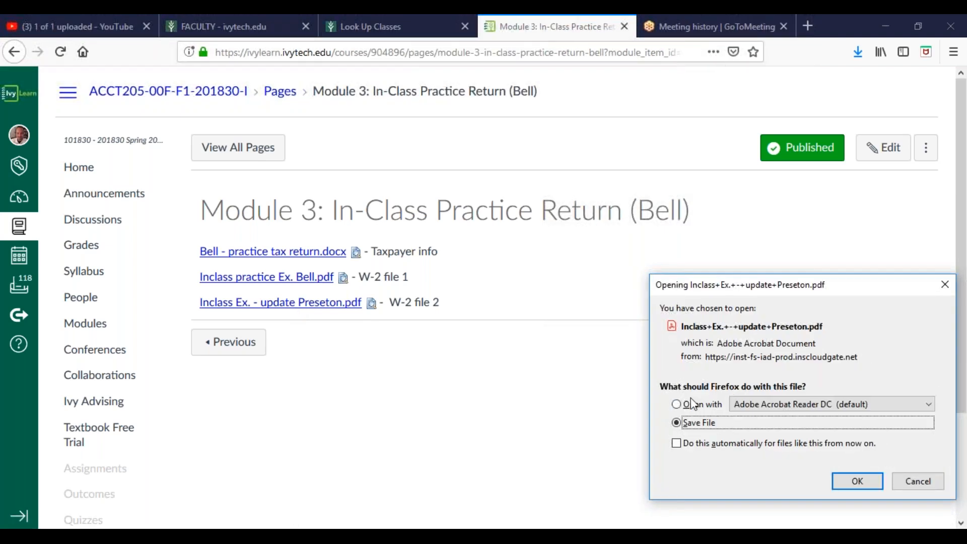
{"action": "left_click", "coordinate": [677, 404]}
{"action": "left_click", "coordinate": [857, 482]}
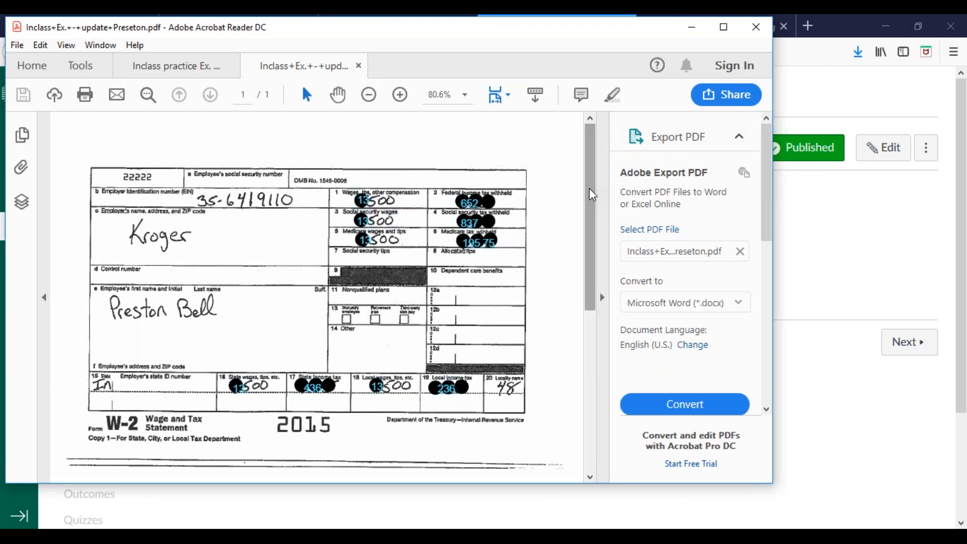
{"action": "mouse_move", "coordinate": [592, 195]}
{"action": "left_mouse_down"}
{"action": "mouse_move", "coordinate": [590, 217]}
{"action": "mouse_move", "coordinate": [598, 182]}
{"action": "left_mouse_up"}
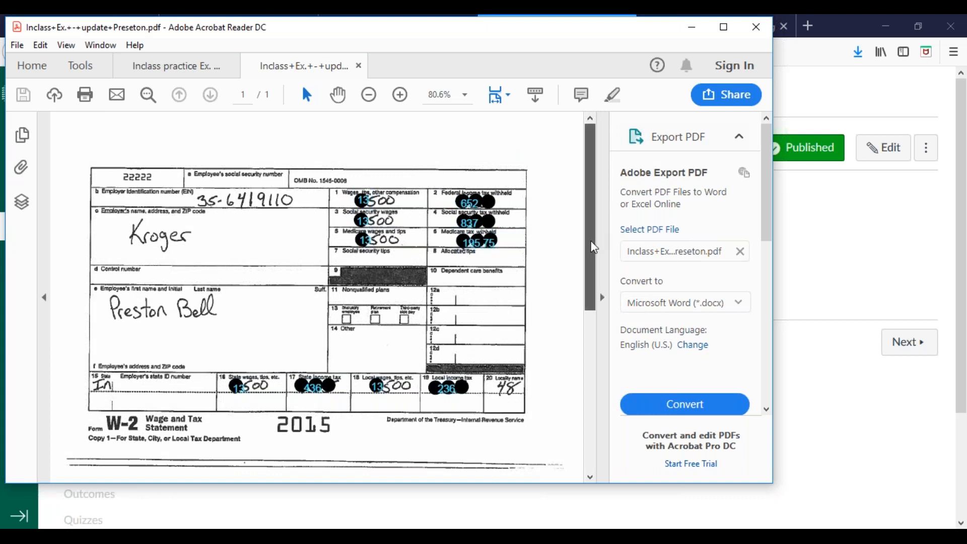
{"action": "left_click_drag", "start_coordinate": [584, 267], "coordinate": [584, 277]}
{"action": "scroll", "coordinate": [579, 302], "scroll_direction": "down", "scroll_amount": 5}
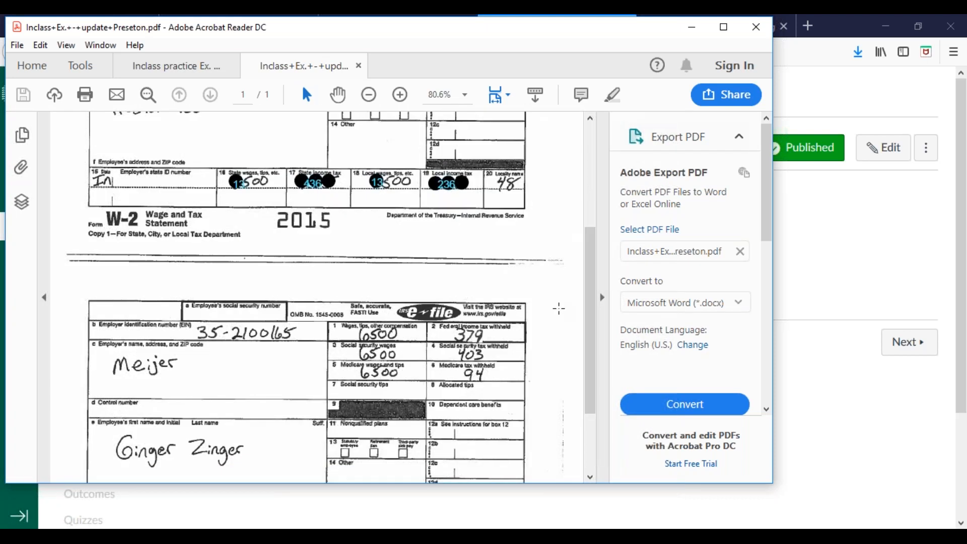
{"action": "left_click_drag", "start_coordinate": [595, 326], "coordinate": [599, 389]}
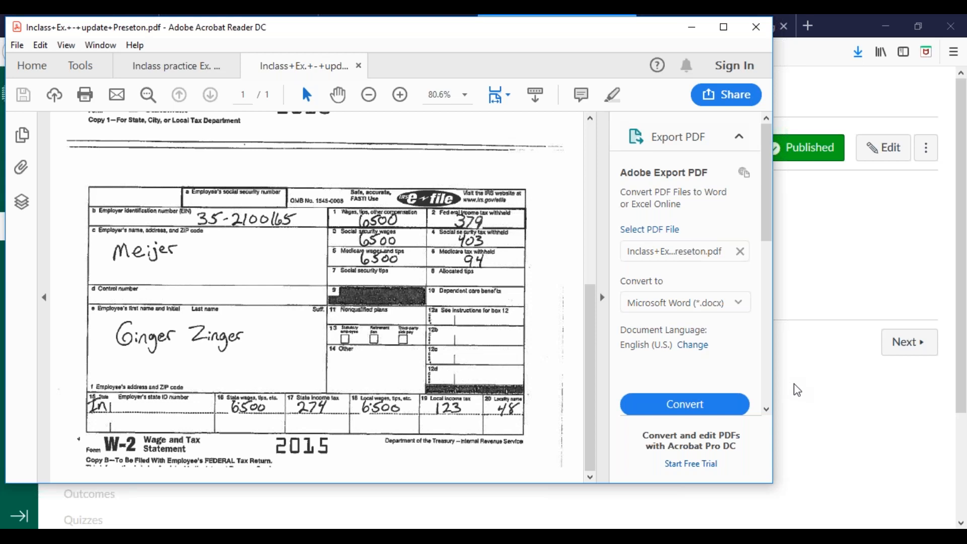
{"action": "left_click", "coordinate": [692, 27]}
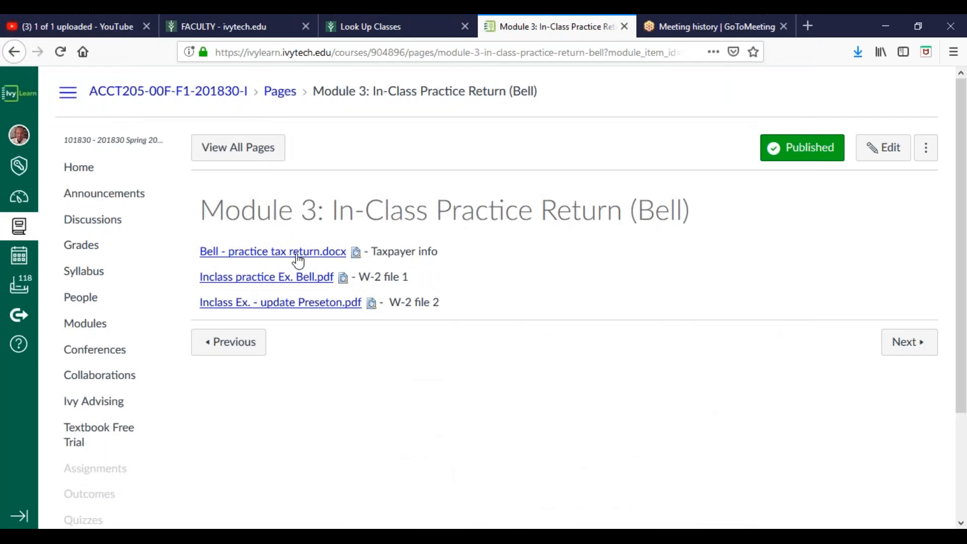
Step: Switch to the Bell - practice tax return document in Word and read the taxpayer, spouse, W-2 and first dependent details
{"action": "left_click", "coordinate": [573, 537]}
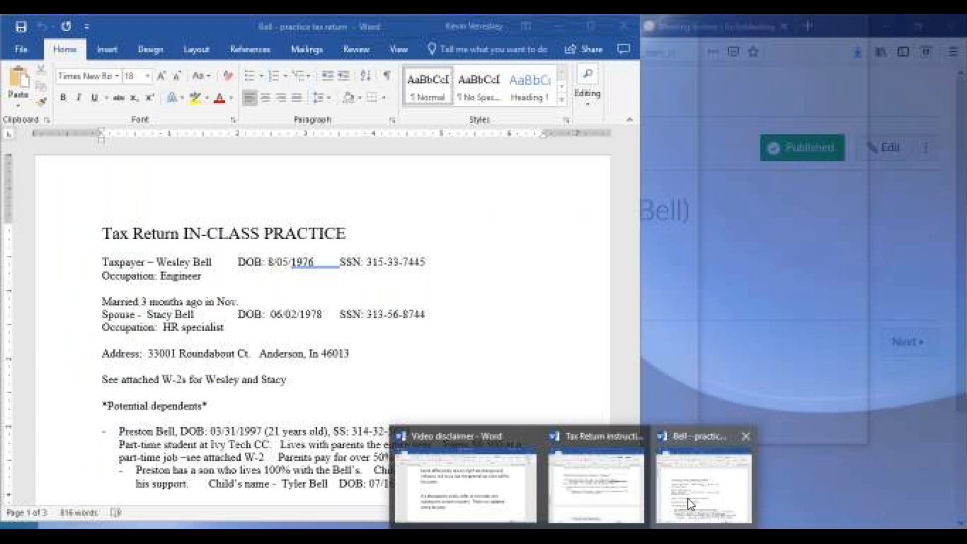
{"action": "left_click", "coordinate": [687, 497]}
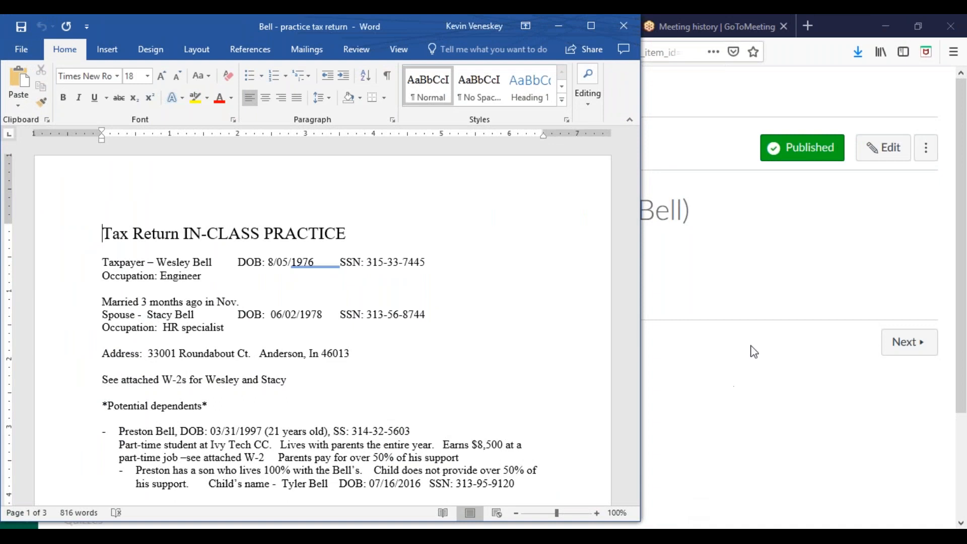
{"action": "left_click_drag", "start_coordinate": [633, 180], "coordinate": [632, 193]}
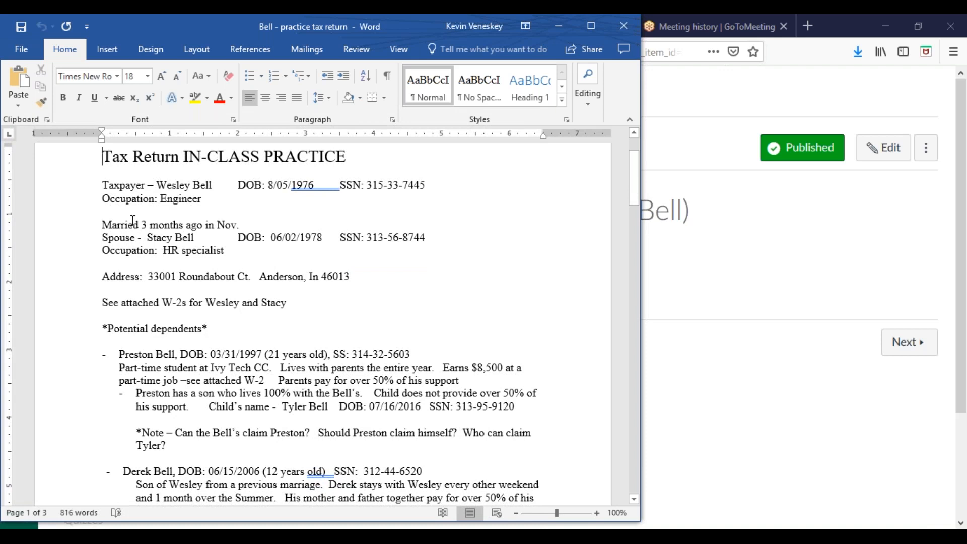
{"action": "right_click", "coordinate": [262, 225]}
{"action": "key", "text": "Escape"}
{"action": "left_click_drag", "start_coordinate": [637, 184], "coordinate": [640, 202]}
{"action": "left_click_drag", "start_coordinate": [161, 189], "coordinate": [205, 190]}
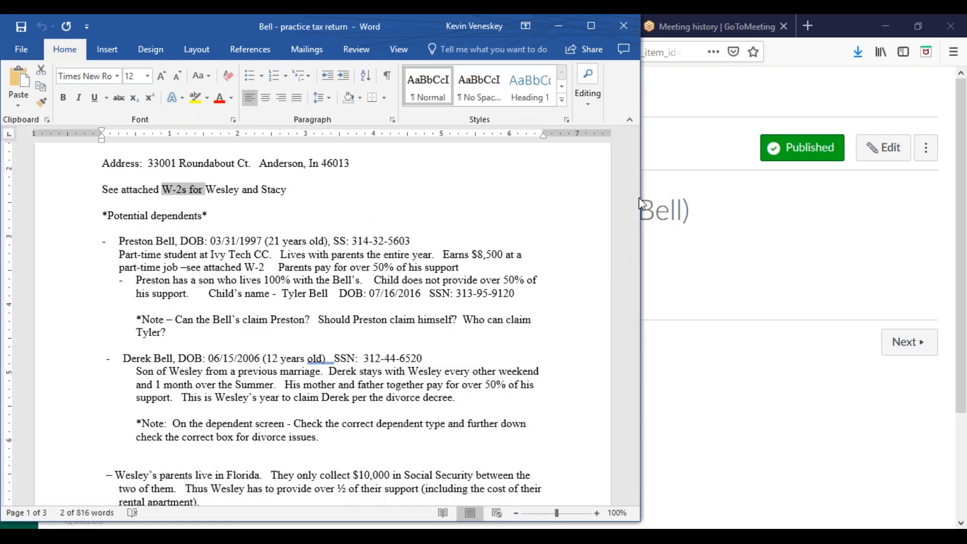
{"action": "left_click_drag", "start_coordinate": [637, 203], "coordinate": [637, 210]}
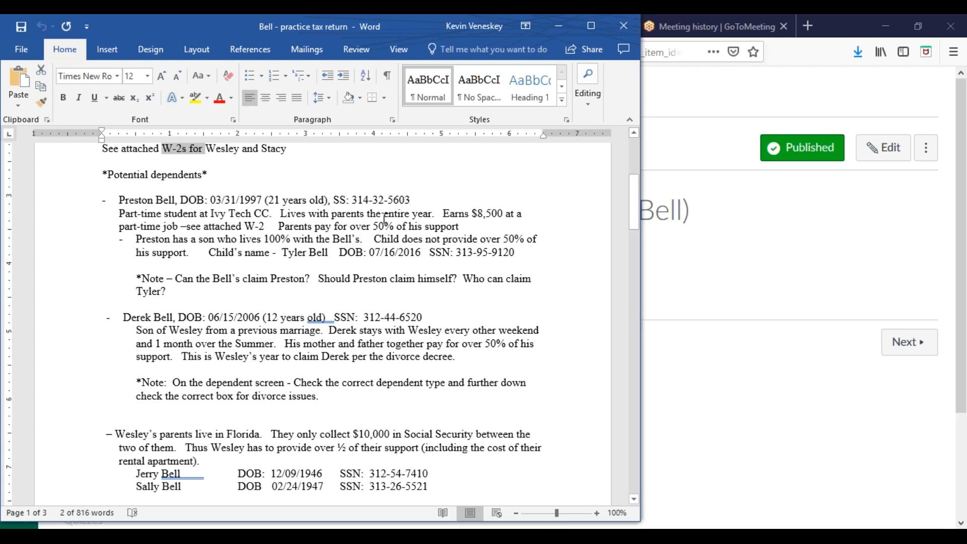
Step: Change the 21-year-old dependent's part-time job earnings to $13,500 in the potential dependents list
{"action": "left_click", "coordinate": [483, 213]}
{"action": "key", "text": "BackSpace"}
{"action": "key", "text": "BackSpace"}
{"action": "type", "text": "13,"}
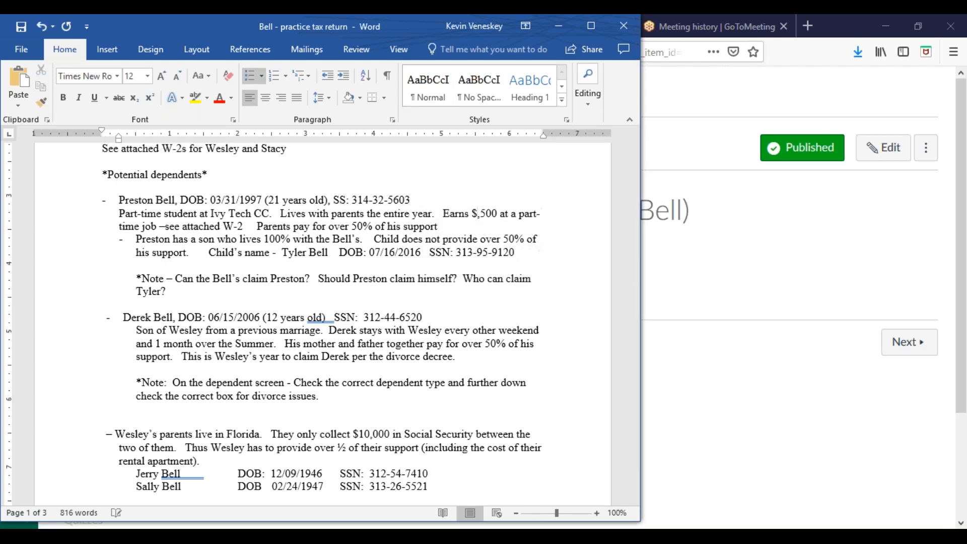
Step: Switch to the W-2 file 2 PDF in Adobe Acrobat Reader DC, check the Kroger W-2 amounts and return to the course page
{"action": "mouse_move", "coordinate": [685, 525]}
{"action": "mouse_move", "coordinate": [742, 494]}
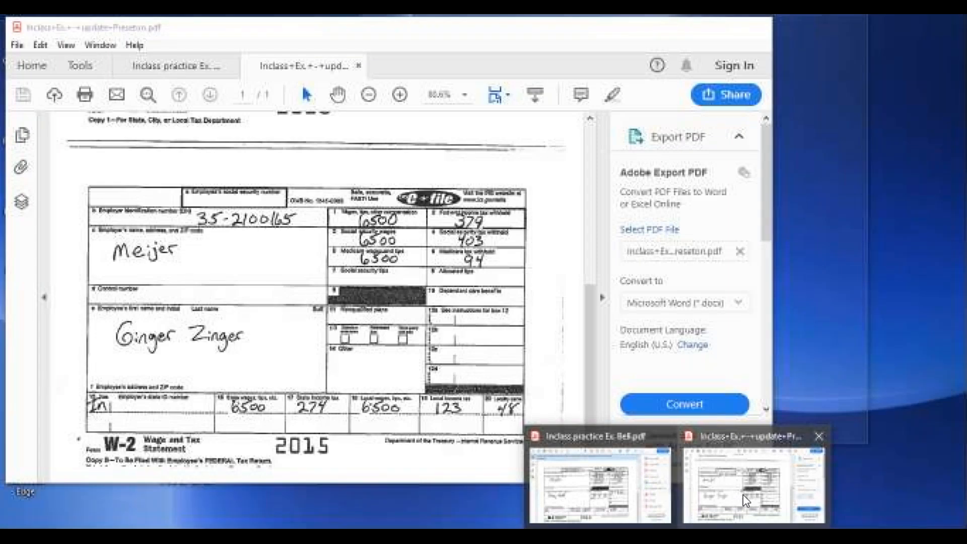
{"action": "left_click", "coordinate": [770, 489]}
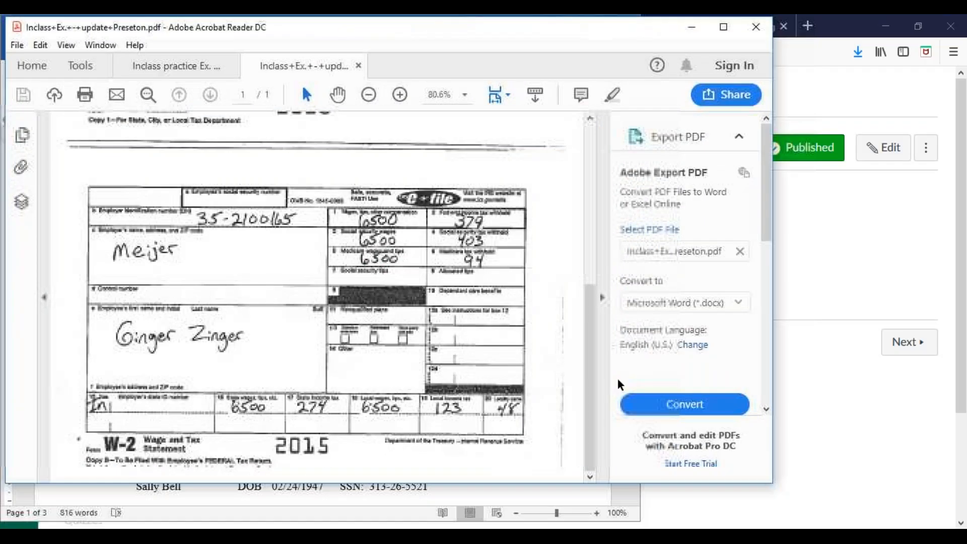
{"action": "left_click_drag", "start_coordinate": [588, 400], "coordinate": [584, 234]}
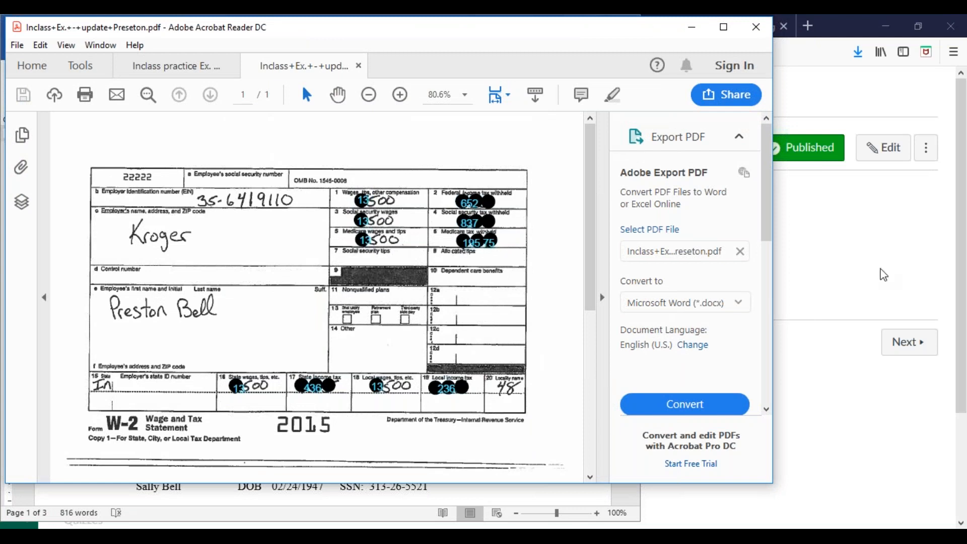
{"action": "left_click", "coordinate": [857, 368]}
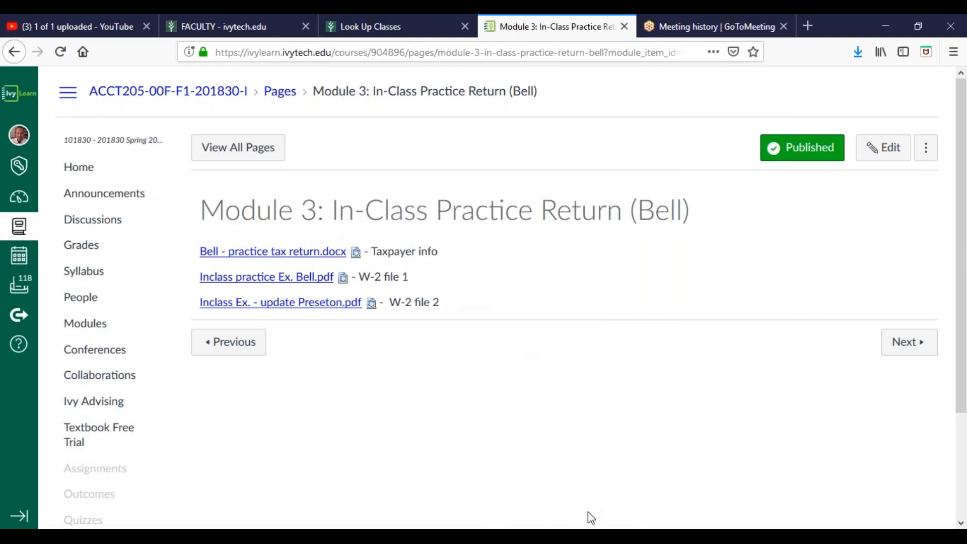
Step: Reopen the Bell practice document in Word and read through the dependents, the instructions and the homework-like questions
{"action": "mouse_move", "coordinate": [592, 521]}
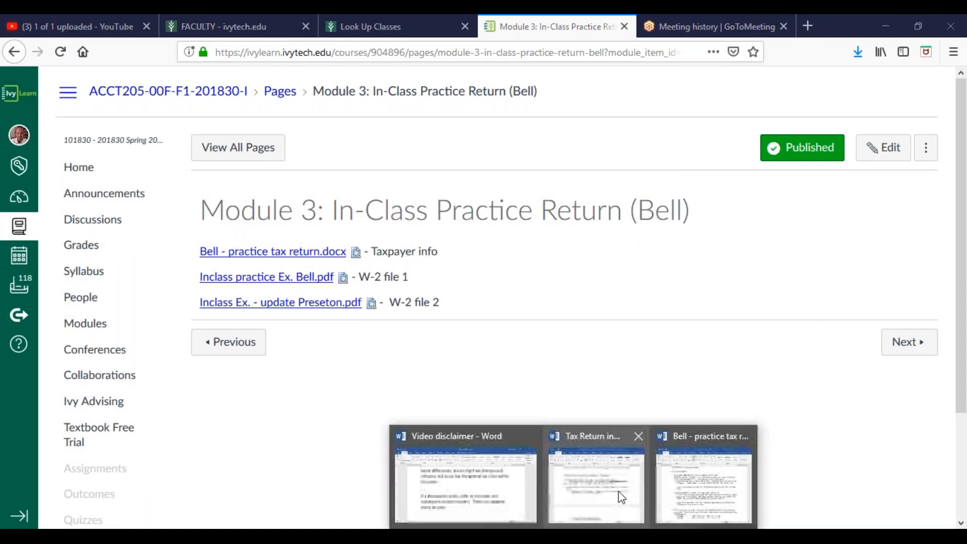
{"action": "left_click", "coordinate": [708, 470]}
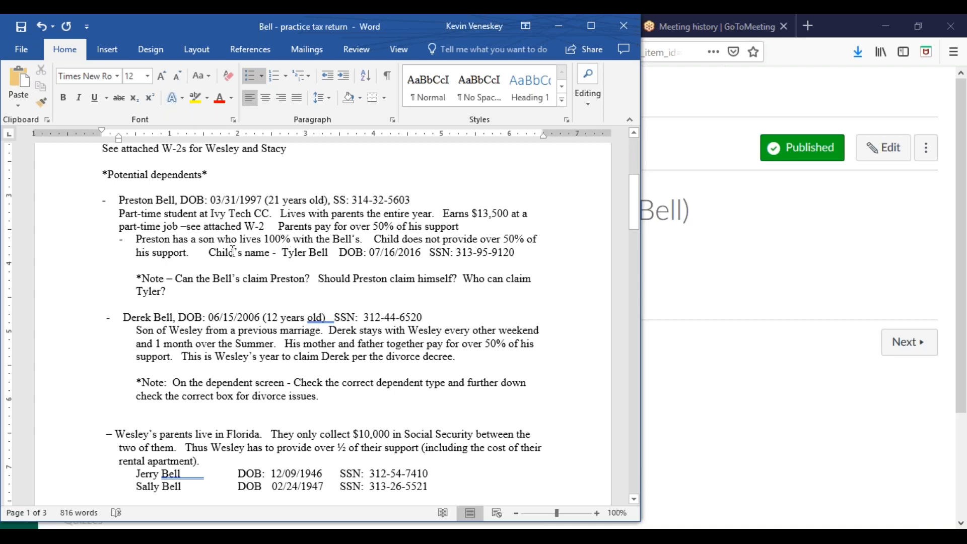
{"action": "left_click_drag", "start_coordinate": [631, 210], "coordinate": [635, 301]}
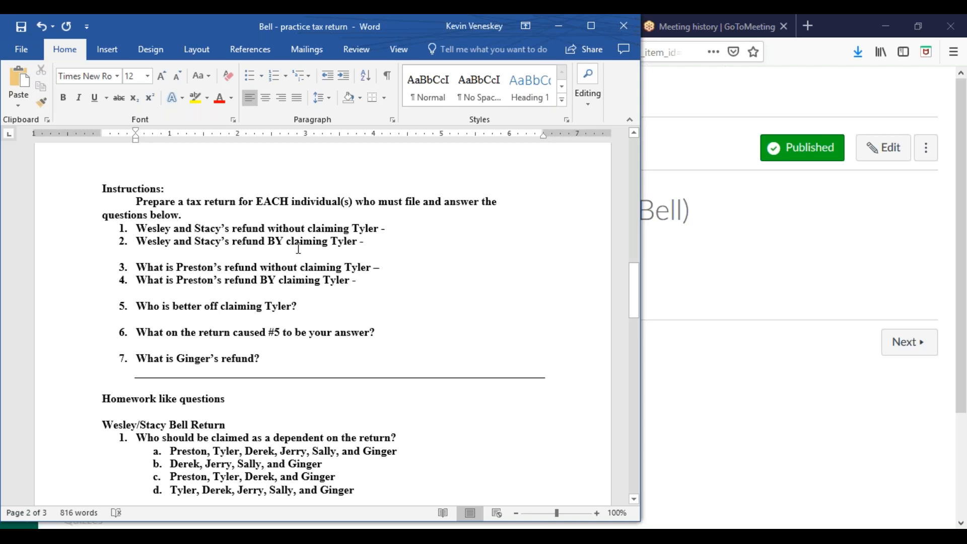
{"action": "left_click_drag", "start_coordinate": [636, 290], "coordinate": [631, 321]}
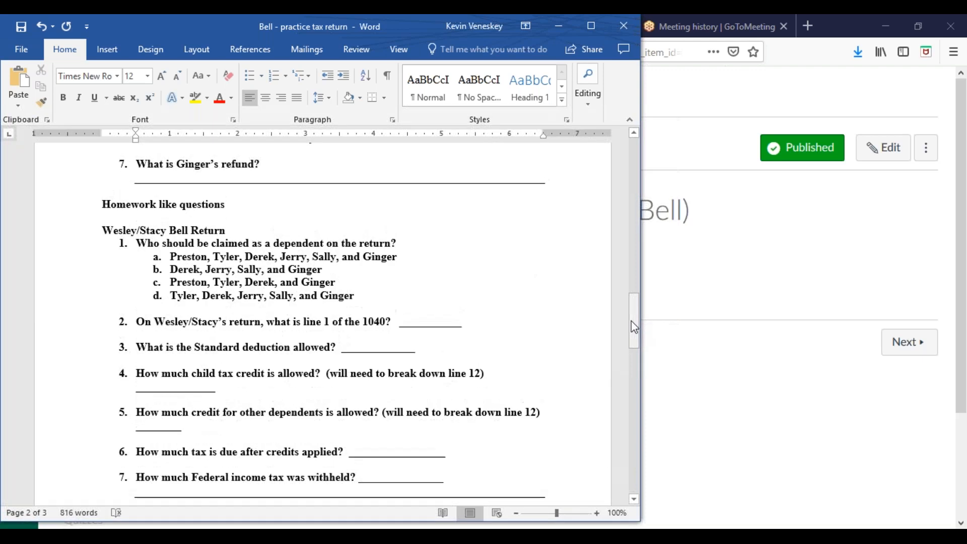
{"action": "left_click", "coordinate": [753, 288]}
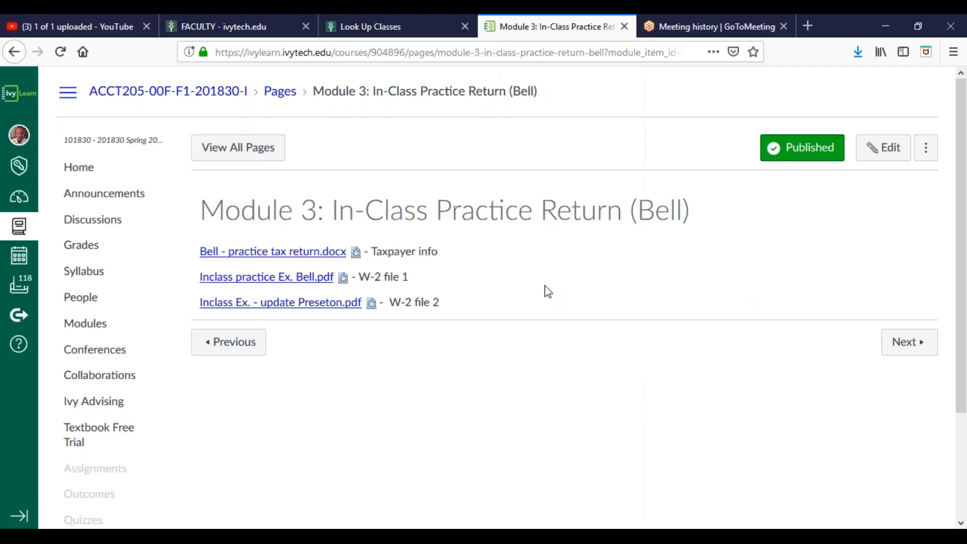
Step: Bring the Bell practice document back up in Word and review the divorce-related notes for the 12-year-old dependent
{"action": "left_click", "coordinate": [573, 536]}
{"action": "left_click", "coordinate": [685, 501]}
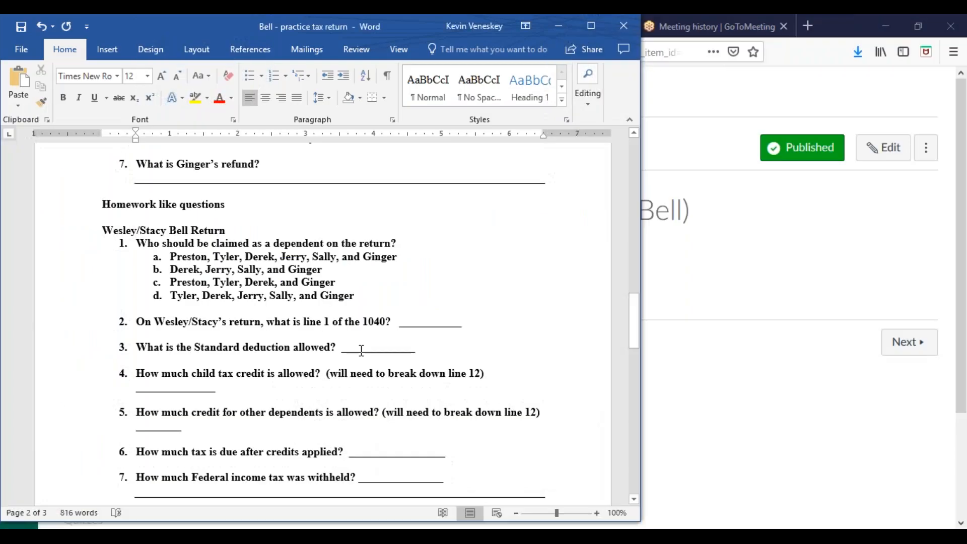
{"action": "left_click_drag", "start_coordinate": [632, 328], "coordinate": [636, 233]}
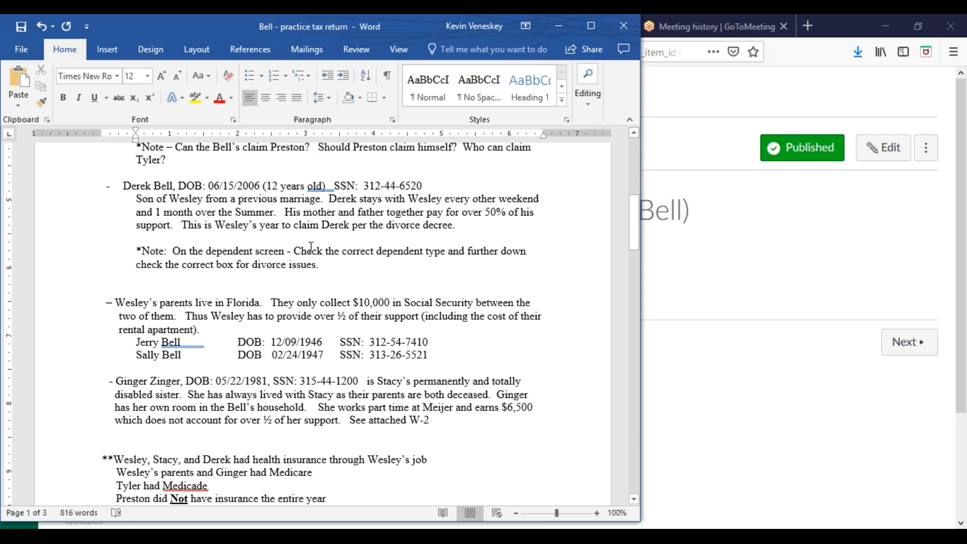
{"action": "left_click", "coordinate": [500, 211]}
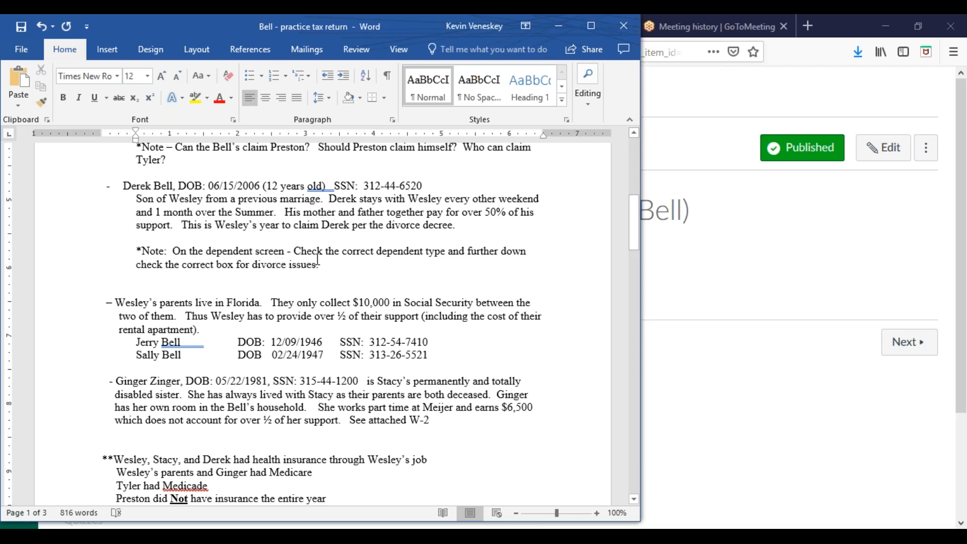
Step: Correct the misspelled "Medicade" to "Medicaid" in the health insurance notes
{"action": "mouse_move", "coordinate": [633, 229]}
{"action": "left_mouse_down"}
{"action": "mouse_move", "coordinate": [636, 252]}
{"action": "mouse_move", "coordinate": [634, 241]}
{"action": "left_mouse_up"}
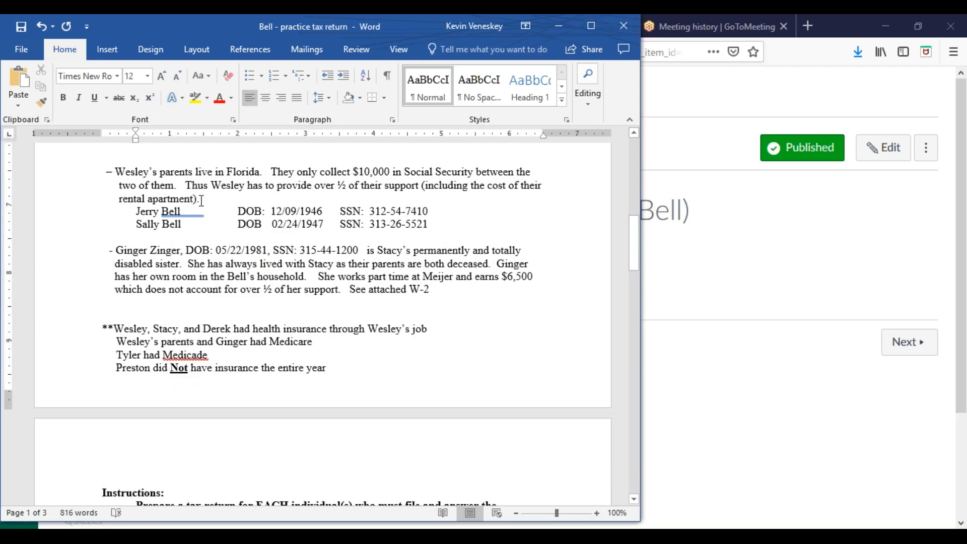
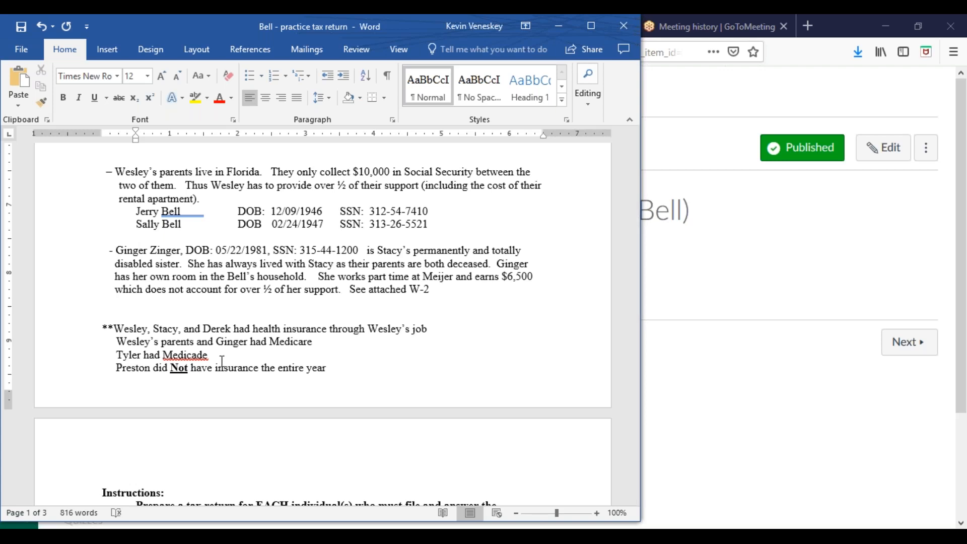
{"action": "right_click", "coordinate": [189, 353]}
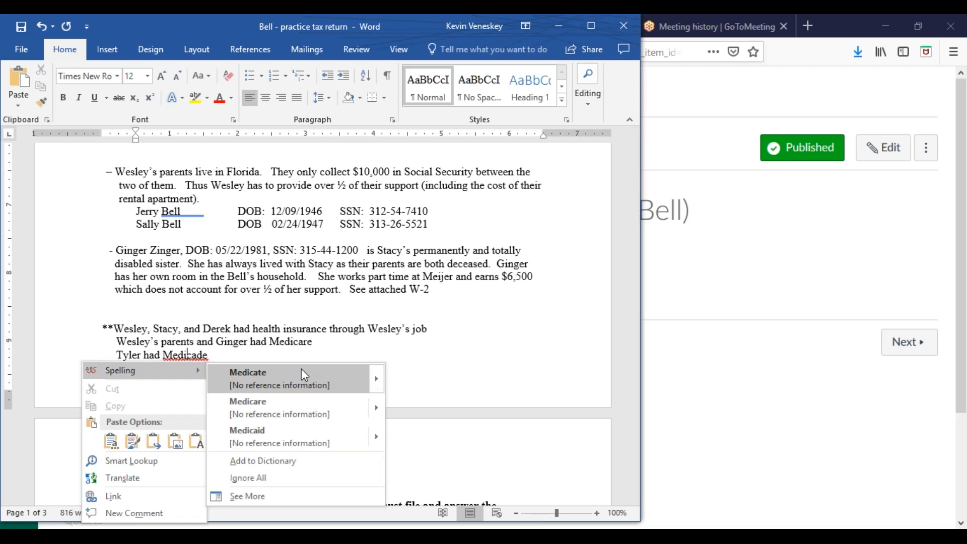
{"action": "left_click", "coordinate": [273, 430]}
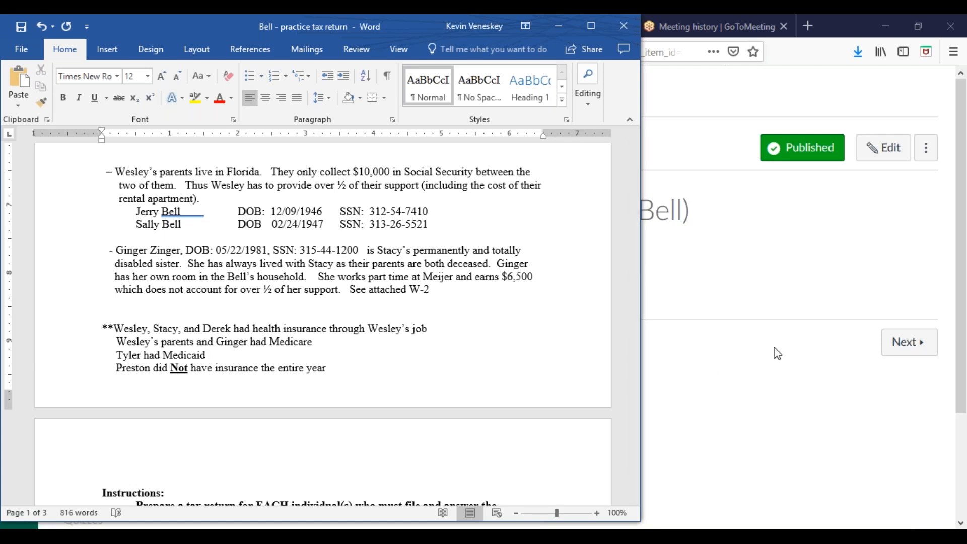
{"action": "left_click_drag", "start_coordinate": [631, 255], "coordinate": [646, 143]}
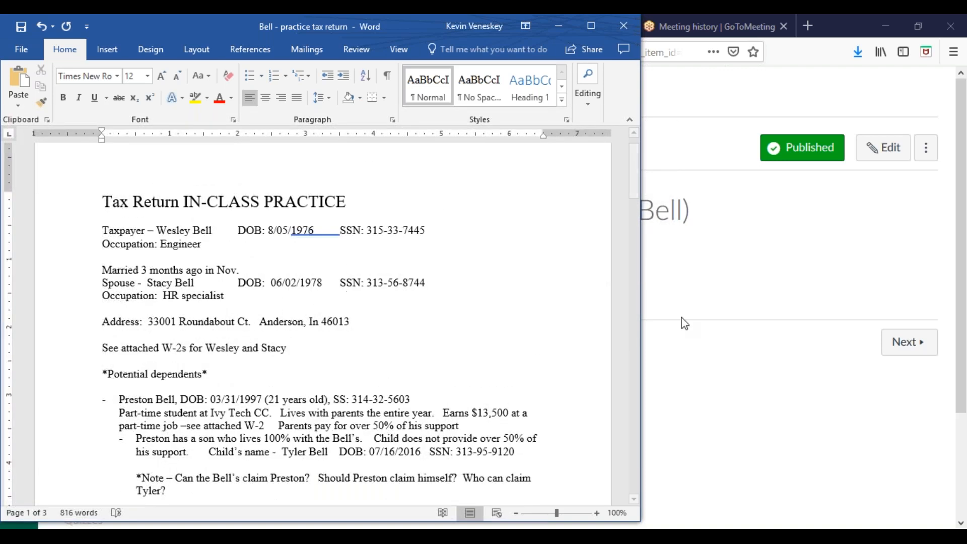
Step: Switch to TaxAct 2018 and open the married couple's existing 2018 return from the inclass- Bell folder under TAX, Week 3
{"action": "left_click", "coordinate": [740, 418]}
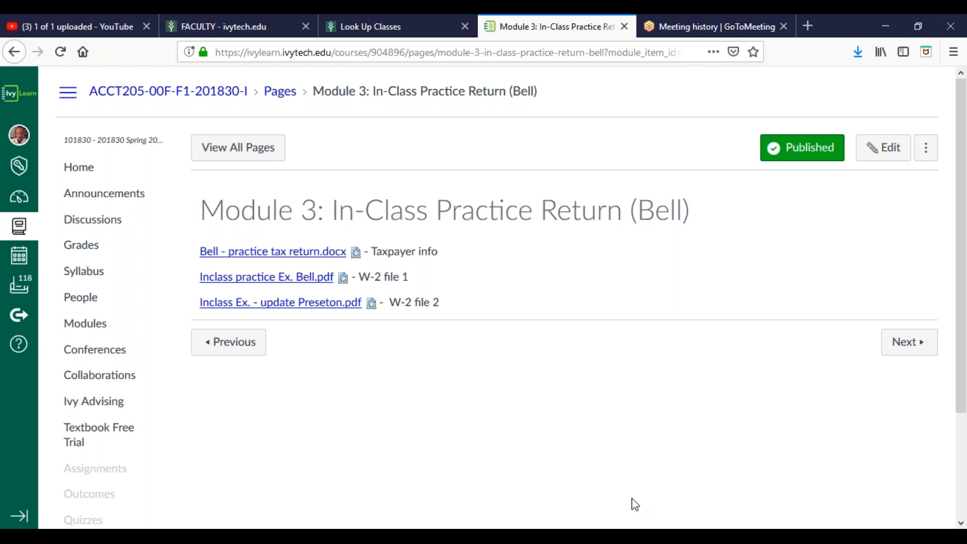
{"action": "left_click", "coordinate": [635, 519]}
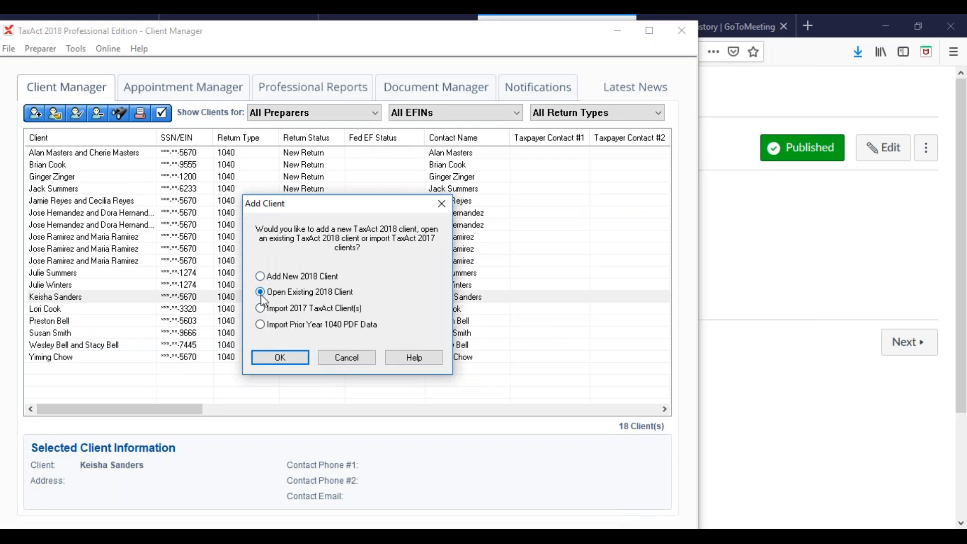
{"action": "left_click", "coordinate": [281, 358]}
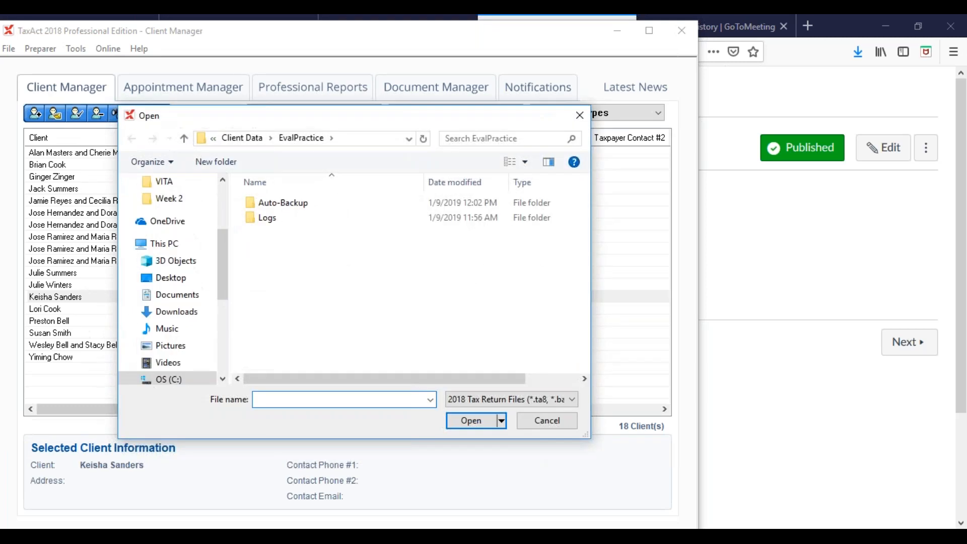
{"action": "left_click_drag", "start_coordinate": [222, 270], "coordinate": [223, 343]}
{"action": "left_click", "coordinate": [186, 276]}
{"action": "left_click", "coordinate": [271, 294]}
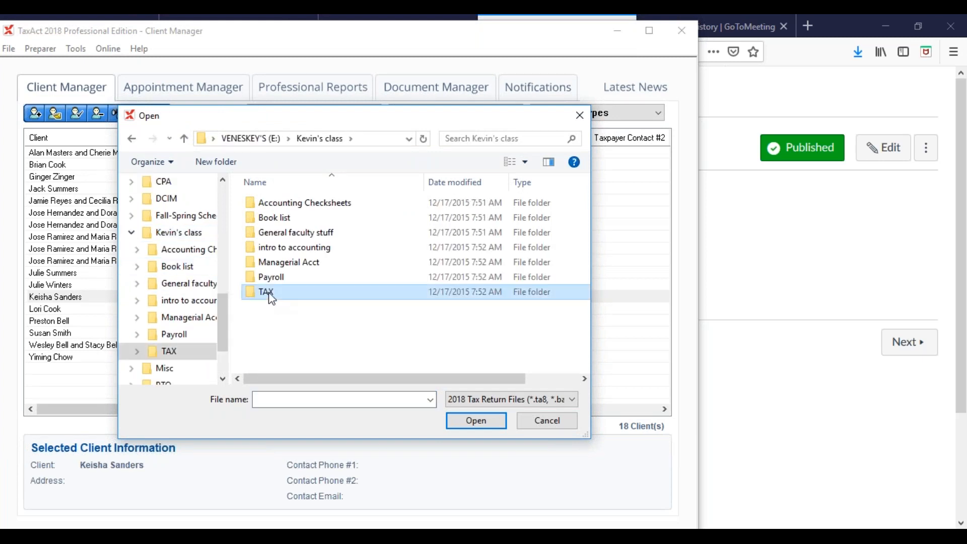
{"action": "double_click", "coordinate": [271, 295]}
{"action": "double_click", "coordinate": [267, 337]}
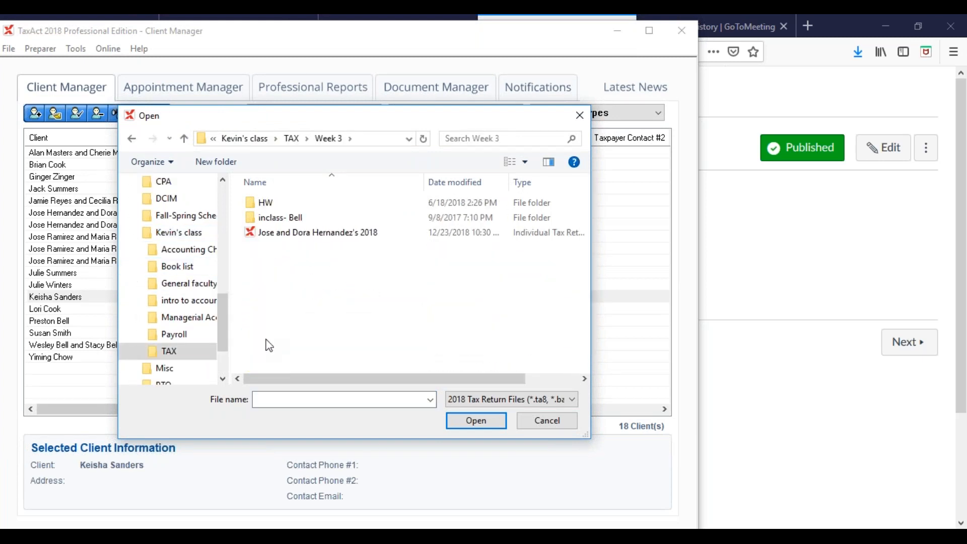
{"action": "left_click", "coordinate": [276, 220]}
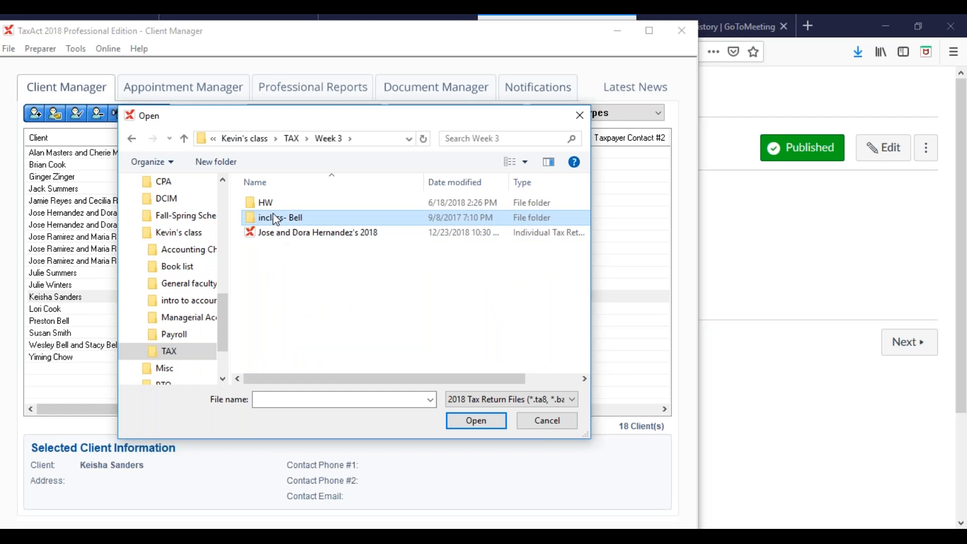
{"action": "double_click", "coordinate": [276, 218]}
{"action": "double_click", "coordinate": [288, 233]}
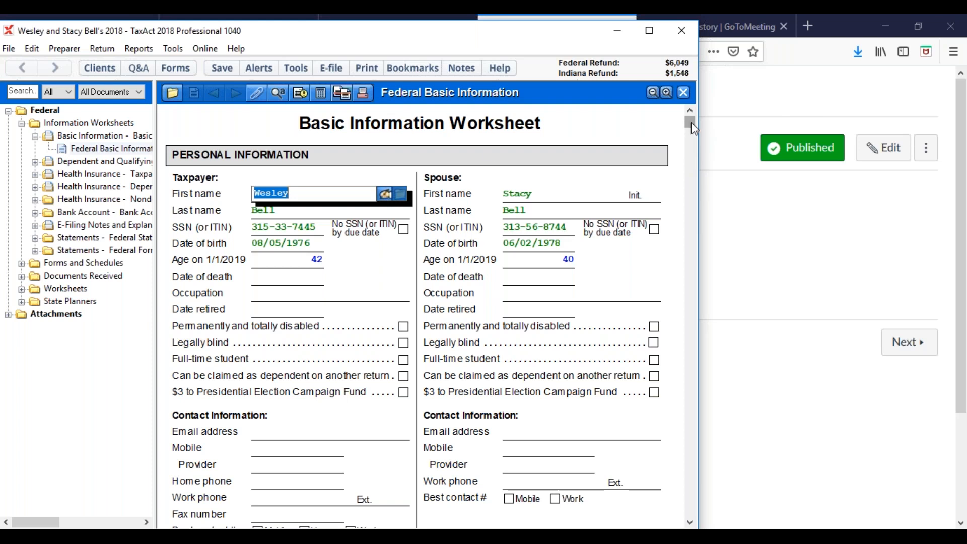
Step: Review the Basic Information Worksheet's personal details, filing status, dependent table and health care answers
{"action": "mouse_move", "coordinate": [690, 123]}
{"action": "left_mouse_down"}
{"action": "mouse_move", "coordinate": [691, 156]}
{"action": "mouse_move", "coordinate": [692, 138]}
{"action": "left_mouse_up"}
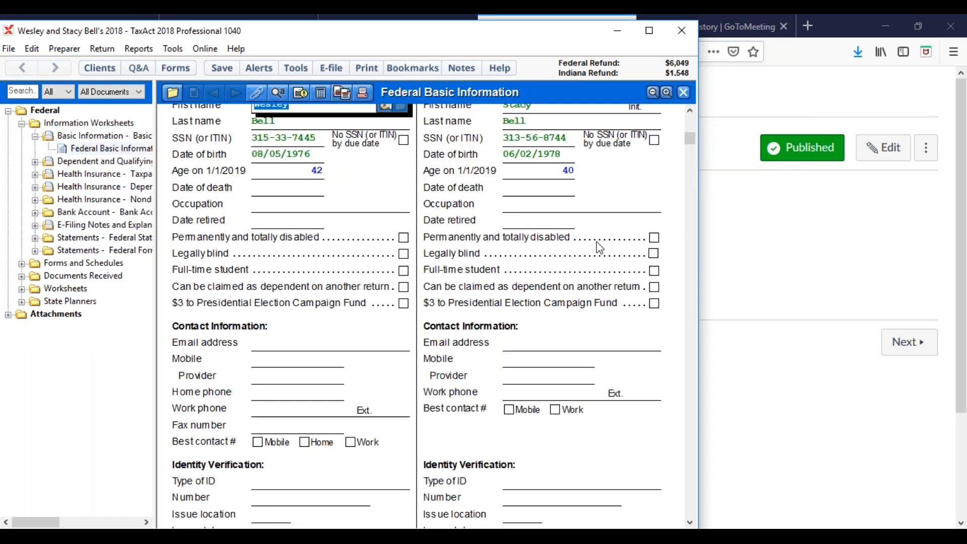
{"action": "left_click_drag", "start_coordinate": [692, 140], "coordinate": [693, 267]}
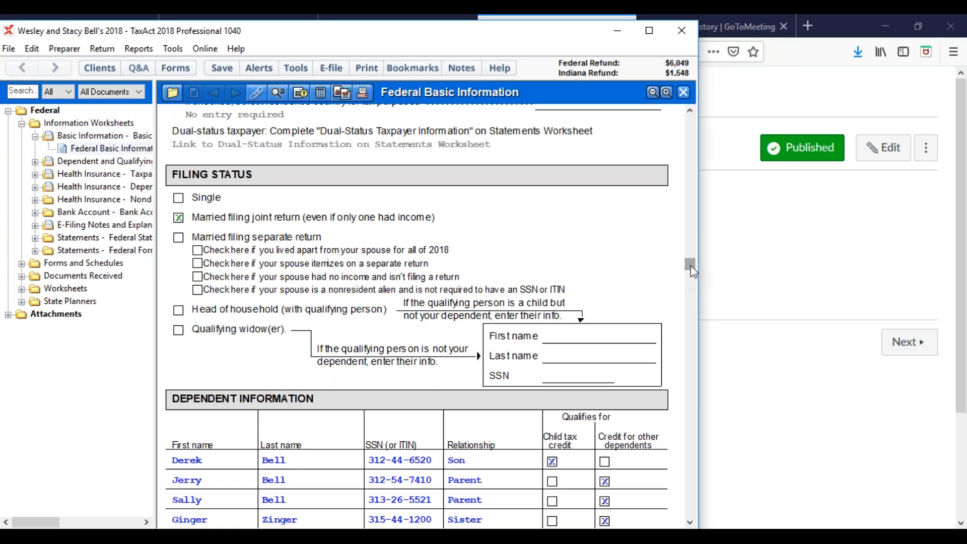
{"action": "left_click_drag", "start_coordinate": [691, 266], "coordinate": [690, 307]}
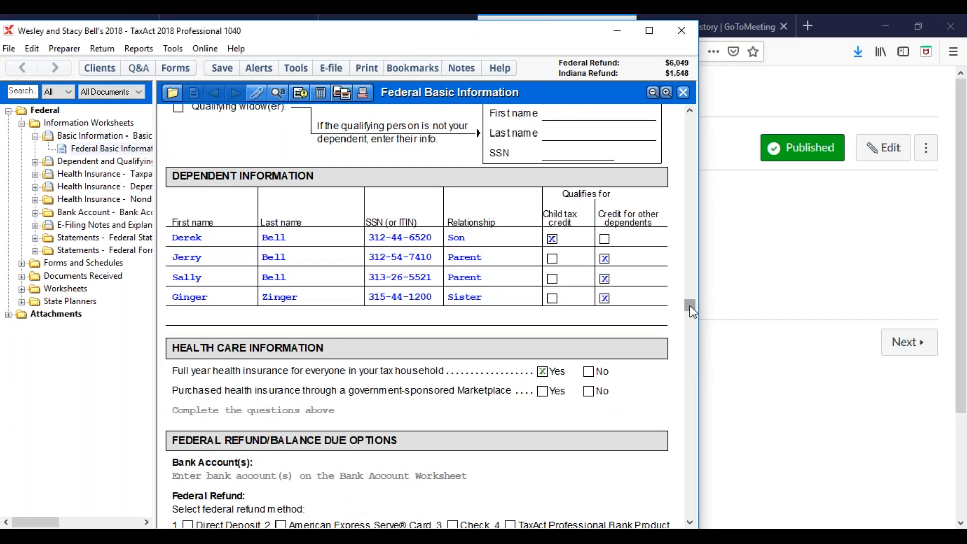
Step: Open the Dependent and Qualifying Person worksheet for the son listed first in the dependent table
{"action": "left_click", "coordinate": [193, 238]}
{"action": "left_click", "coordinate": [281, 238]}
{"action": "double_click", "coordinate": [224, 235]}
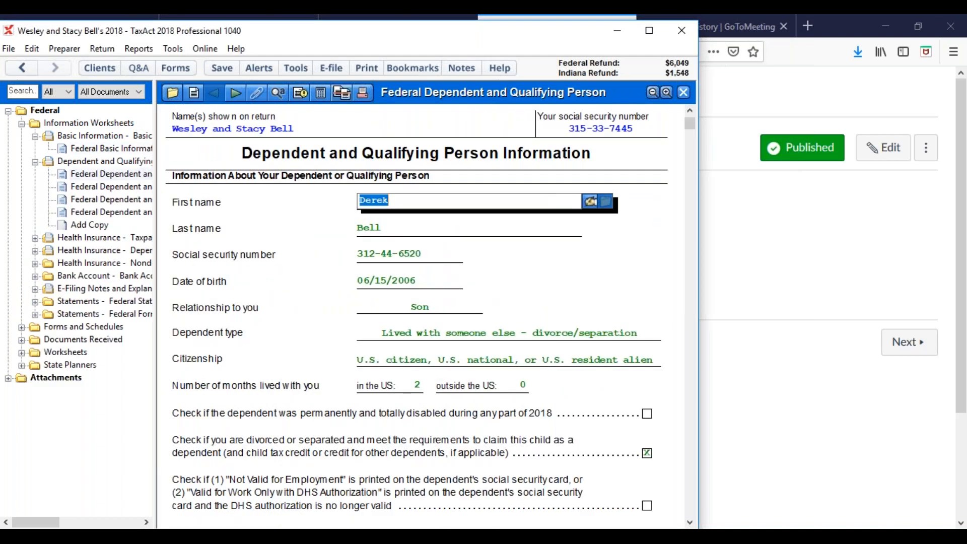
Step: Switch to the Bell - practice tax return document in Word and go to the notes on potential dependents
{"action": "left_click", "coordinate": [573, 537]}
{"action": "mouse_move", "coordinate": [710, 506]}
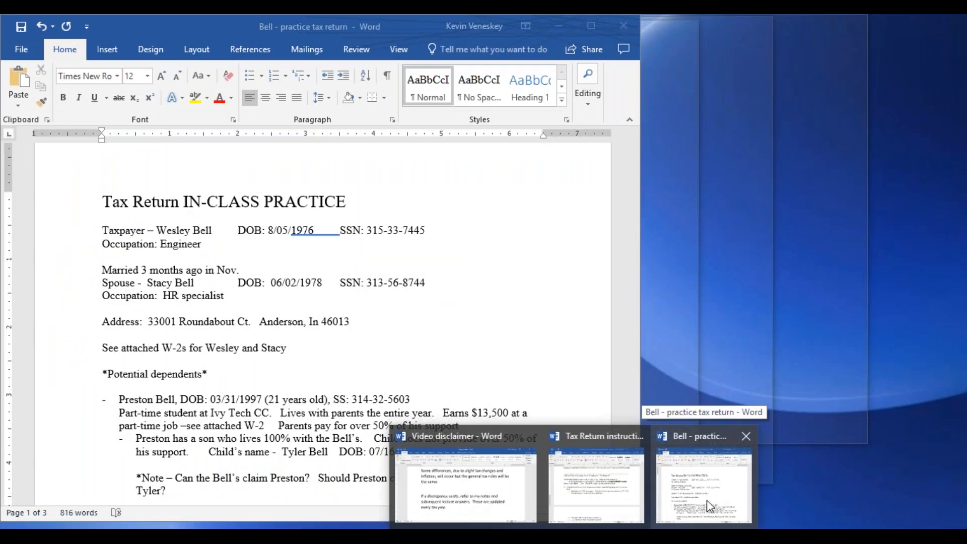
{"action": "left_click", "coordinate": [710, 506]}
{"action": "left_click", "coordinate": [447, 328]}
{"action": "key", "text": "Down"}
{"action": "key", "text": "Down"}
{"action": "key", "text": "Down"}
{"action": "key", "text": "Down"}
{"action": "key", "text": "Down"}
{"action": "key", "text": "Down"}
{"action": "key", "text": "Down"}
{"action": "key", "text": "Down"}
{"action": "key", "text": "Down"}
{"action": "key", "text": "Down"}
{"action": "key", "text": "Down"}
{"action": "key", "text": "Down"}
{"action": "key", "text": "Down"}
{"action": "key", "text": "Down"}
{"action": "key", "text": "Down"}
{"action": "key", "text": "Down"}
{"action": "key", "text": "Down"}
{"action": "key", "text": "Down"}
{"action": "key", "text": "Down"}
{"action": "key", "text": "Down"}
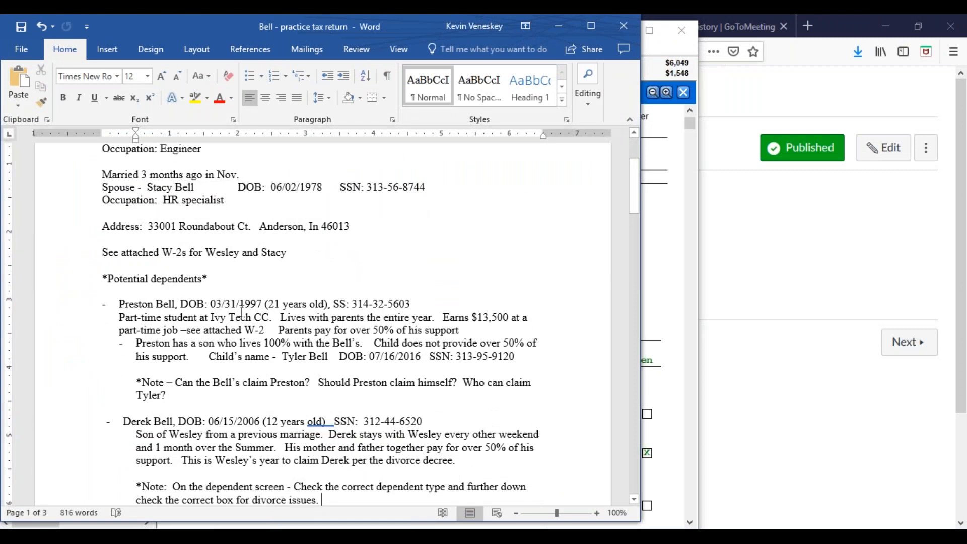
Step: Point out the oldest son's age, part-time student status and $13,500 earnings in the Word notes, and return to TaxAct 2018
{"action": "left_click_drag", "start_coordinate": [270, 304], "coordinate": [320, 303]}
{"action": "left_click_drag", "start_coordinate": [120, 318], "coordinate": [187, 316]}
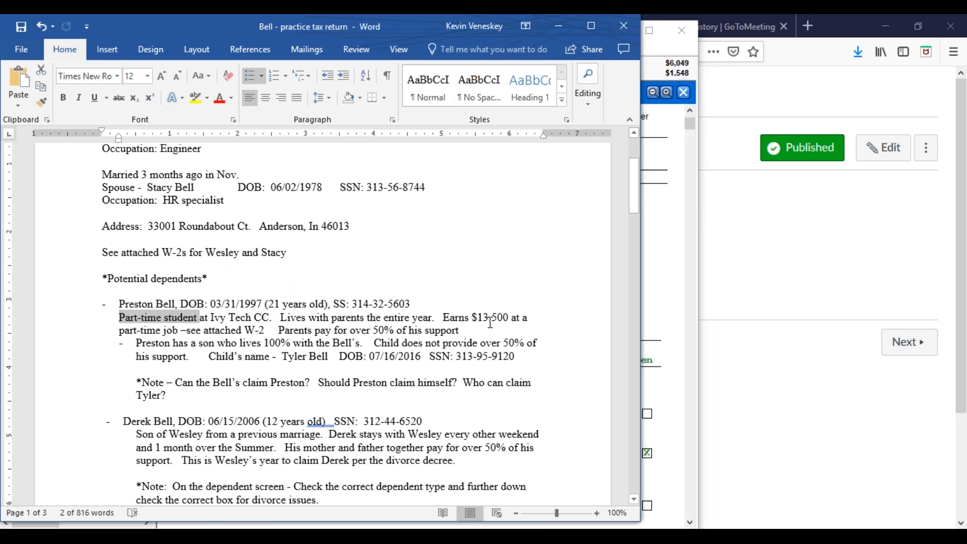
{"action": "left_click_drag", "start_coordinate": [475, 316], "coordinate": [512, 317]}
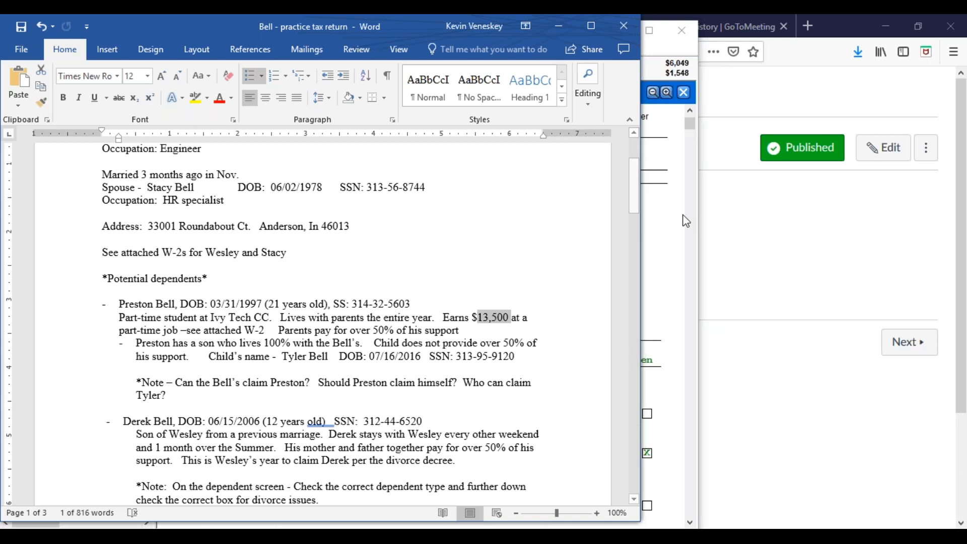
{"action": "left_click", "coordinate": [663, 227]}
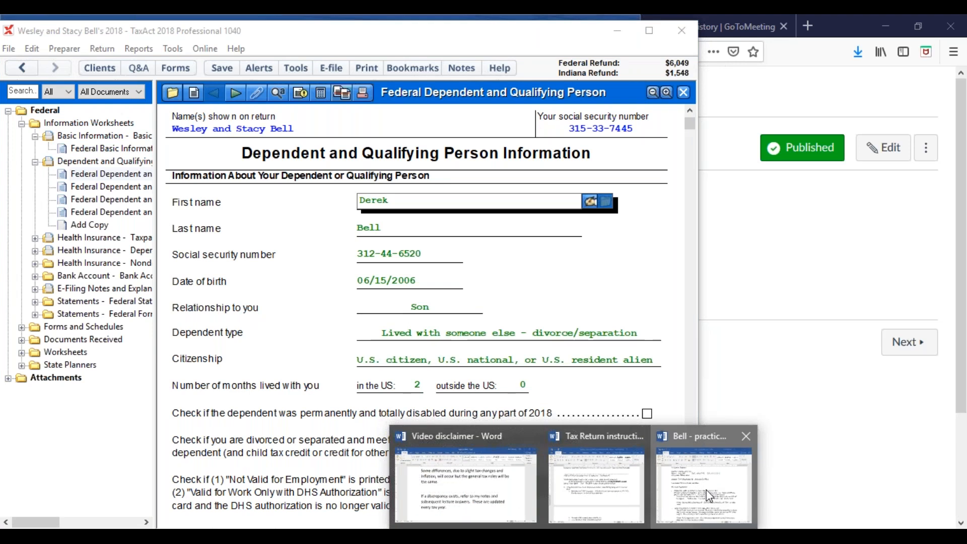
Step: Review the Word notes on the younger son, the taxpayer's parents and the disabled relative, and switch back to TaxAct 2018
{"action": "left_click", "coordinate": [706, 490]}
{"action": "left_click", "coordinate": [343, 441]}
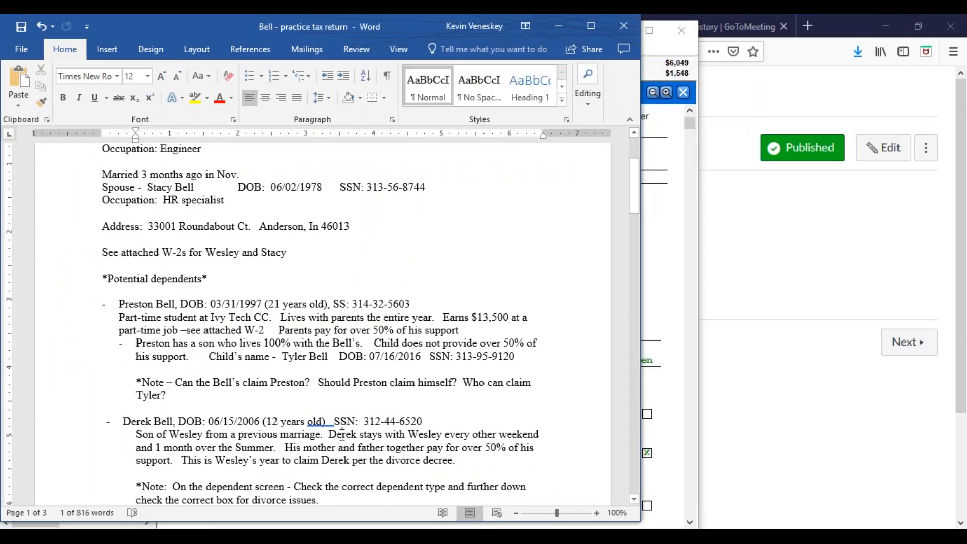
{"action": "scroll", "coordinate": [342, 441], "scroll_direction": "down", "scroll_amount": 3}
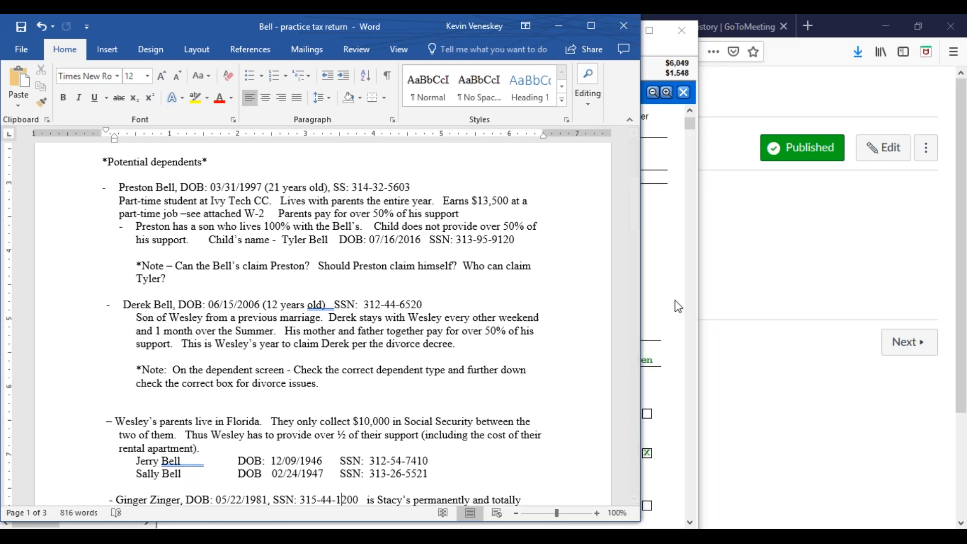
{"action": "left_click", "coordinate": [663, 273]}
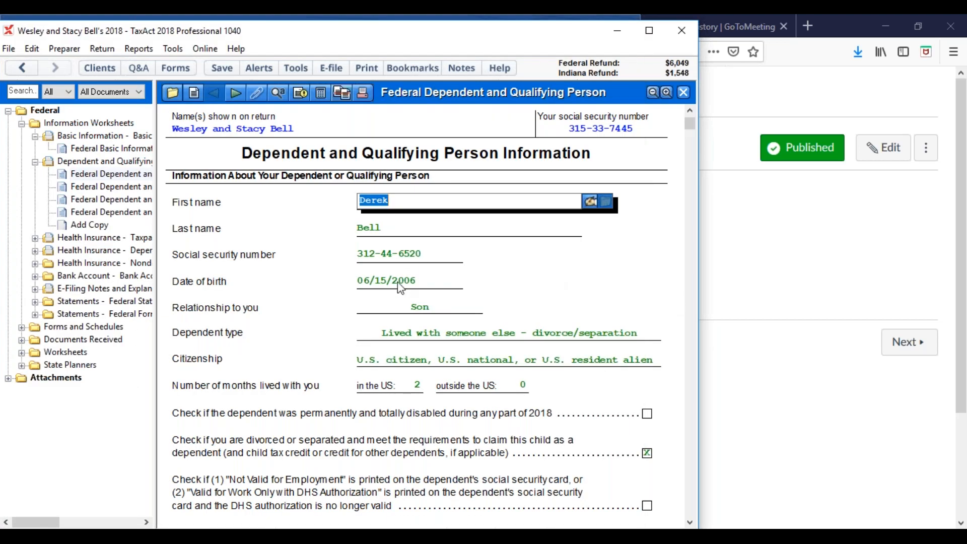
Step: Check the son's dependent type, "Child who lived with someone else due to divorce/separation", and the divorced-or-separated claim checkbox
{"action": "left_click", "coordinate": [410, 335]}
{"action": "left_click", "coordinate": [410, 335]}
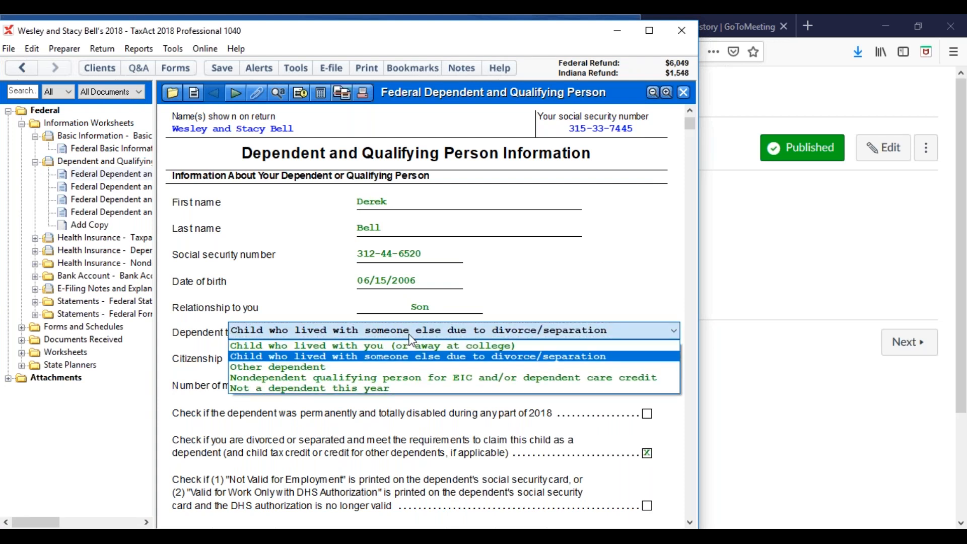
{"action": "left_click", "coordinate": [366, 357]}
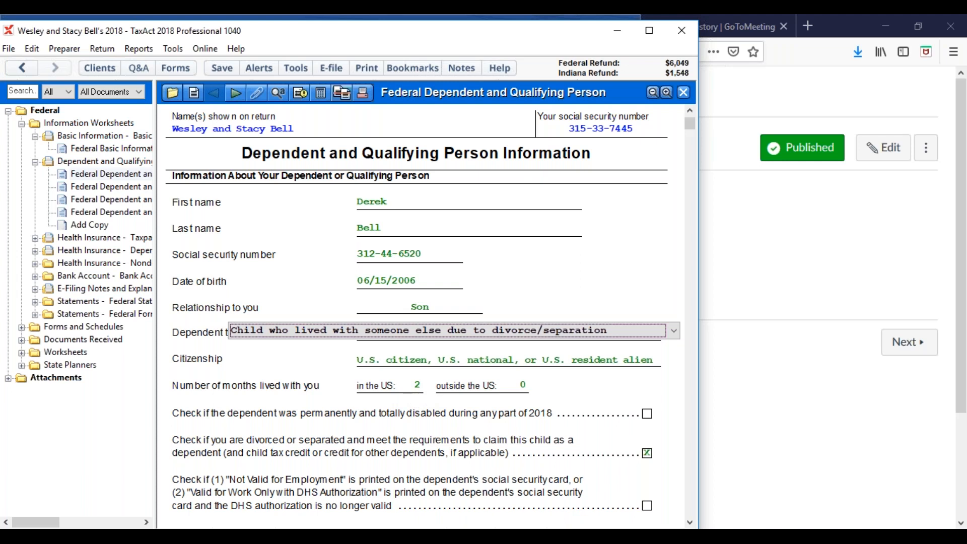
{"action": "left_click_drag", "start_coordinate": [690, 126], "coordinate": [630, 288]}
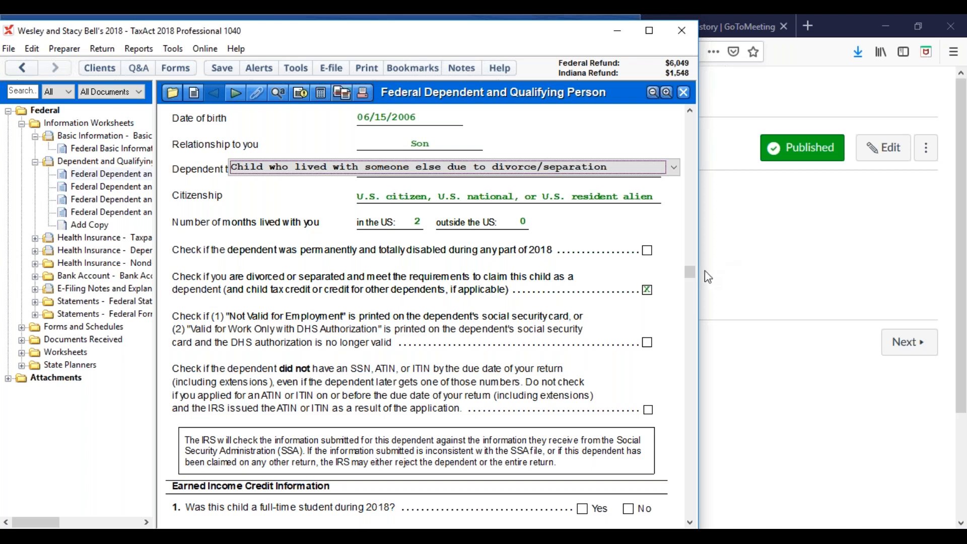
{"action": "mouse_move", "coordinate": [691, 272]}
{"action": "left_mouse_down"}
{"action": "mouse_move", "coordinate": [690, 443]}
{"action": "mouse_move", "coordinate": [708, 273]}
{"action": "left_mouse_up"}
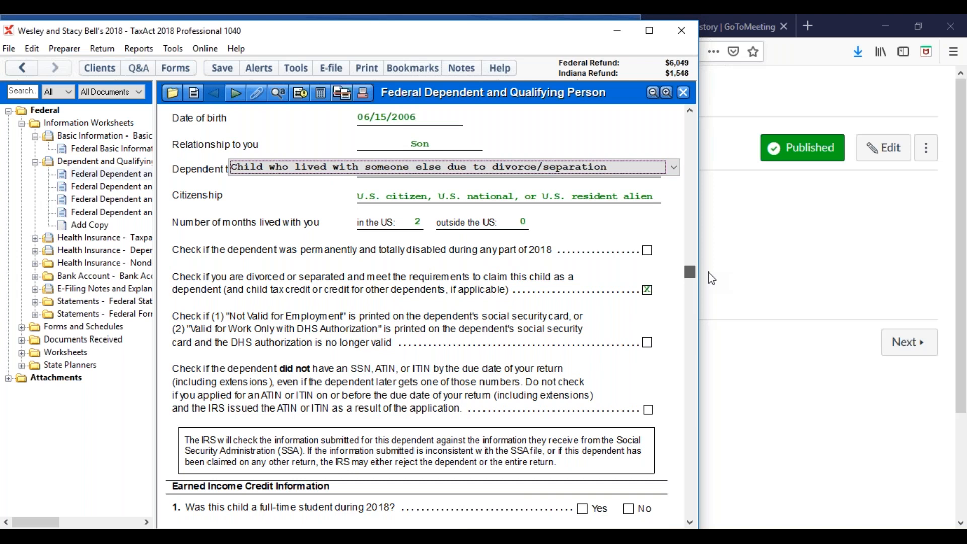
{"action": "left_click_drag", "start_coordinate": [708, 272], "coordinate": [709, 194]}
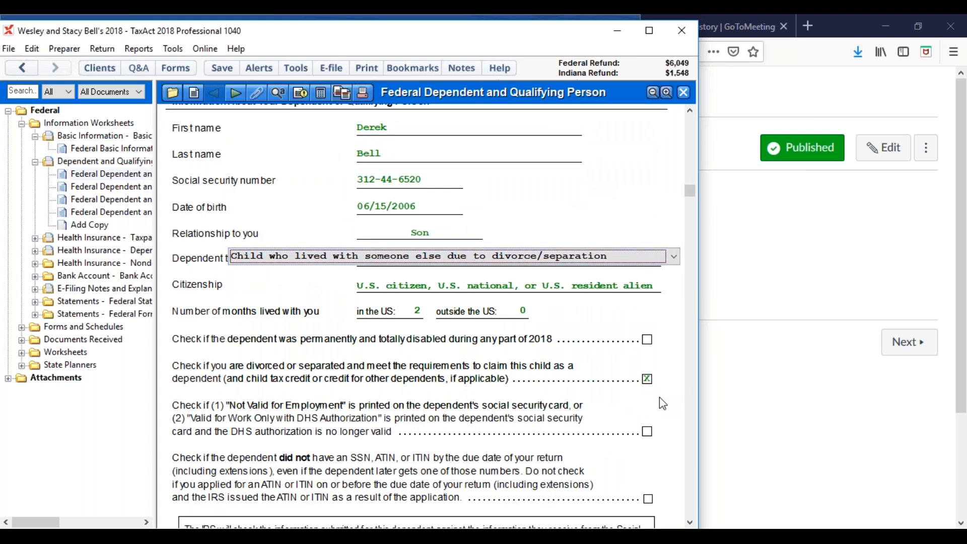
Step: Open the second dependent's worksheet and check the "Other dependent" type and the "Parent" relationship
{"action": "left_click", "coordinate": [107, 186]}
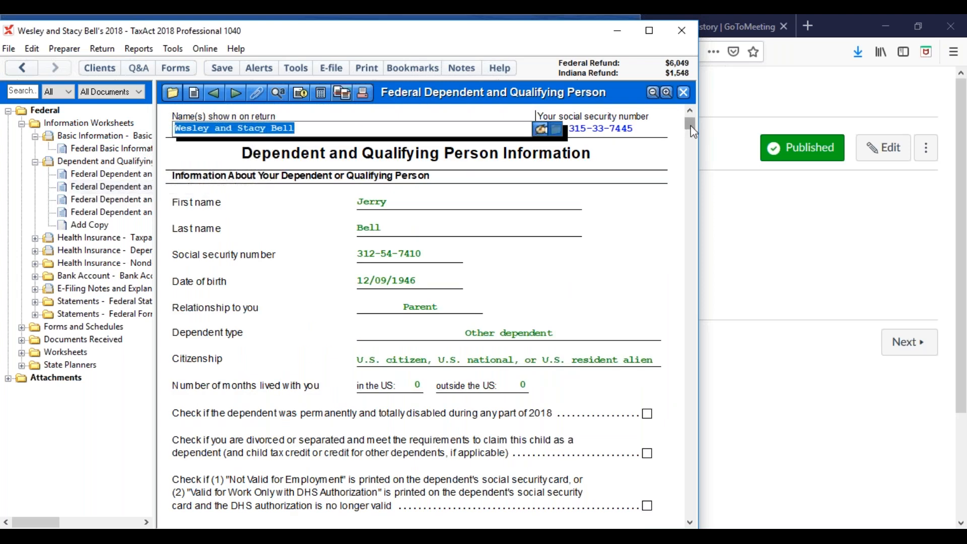
{"action": "left_click_drag", "start_coordinate": [690, 126], "coordinate": [691, 169]}
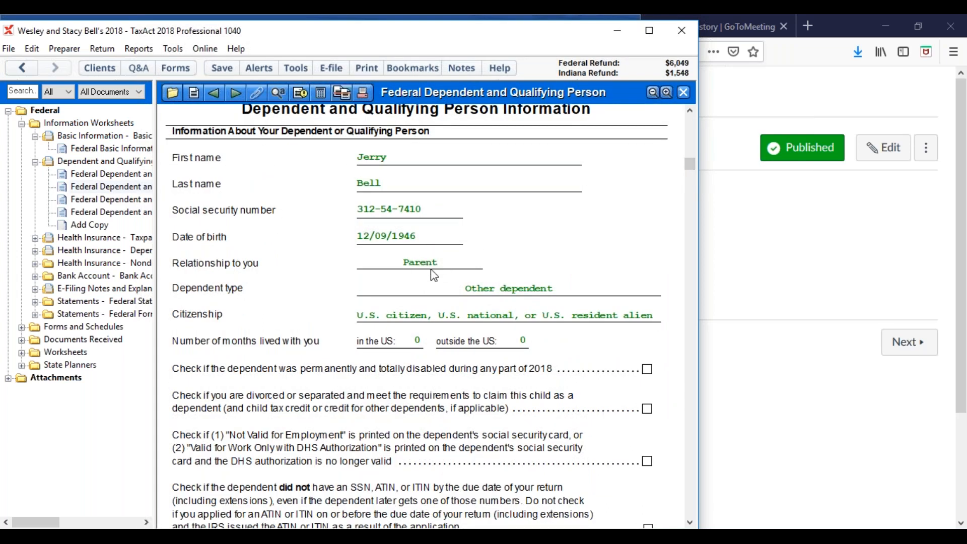
{"action": "left_click", "coordinate": [470, 291]}
{"action": "left_click", "coordinate": [471, 291]}
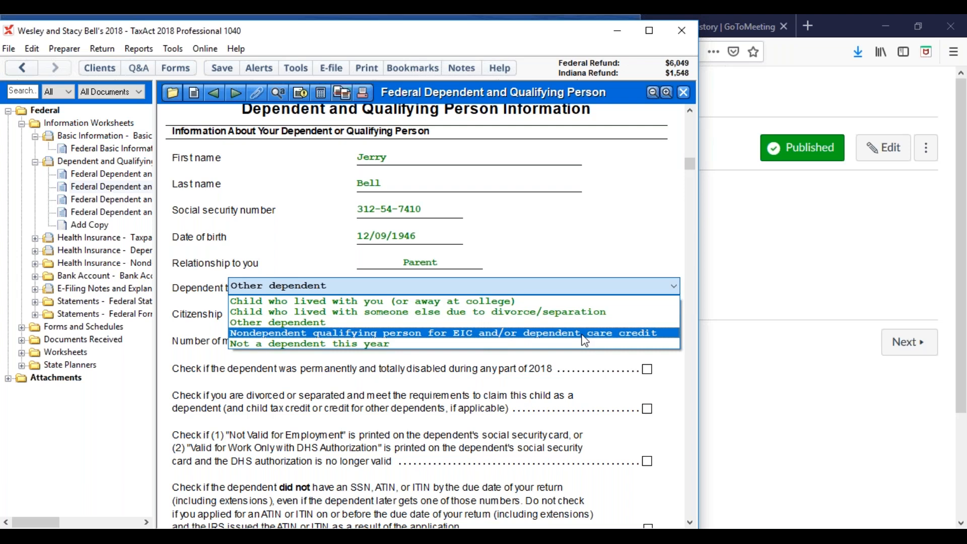
{"action": "left_click", "coordinate": [321, 324]}
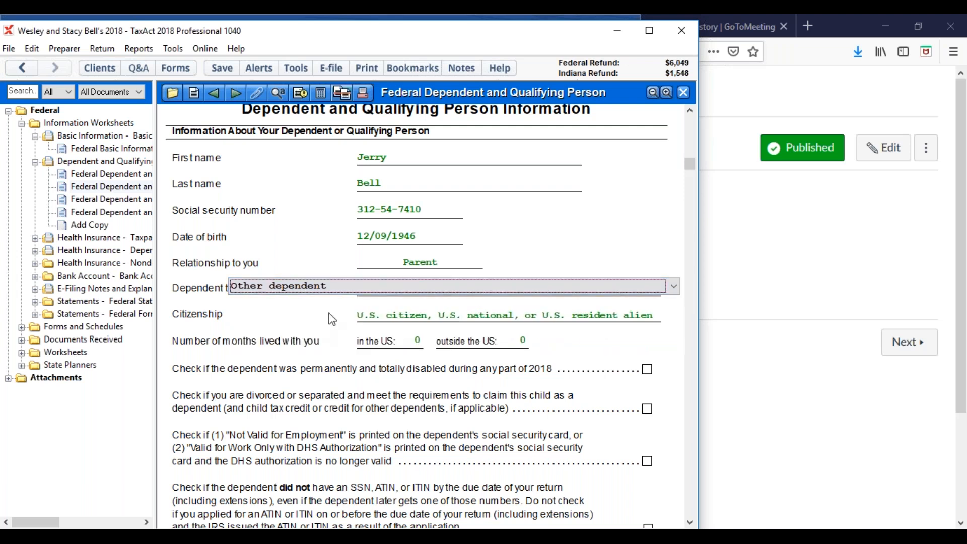
{"action": "left_click", "coordinate": [444, 269]}
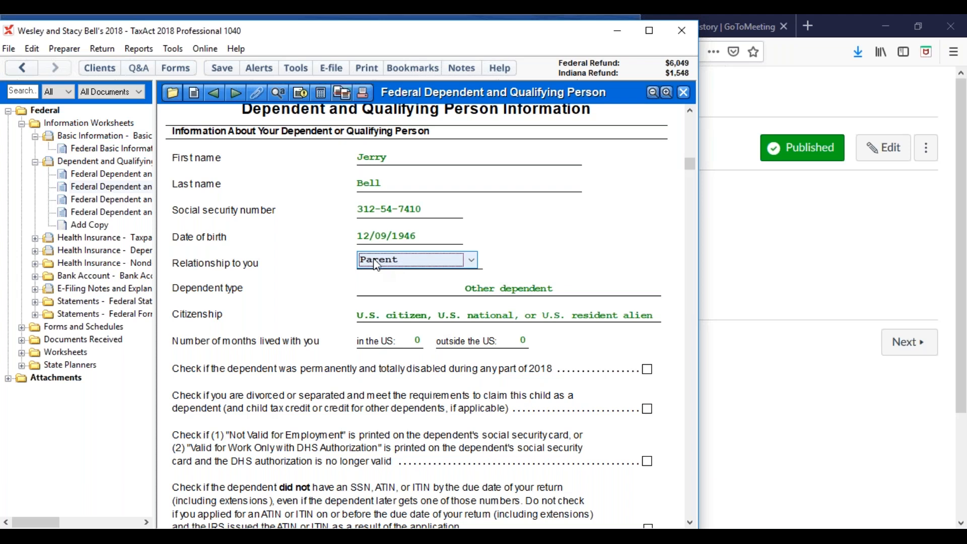
Step: Review the dependent worksheet of the taxpayer's mother and open the one for the spouse's sister
{"action": "left_click", "coordinate": [108, 199]}
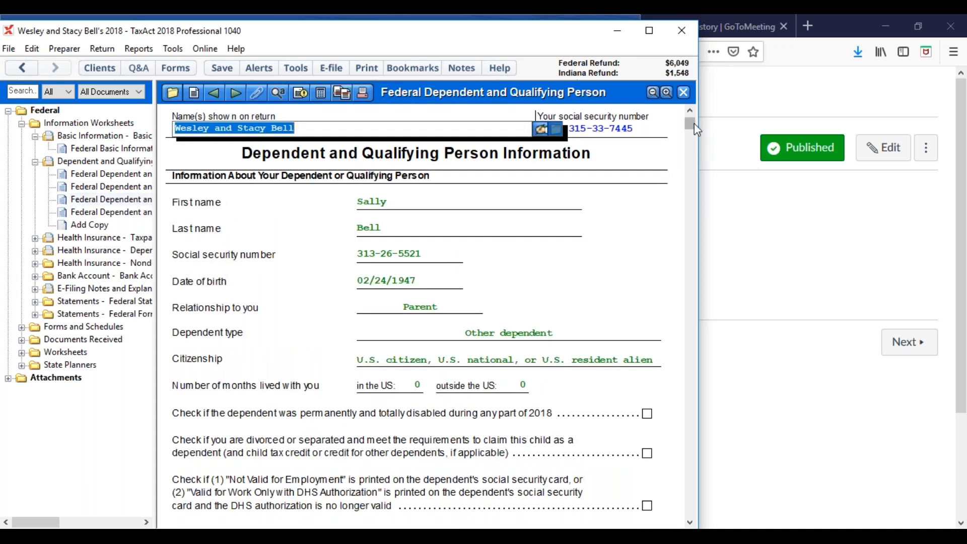
{"action": "left_click_drag", "start_coordinate": [692, 126], "coordinate": [693, 180]}
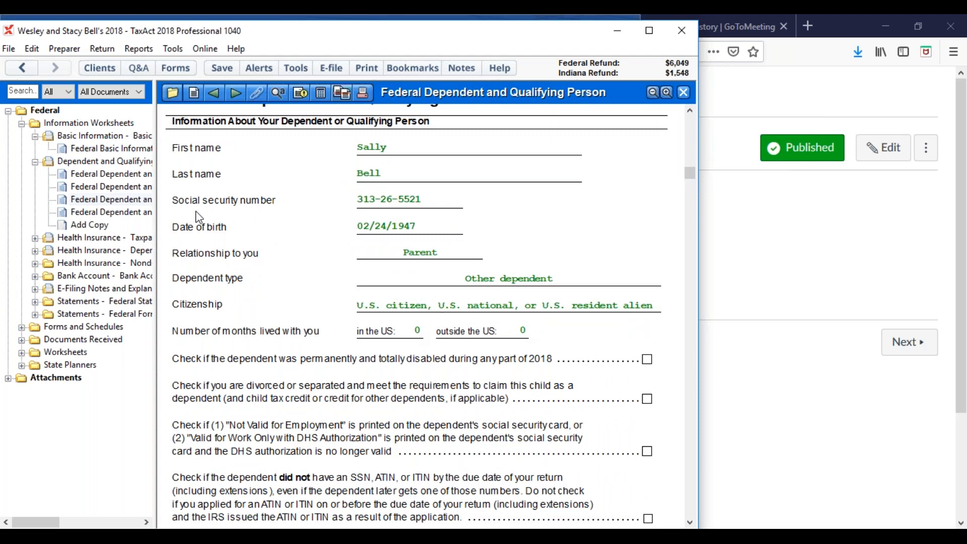
{"action": "left_click", "coordinate": [111, 216]}
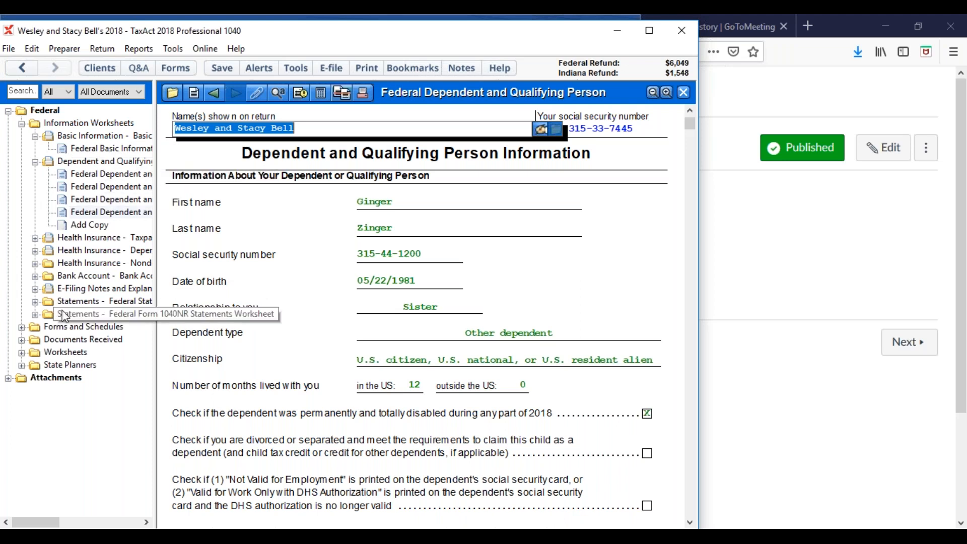
Step: Compare the dependents' credit checkboxes on Federal Form 1040 with the dependent table on the Basic Information Worksheet
{"action": "left_click", "coordinate": [22, 327]}
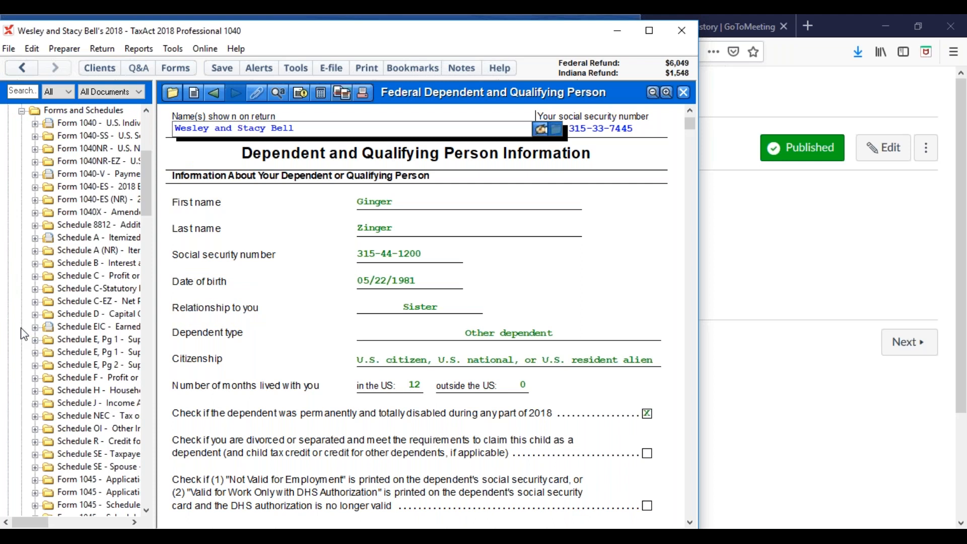
{"action": "double_click", "coordinate": [90, 125]}
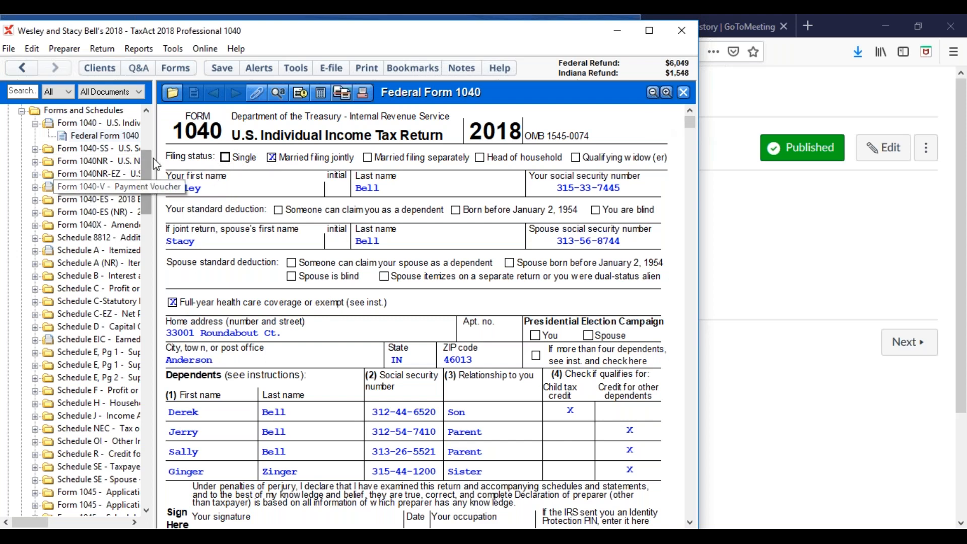
{"action": "left_click_drag", "start_coordinate": [146, 171], "coordinate": [146, 132]}
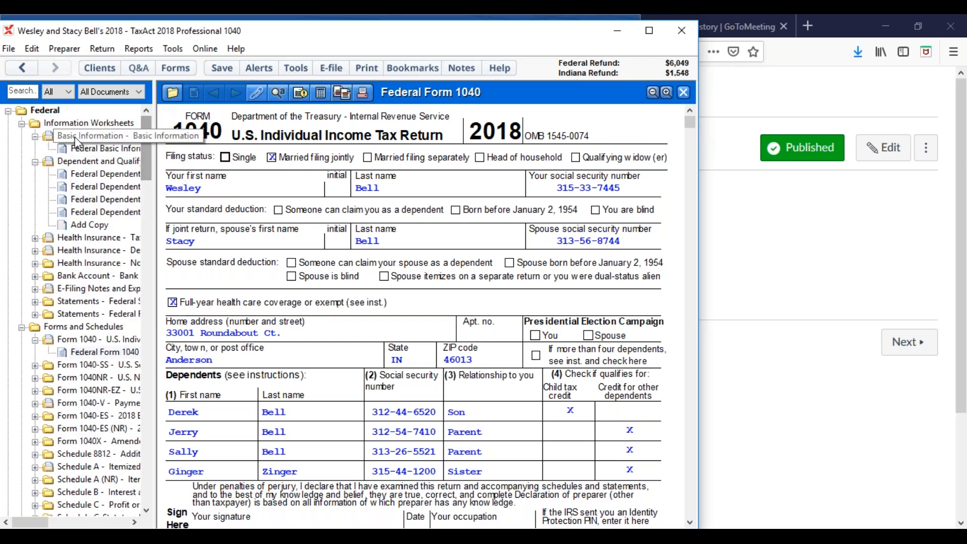
{"action": "double_click", "coordinate": [91, 136]}
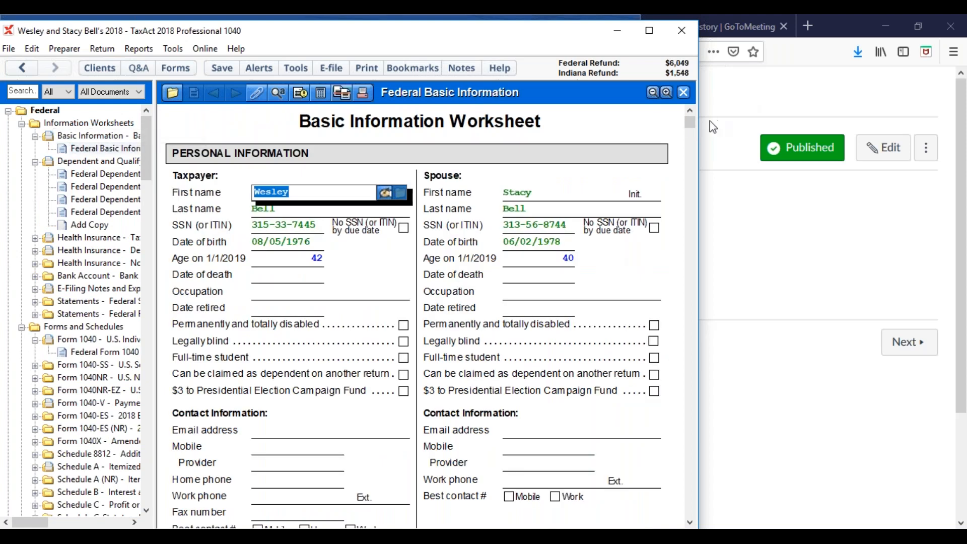
{"action": "scroll", "coordinate": [691, 147], "scroll_direction": "down", "scroll_amount": 1}
{"action": "scroll", "coordinate": [691, 147], "scroll_direction": "down", "scroll_amount": 20}
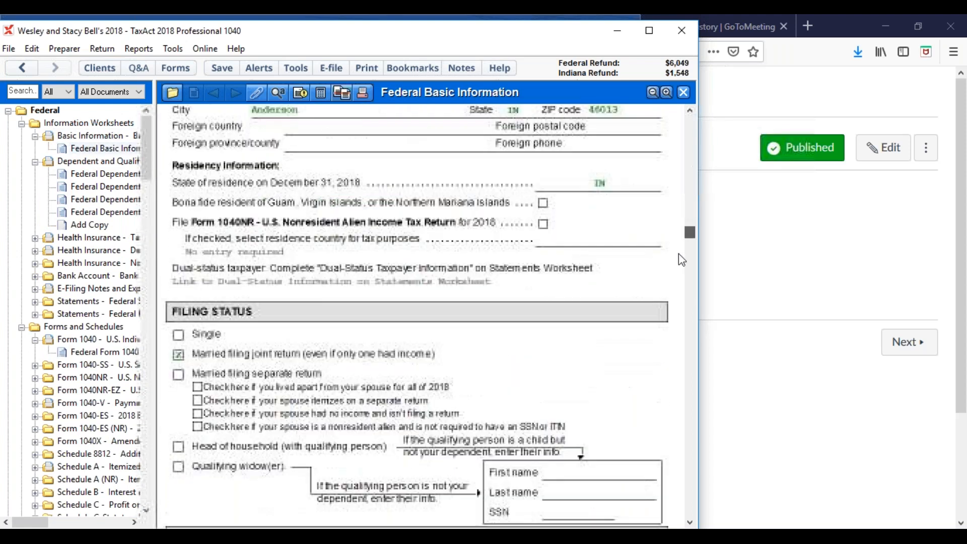
{"action": "scroll", "coordinate": [680, 315], "scroll_direction": "down", "scroll_amount": 4}
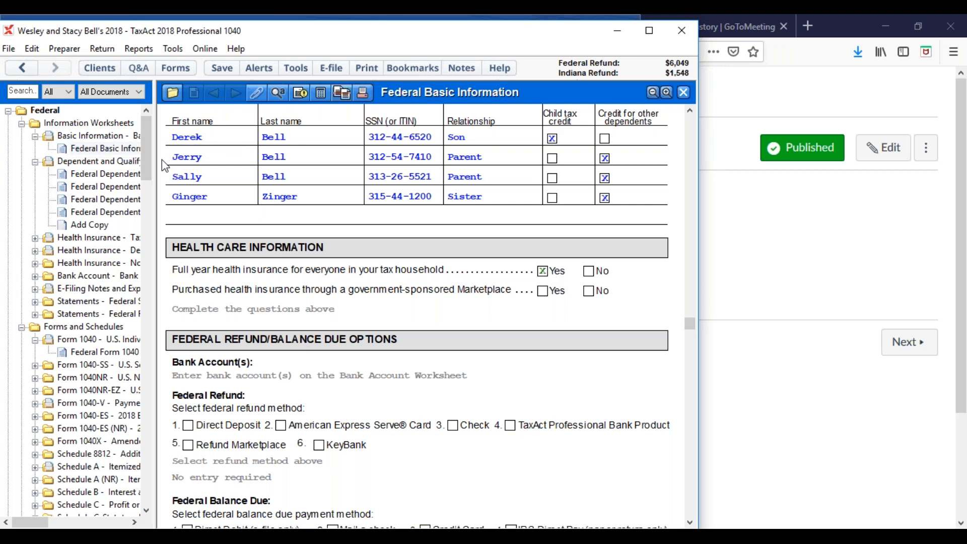
Step: Go back to Federal Form 1040 and open the taxpayer's W-2 as the supporting form for the line 1 wages
{"action": "left_click", "coordinate": [90, 356]}
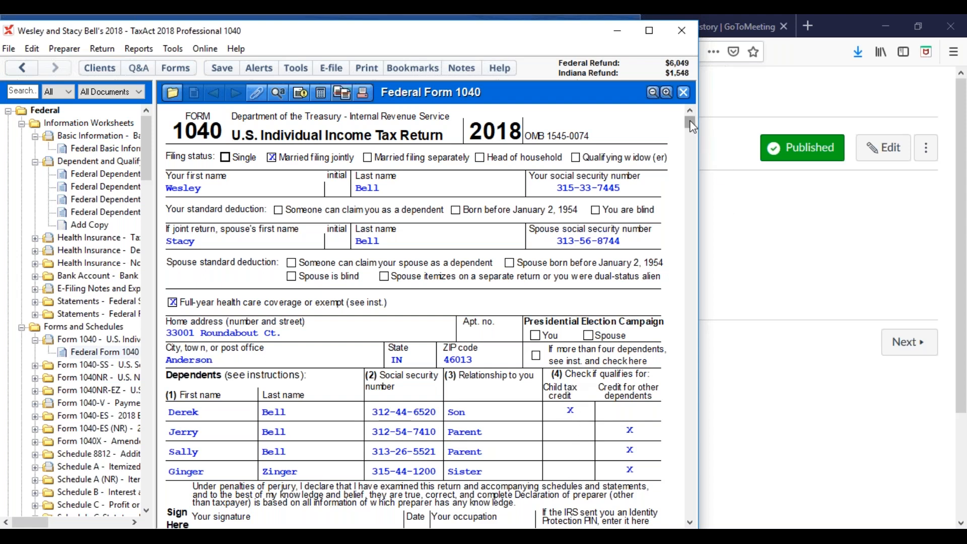
{"action": "left_click_drag", "start_coordinate": [692, 127], "coordinate": [691, 185]}
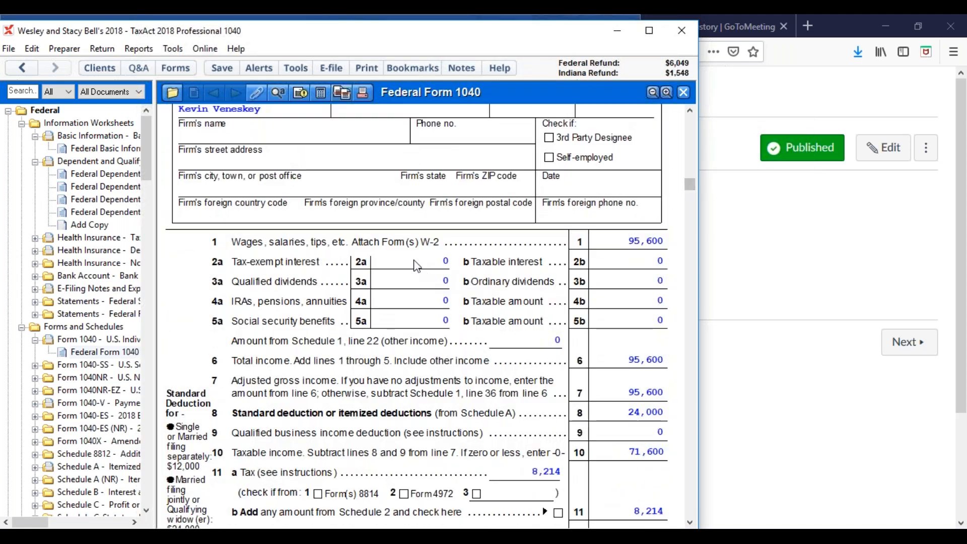
{"action": "left_click", "coordinate": [655, 251]}
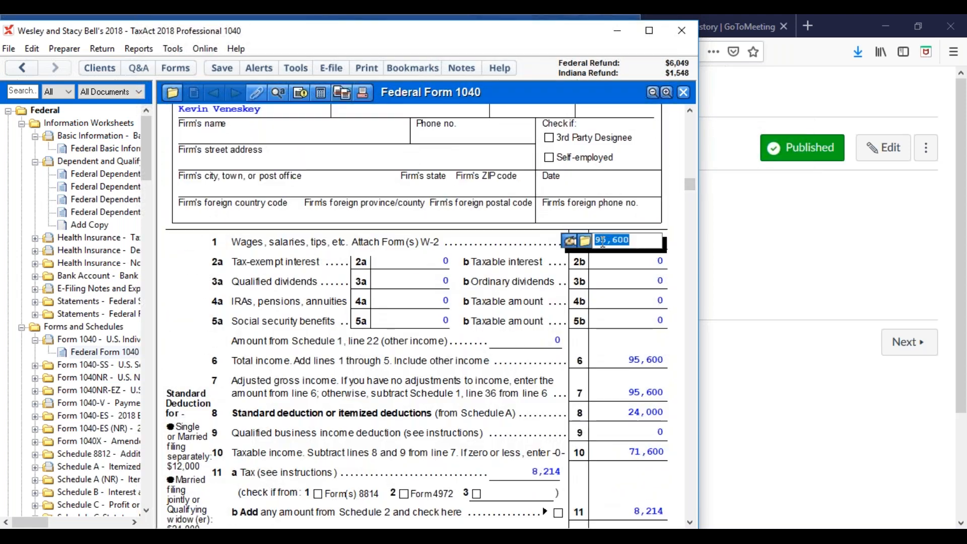
{"action": "left_click", "coordinate": [587, 242]}
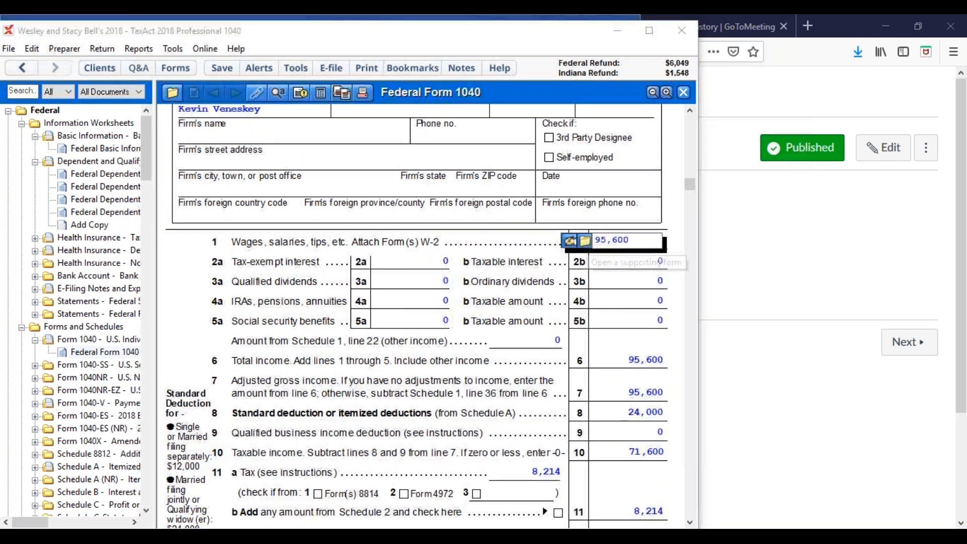
{"action": "double_click", "coordinate": [232, 235]}
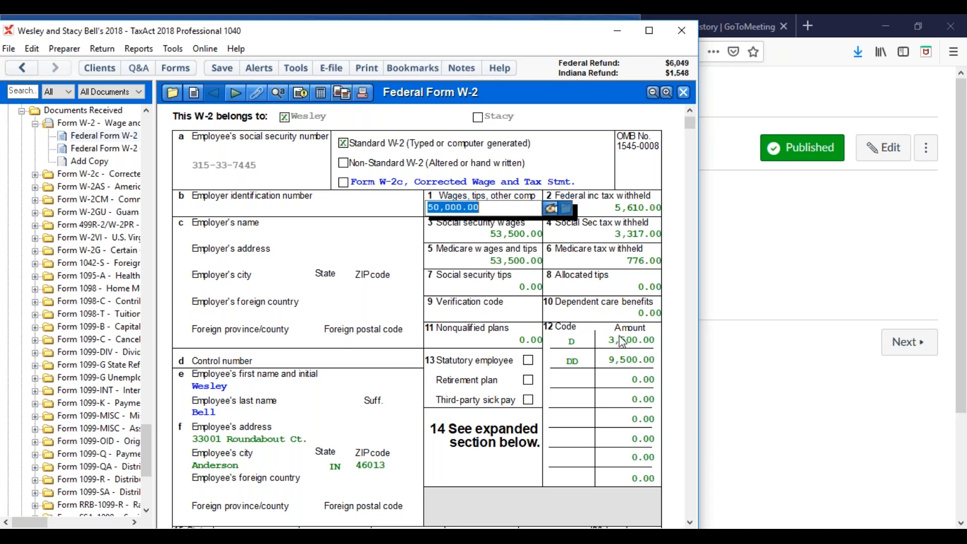
Step: Examine the descriptions of codes D and DD in box 12 of the taxpayer's W-2
{"action": "left_click", "coordinate": [573, 345]}
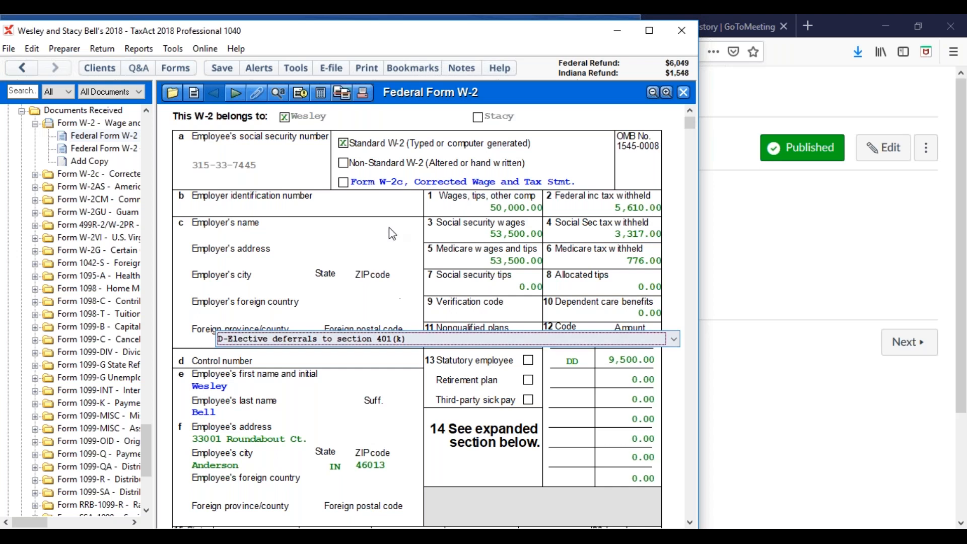
{"action": "left_click", "coordinate": [388, 119]}
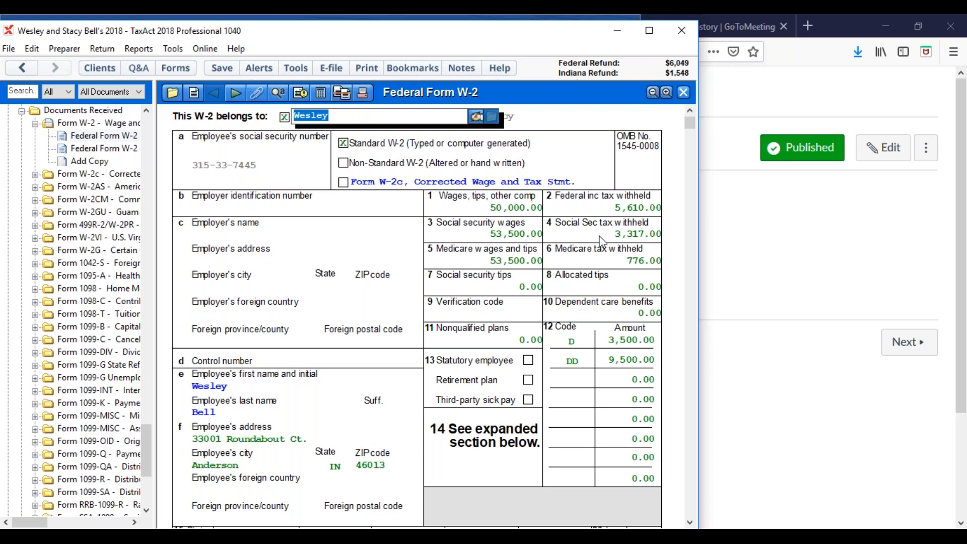
{"action": "left_click", "coordinate": [575, 366]}
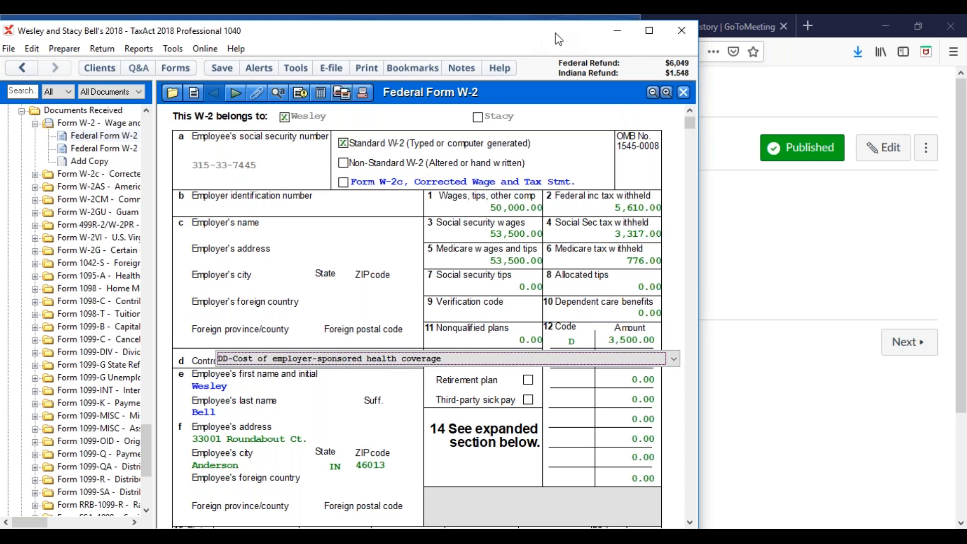
Step: Examine the remaining box 12 rows and the state and local wage lines of the taxpayer's W-2
{"action": "left_click", "coordinate": [582, 406]}
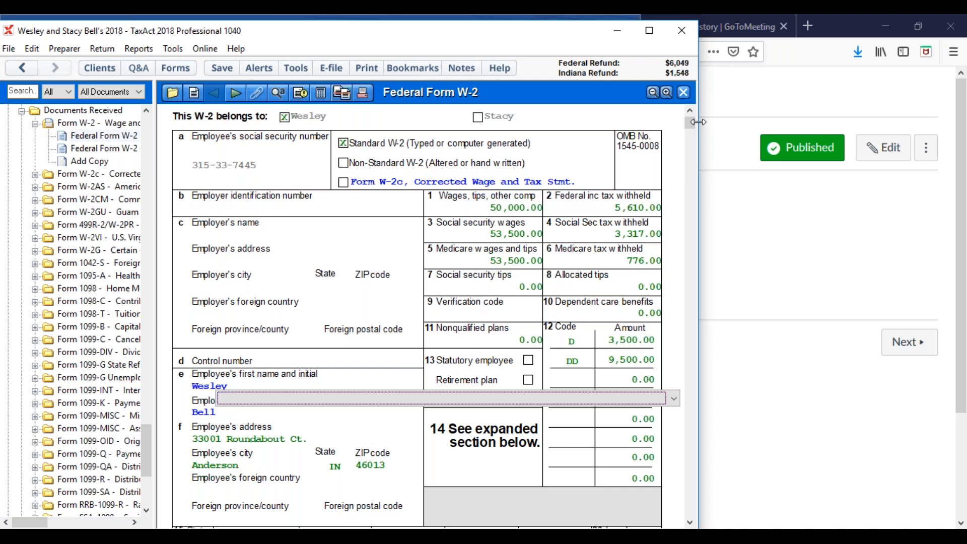
{"action": "right_click", "coordinate": [692, 152]}
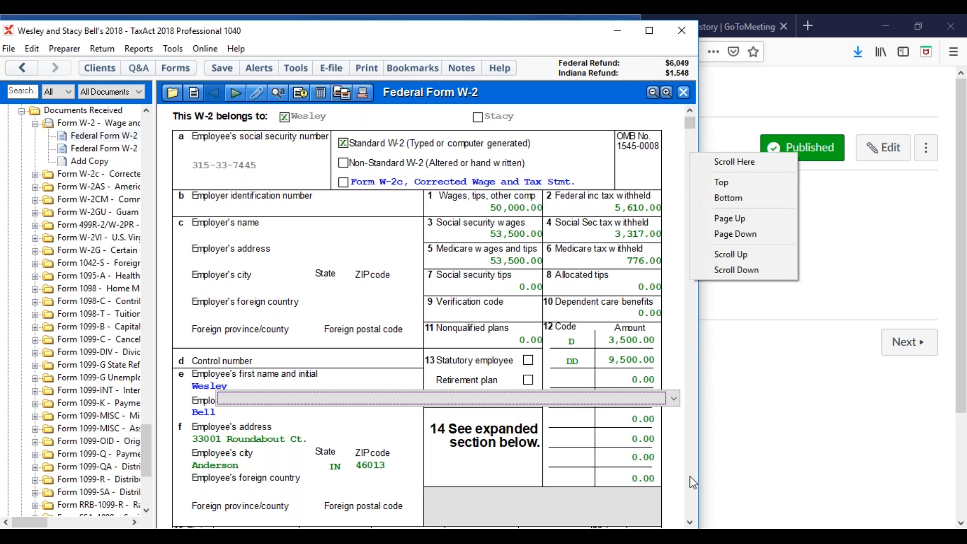
{"action": "left_click", "coordinate": [690, 524]}
{"action": "left_click", "coordinate": [690, 524]}
{"action": "left_click", "coordinate": [690, 523]}
{"action": "left_click", "coordinate": [690, 523]}
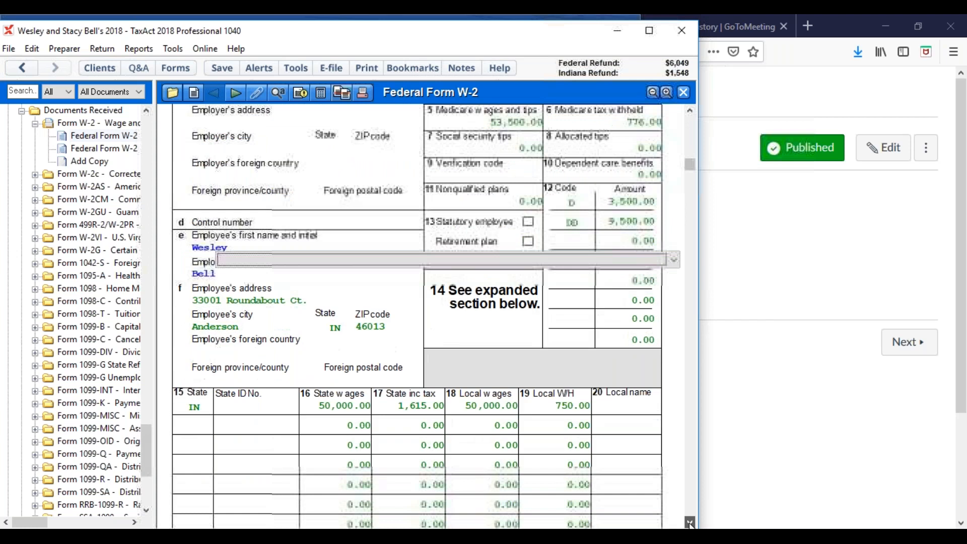
{"action": "left_click", "coordinate": [690, 523]}
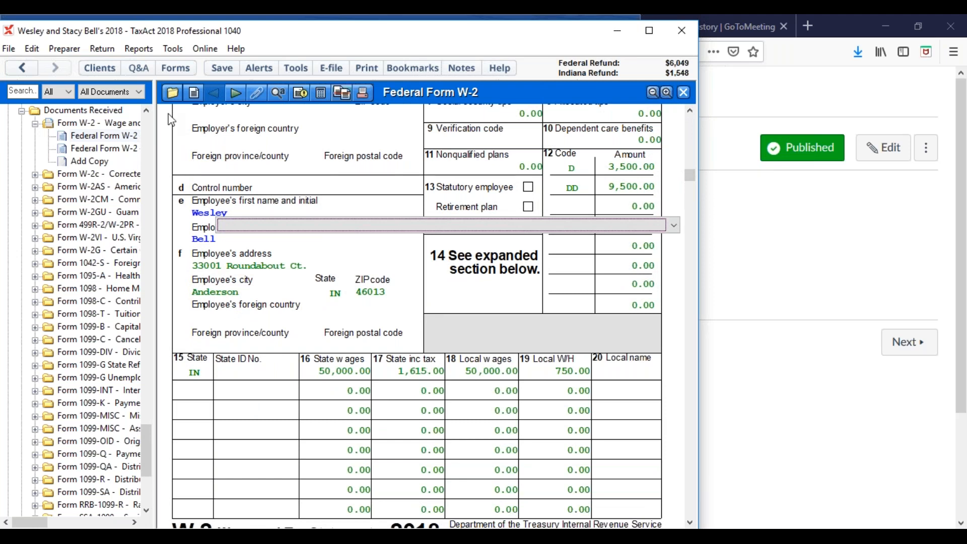
Step: Review the spouse's W-2 and go back to Federal Form 1040
{"action": "left_click", "coordinate": [106, 152]}
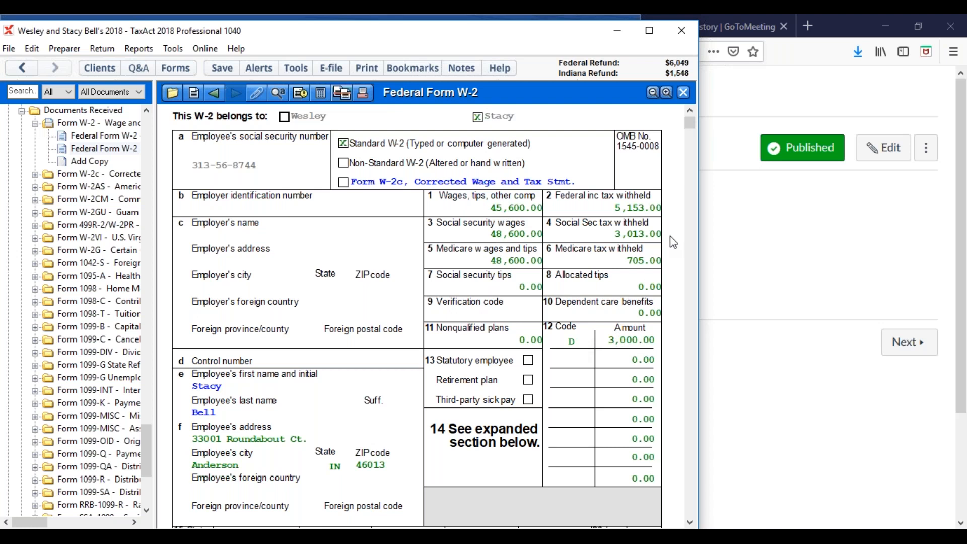
{"action": "right_click", "coordinate": [144, 448]}
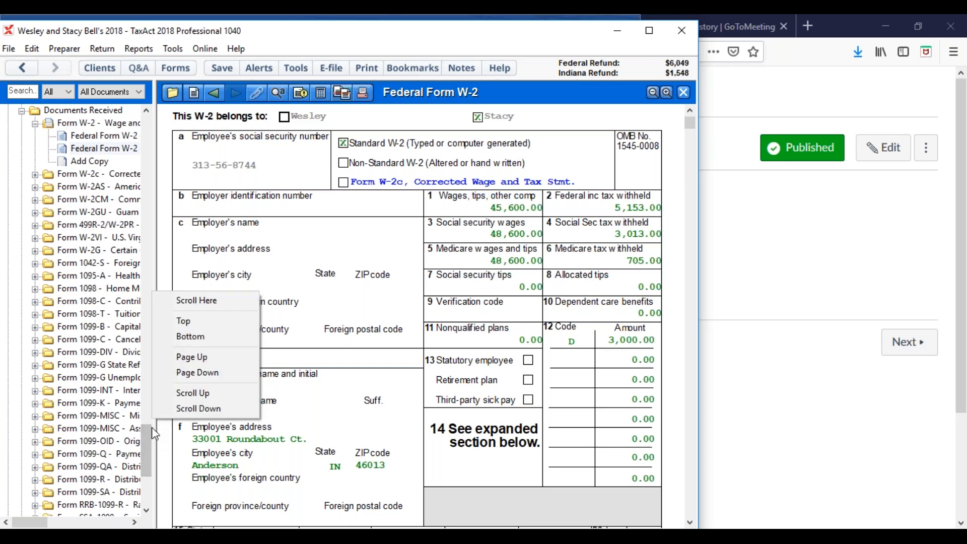
{"action": "left_click", "coordinate": [151, 454]}
{"action": "left_click_drag", "start_coordinate": [150, 445], "coordinate": [201, 117]}
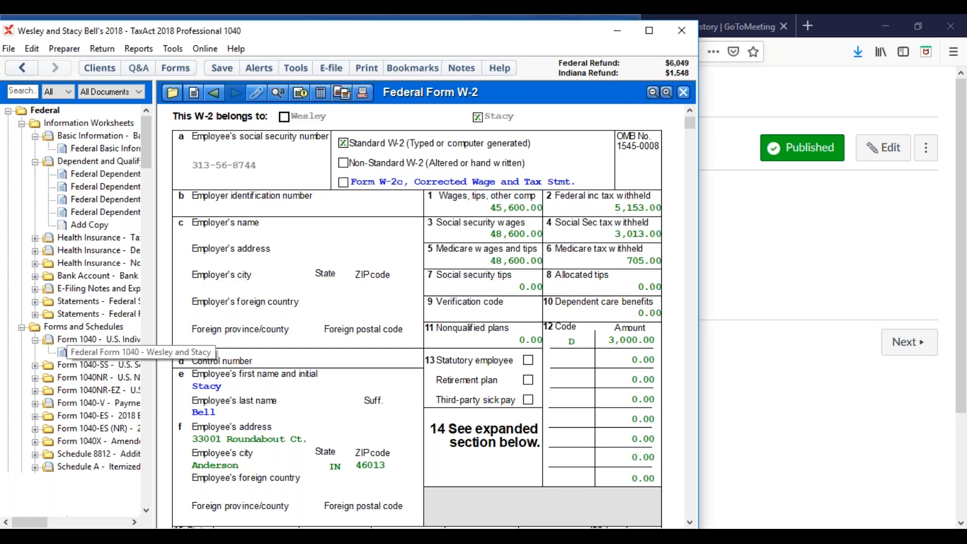
{"action": "double_click", "coordinate": [85, 354]}
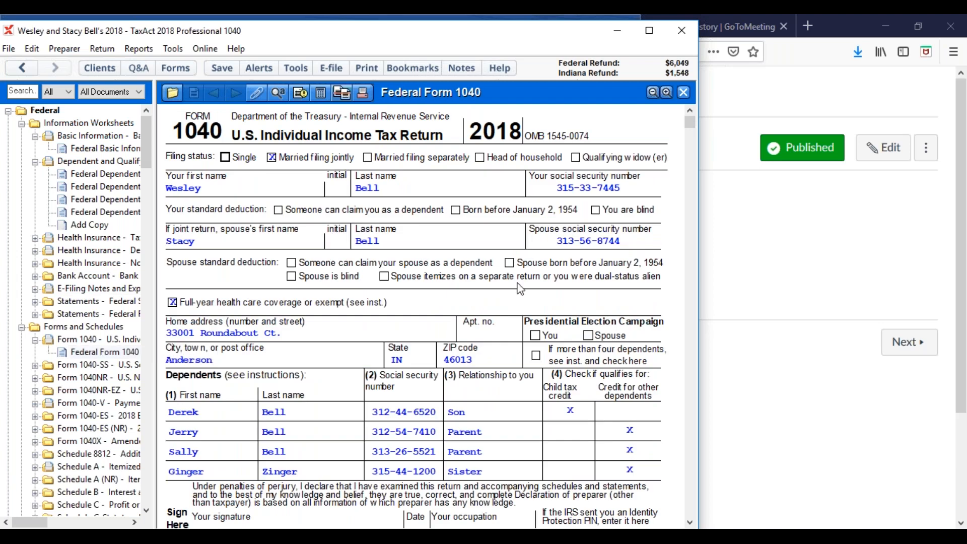
Step: Examine Federal Form 1040 from the dependents table through the income, tax, withholding and refund lines
{"action": "right_click", "coordinate": [691, 146]}
{"action": "left_click", "coordinate": [688, 126]}
{"action": "left_click_drag", "start_coordinate": [687, 125], "coordinate": [685, 198]}
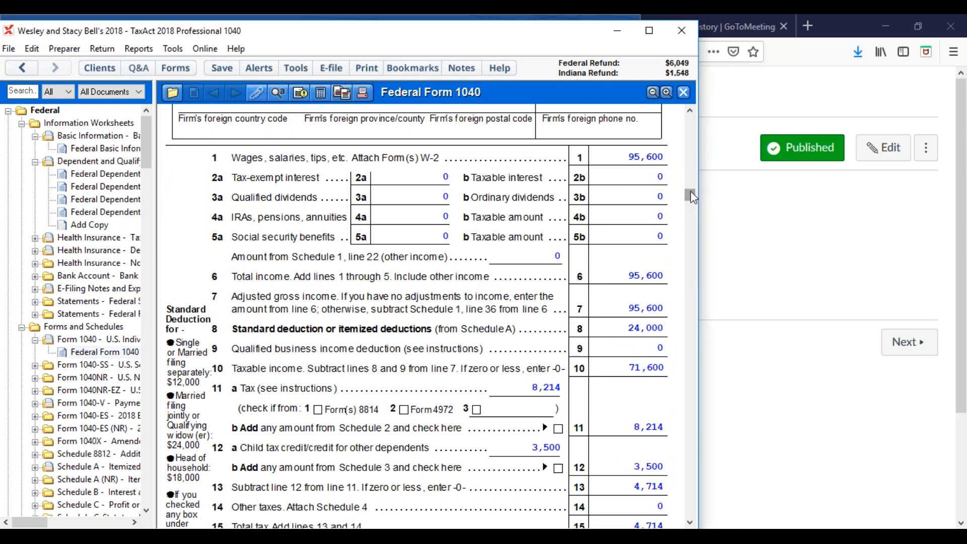
{"action": "left_click_drag", "start_coordinate": [691, 193], "coordinate": [704, 124]}
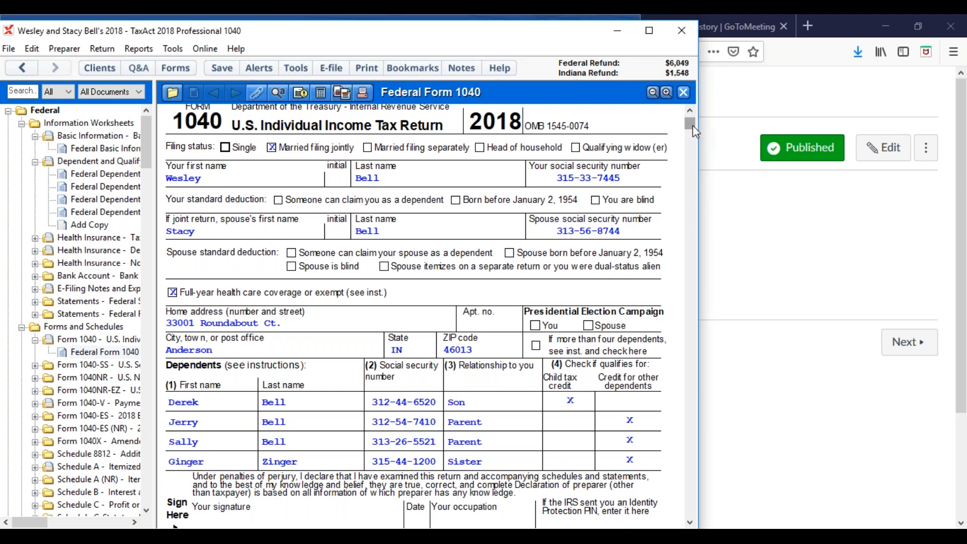
{"action": "scroll", "coordinate": [560, 191], "scroll_direction": "down", "scroll_amount": 6}
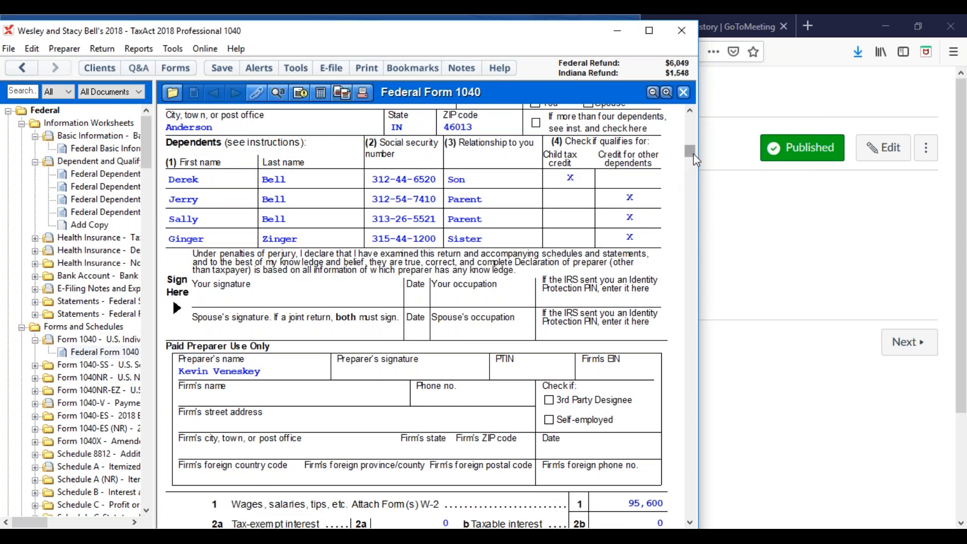
{"action": "left_click_drag", "start_coordinate": [693, 155], "coordinate": [691, 193]}
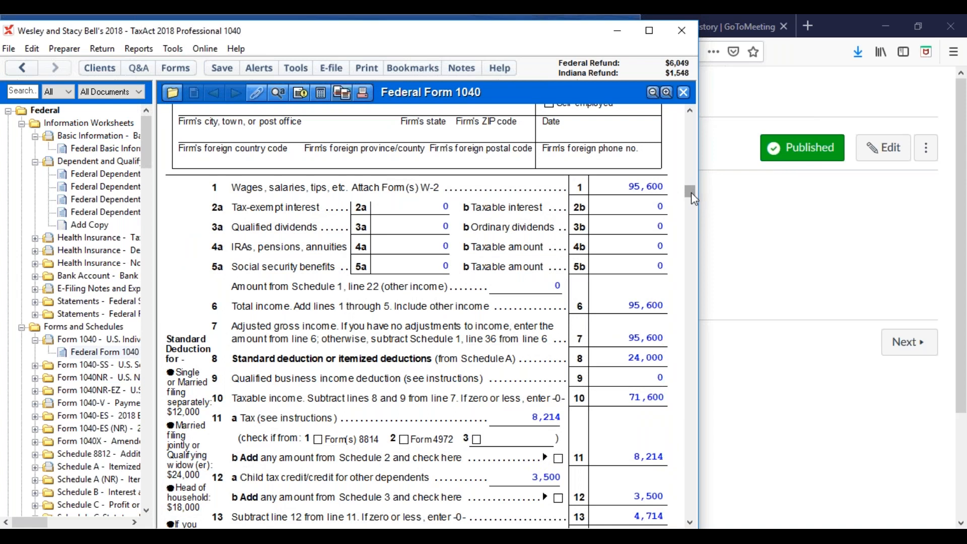
{"action": "left_click_drag", "start_coordinate": [692, 193], "coordinate": [691, 233]}
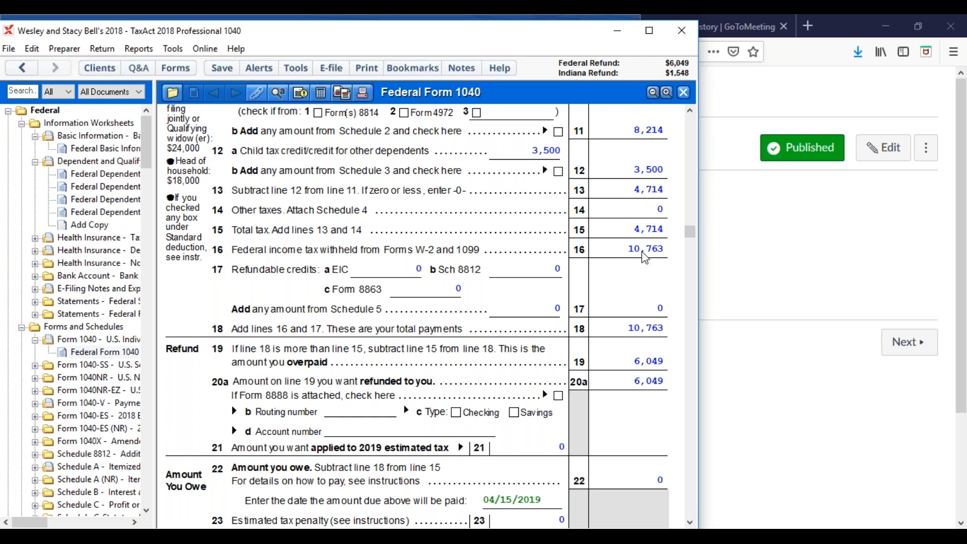
Step: Open the supporting worksheet for the line 12a child tax credit on Form 1040 and examine its Part 1
{"action": "left_click_drag", "start_coordinate": [691, 231], "coordinate": [697, 180]}
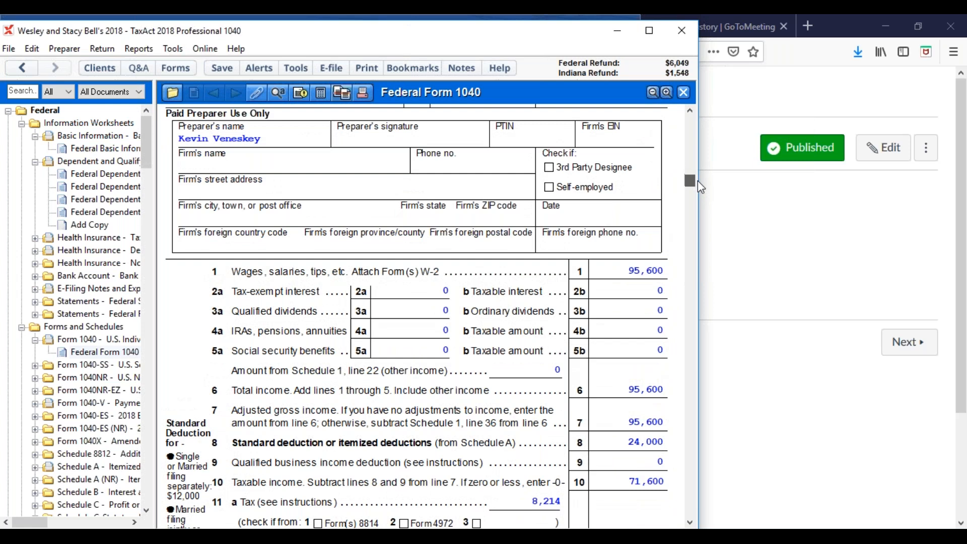
{"action": "scroll", "coordinate": [695, 186], "scroll_direction": "down", "scroll_amount": 3}
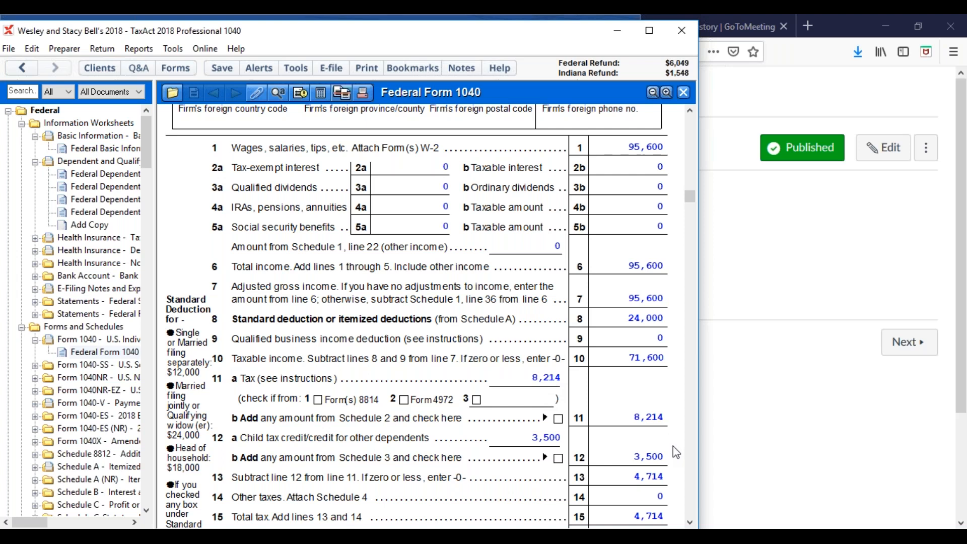
{"action": "scroll", "coordinate": [690, 523], "scroll_direction": "down", "scroll_amount": 5}
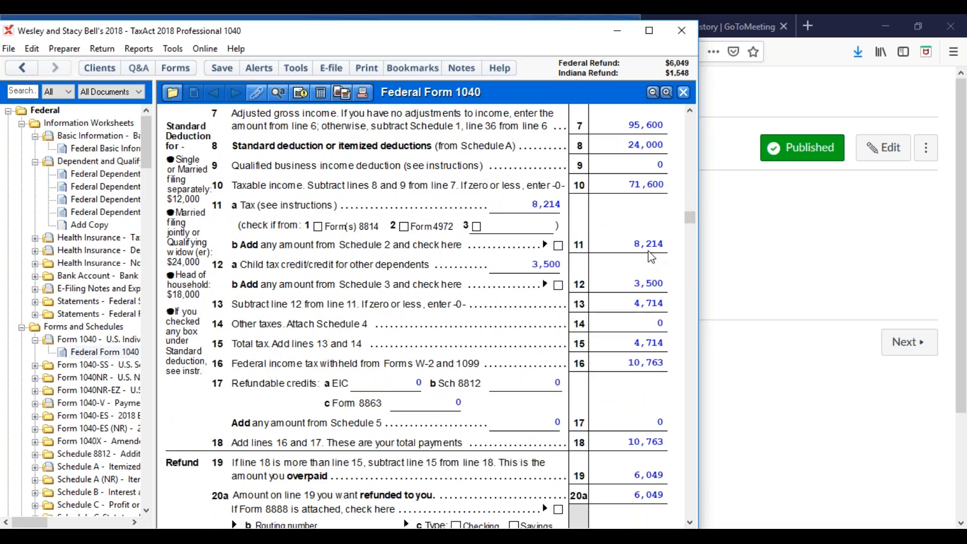
{"action": "left_click", "coordinate": [552, 264]}
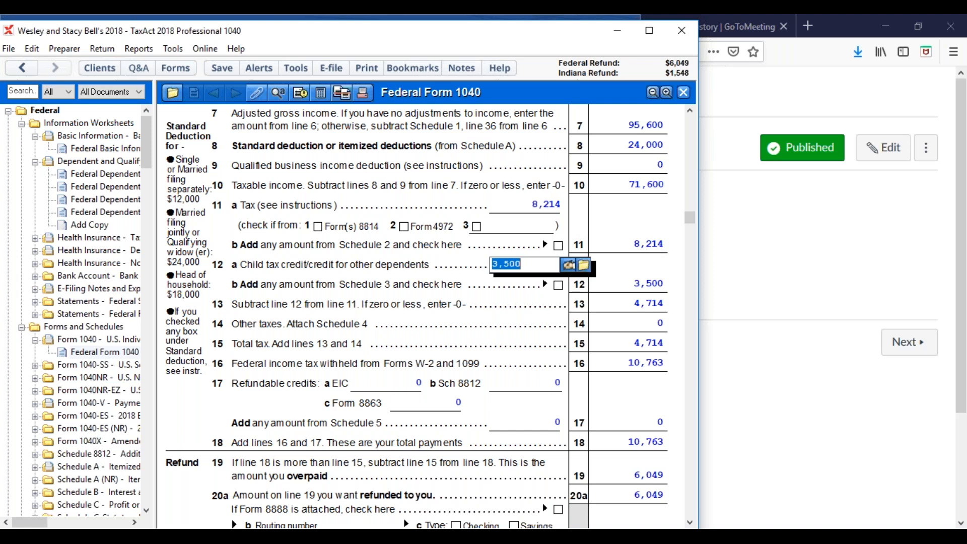
{"action": "left_click", "coordinate": [584, 266]}
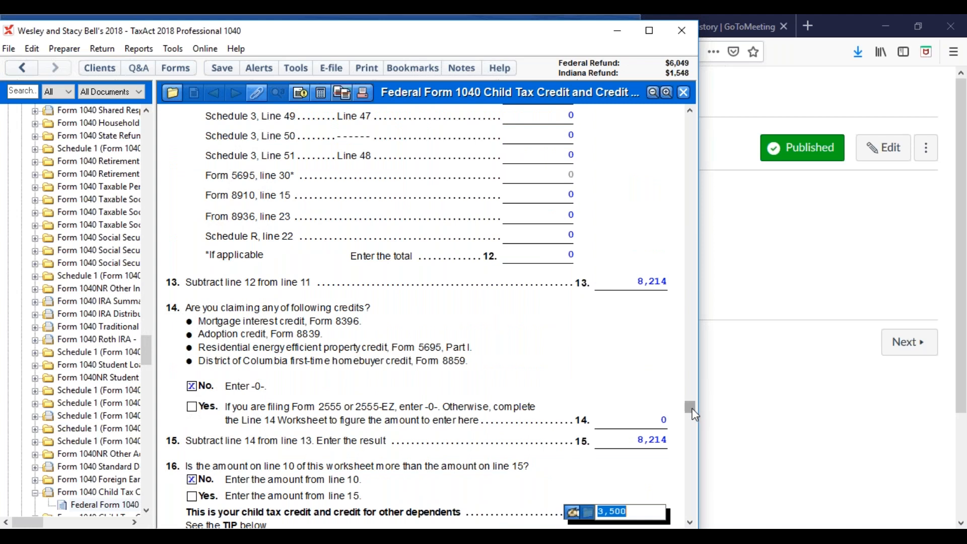
{"action": "left_click_drag", "start_coordinate": [693, 404], "coordinate": [712, 173]}
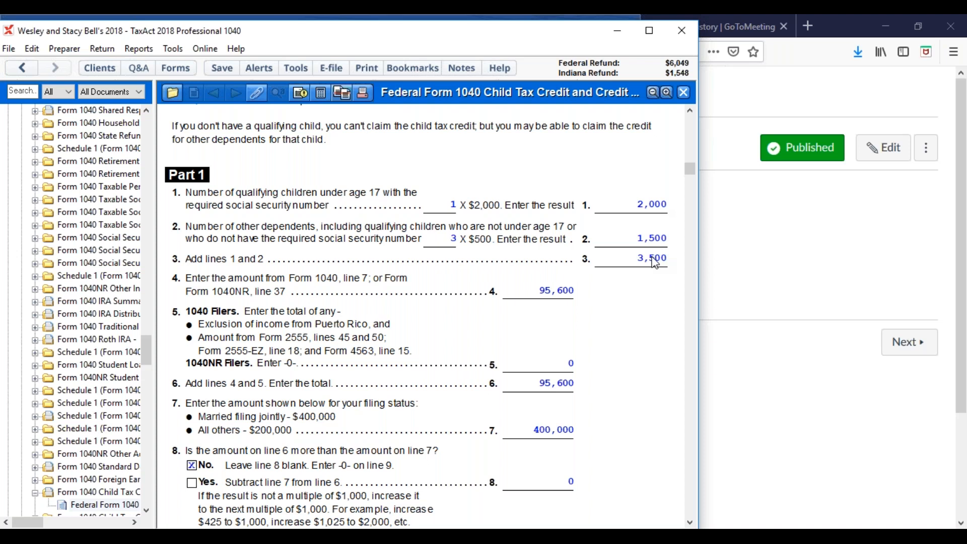
Step: Return to Federal Form 1040 and examine the total tax, payments, refund and amount owed lines
{"action": "left_click", "coordinate": [26, 73]}
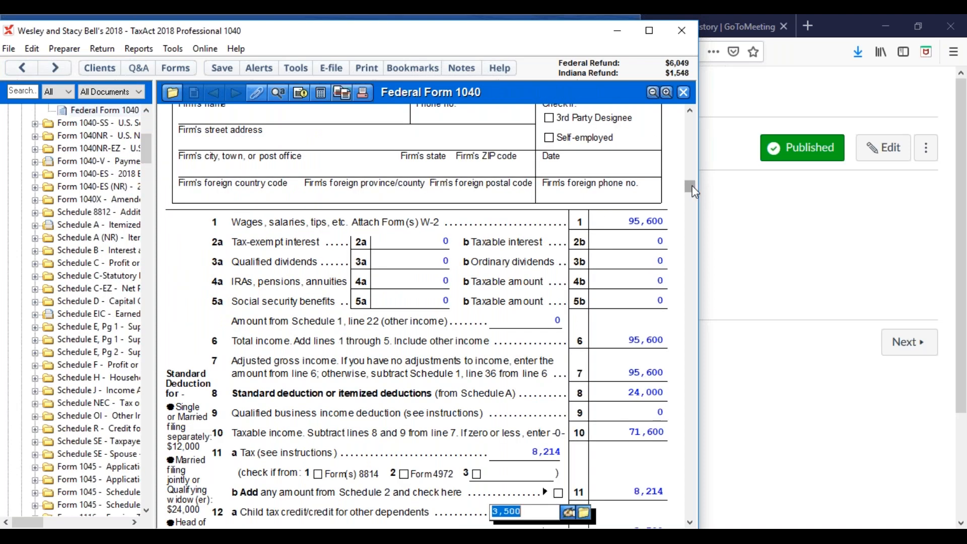
{"action": "right_click", "coordinate": [693, 223]}
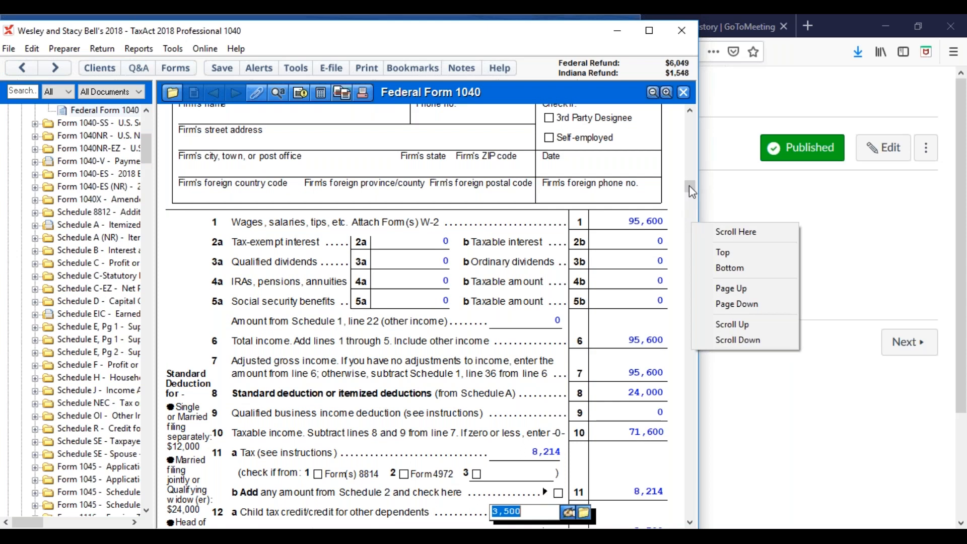
{"action": "left_click", "coordinate": [689, 186]}
{"action": "scroll", "coordinate": [693, 194], "scroll_direction": "down", "scroll_amount": 5}
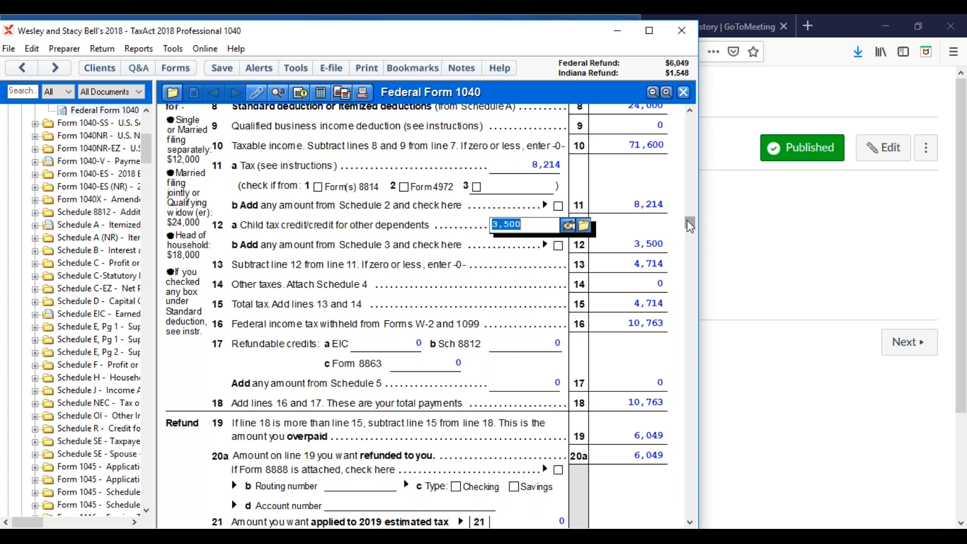
{"action": "left_click_drag", "start_coordinate": [690, 226], "coordinate": [689, 254]}
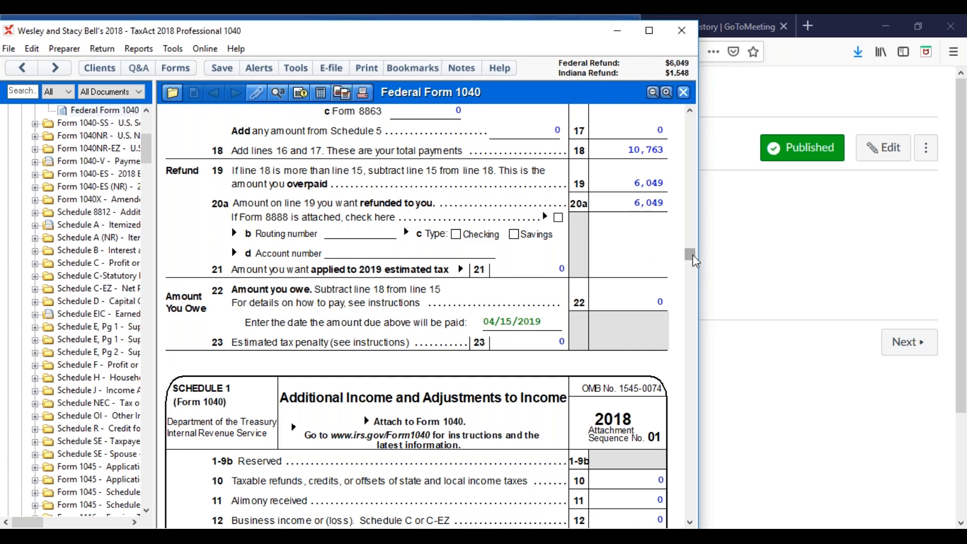
{"action": "scroll", "coordinate": [691, 253], "scroll_direction": "up", "scroll_amount": 3}
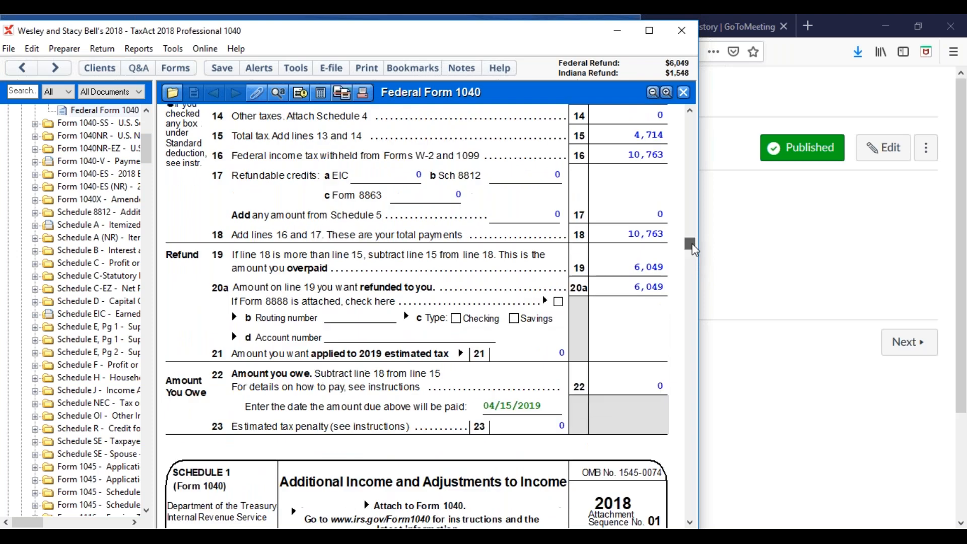
Step: Go back to the dependents table on Federal Form 1040 and select the son's first name
{"action": "mouse_move", "coordinate": [705, 150]}
{"action": "left_mouse_down"}
{"action": "mouse_move", "coordinate": [704, 134]}
{"action": "mouse_move", "coordinate": [702, 146]}
{"action": "left_mouse_up"}
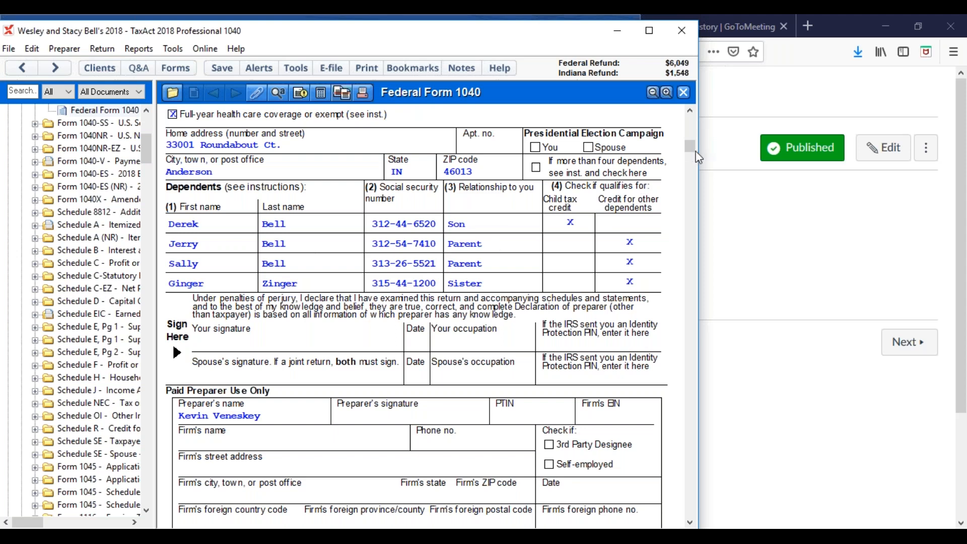
{"action": "left_click_drag", "start_coordinate": [690, 146], "coordinate": [690, 121]}
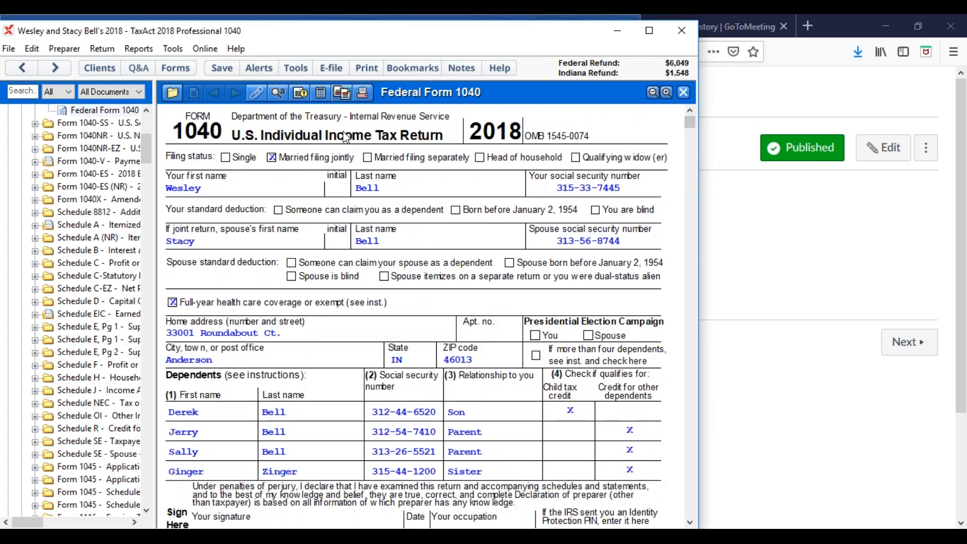
{"action": "left_click", "coordinate": [205, 416]}
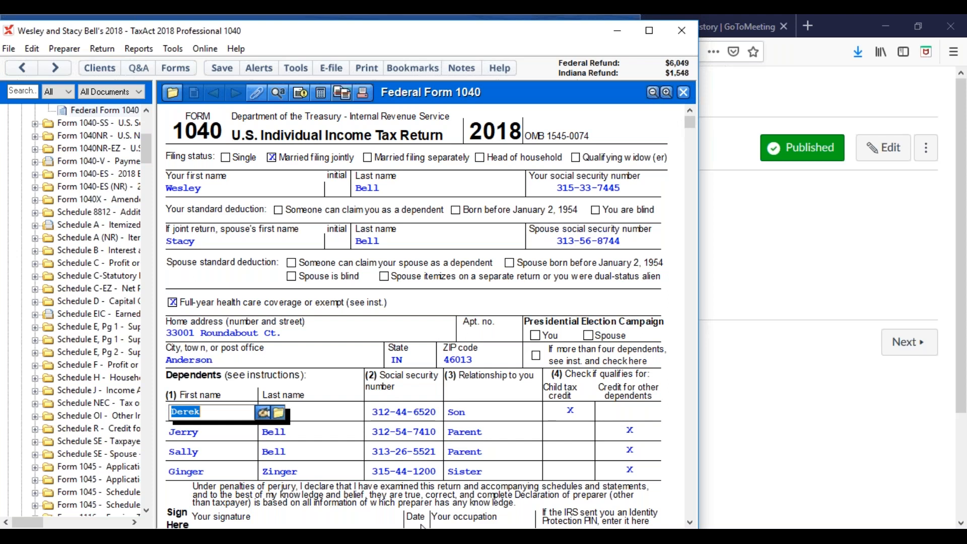
Step: Open Bell in-class Answers in Word from the inclass- Bell folder, then consult the potential dependents in Bell - practice tax return
{"action": "mouse_move", "coordinate": [400, 536]}
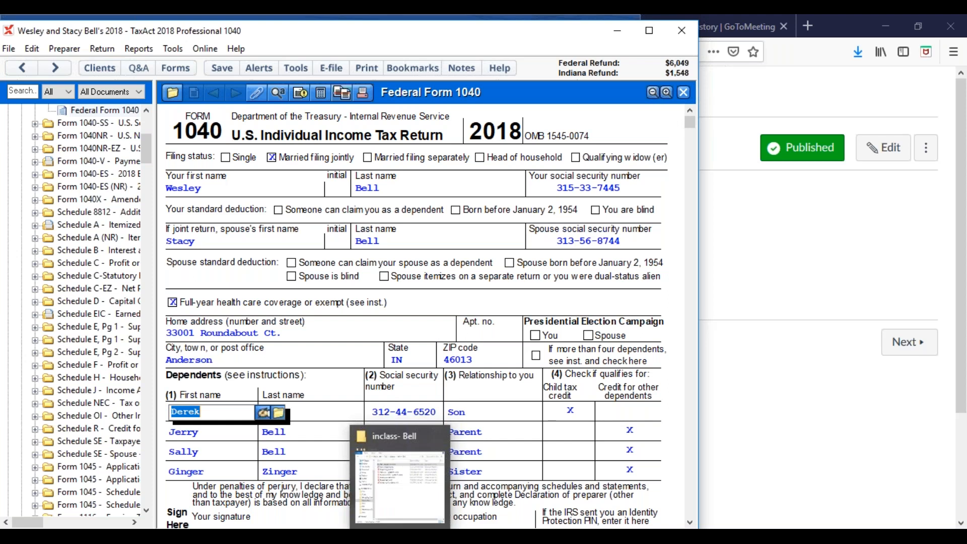
{"action": "left_click", "coordinate": [400, 537]}
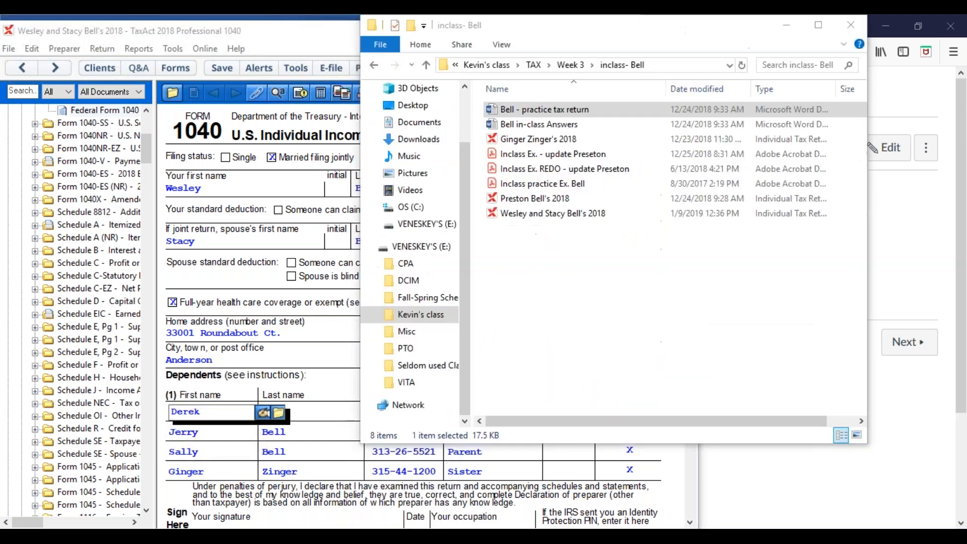
{"action": "left_click", "coordinate": [554, 126]}
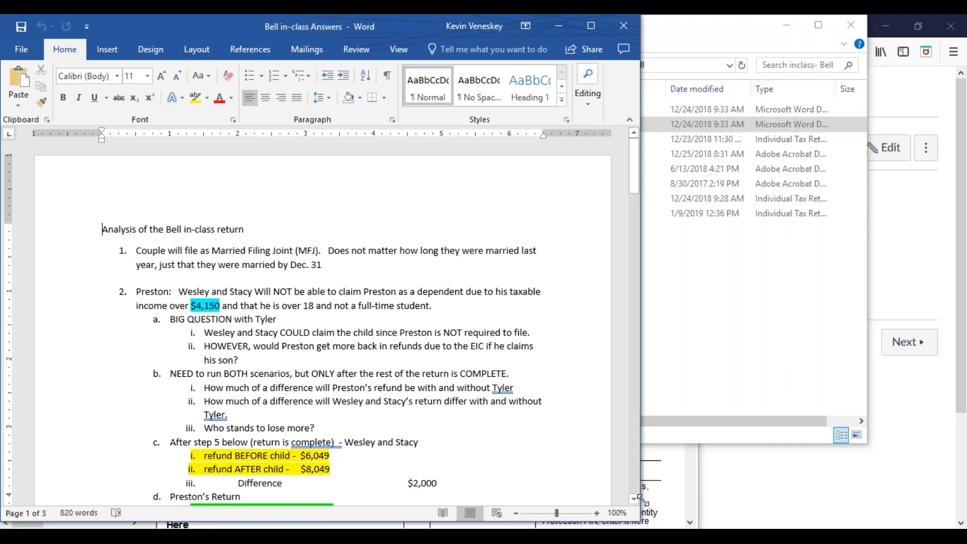
{"action": "left_click_drag", "start_coordinate": [639, 518], "coordinate": [644, 507]}
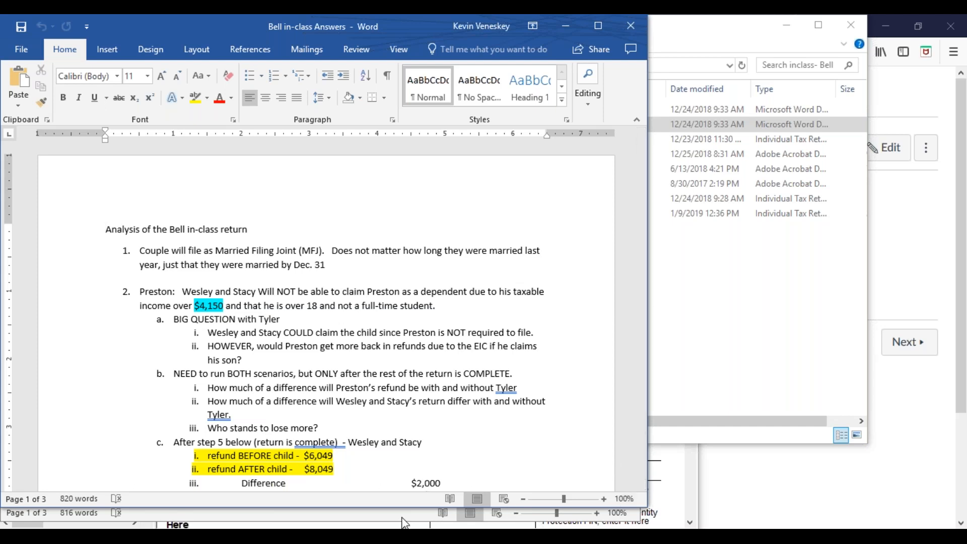
{"action": "key", "text": "alt+Tab"}
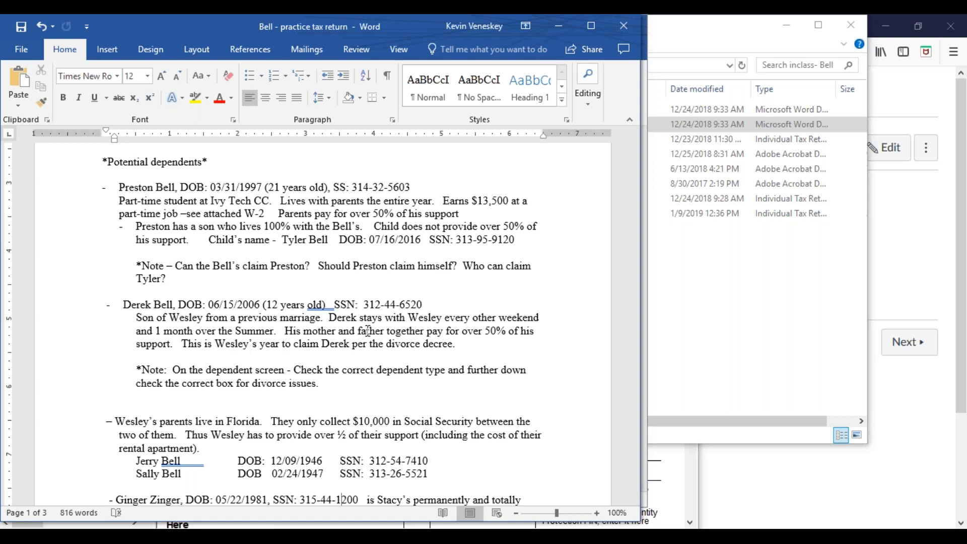
Step: Switch to TaxAct and start opening an existing 2018 client return
{"action": "left_click", "coordinate": [770, 488]}
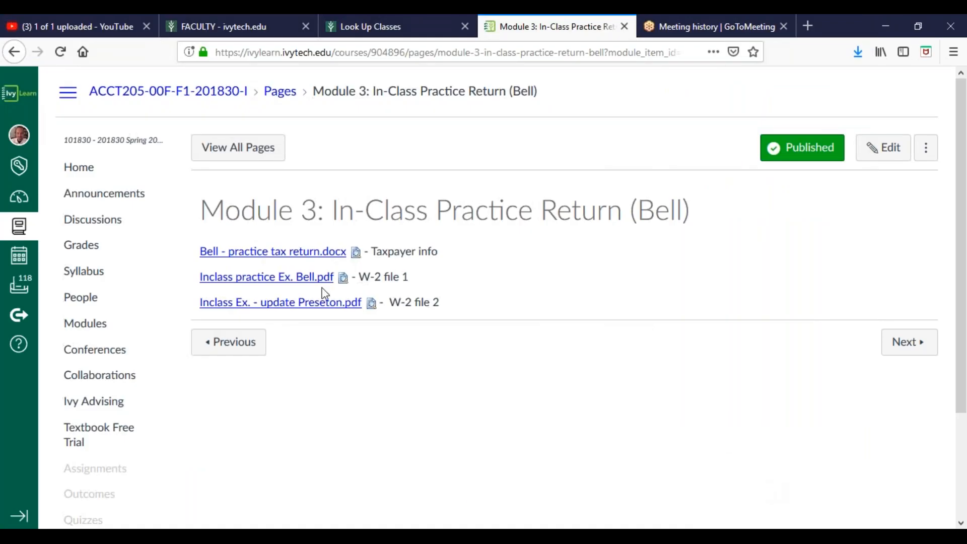
{"action": "left_click", "coordinate": [588, 536]}
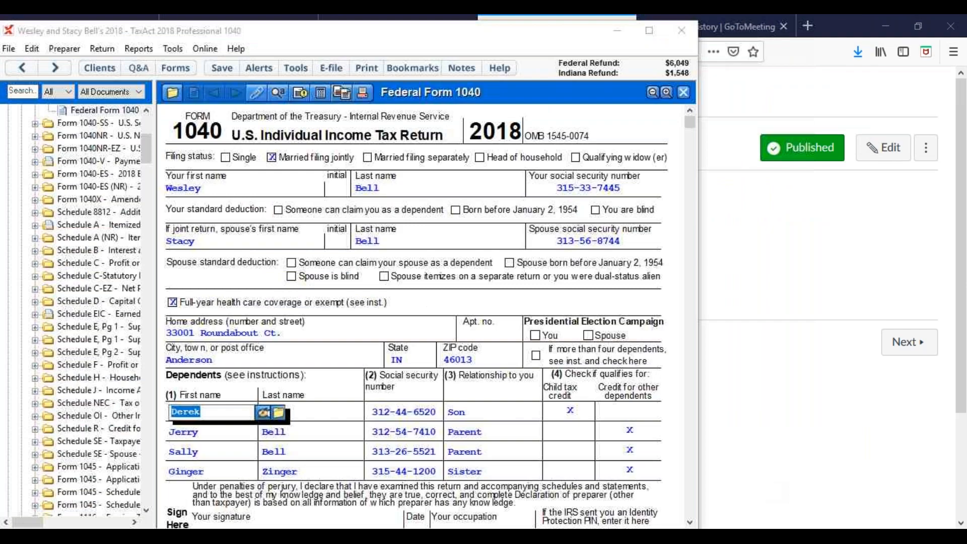
{"action": "left_click", "coordinate": [9, 48]}
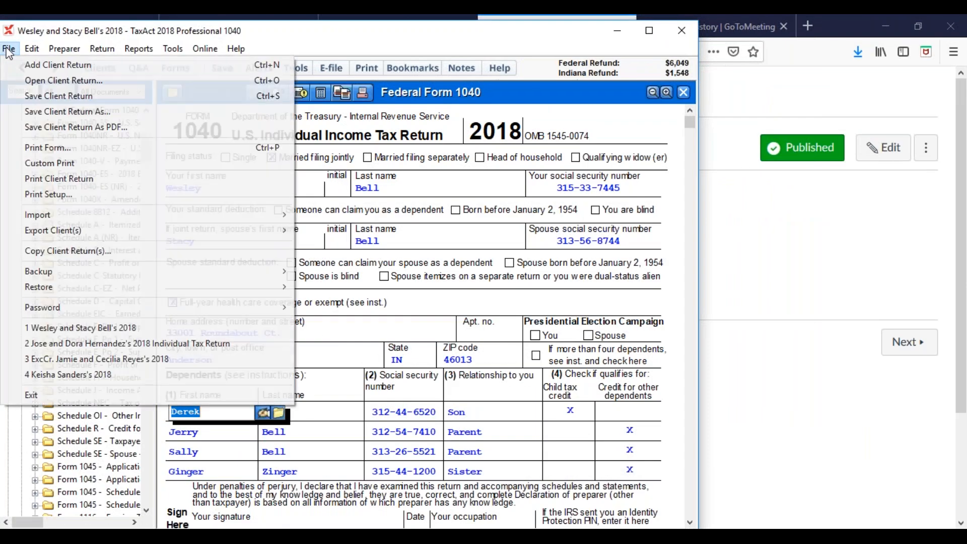
{"action": "left_click", "coordinate": [44, 81]}
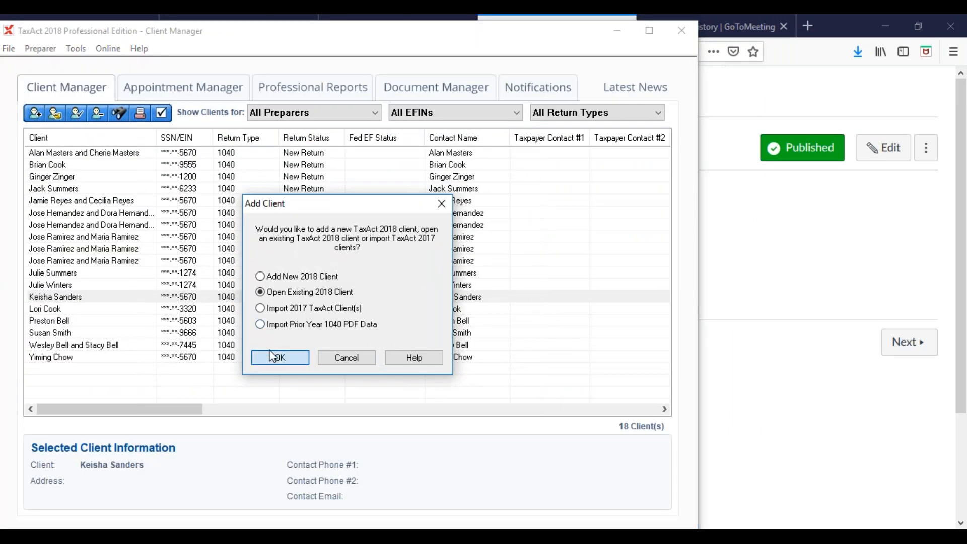
{"action": "left_click", "coordinate": [272, 356]}
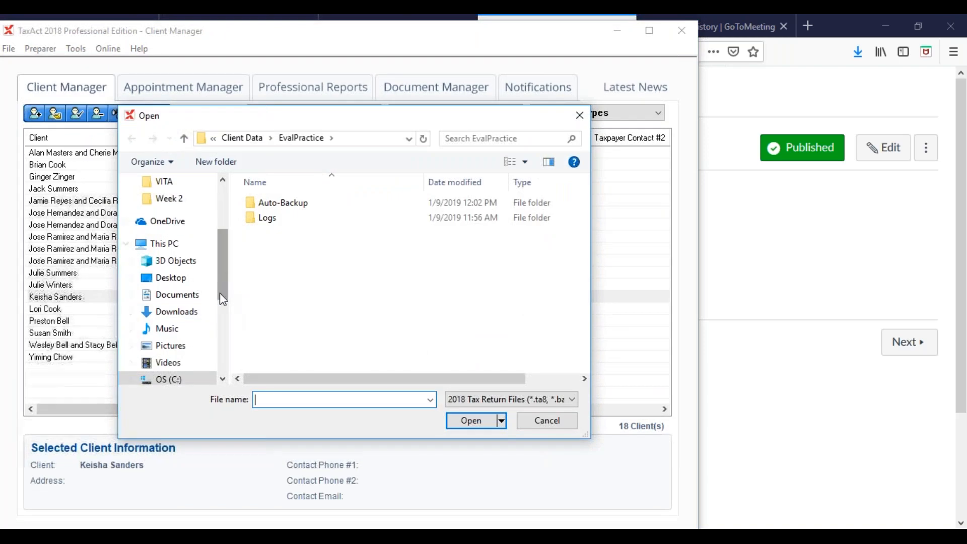
Step: Open the older son's 2018 return from the inclass- Bell folder under TAX, Week 3
{"action": "left_click", "coordinate": [216, 328]}
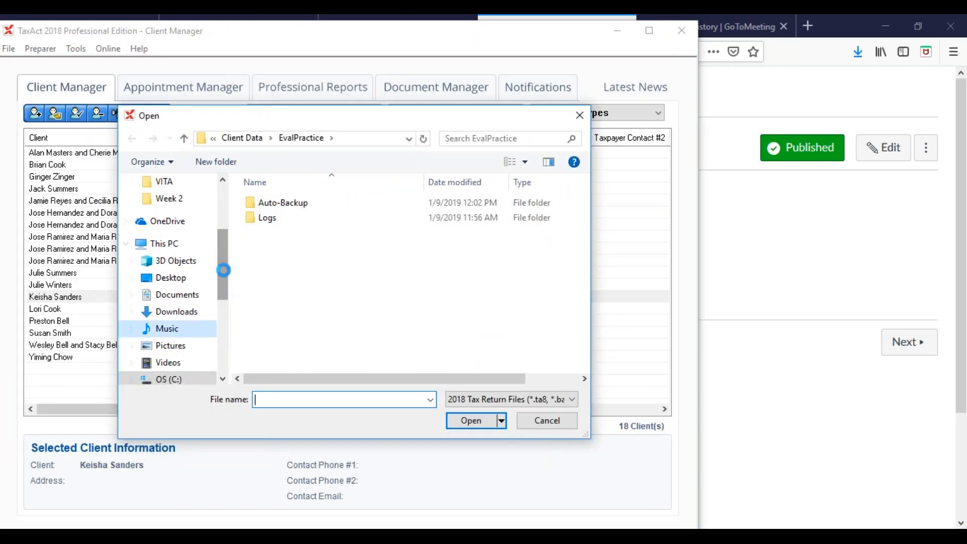
{"action": "scroll", "coordinate": [214, 325], "scroll_direction": "down", "scroll_amount": 3}
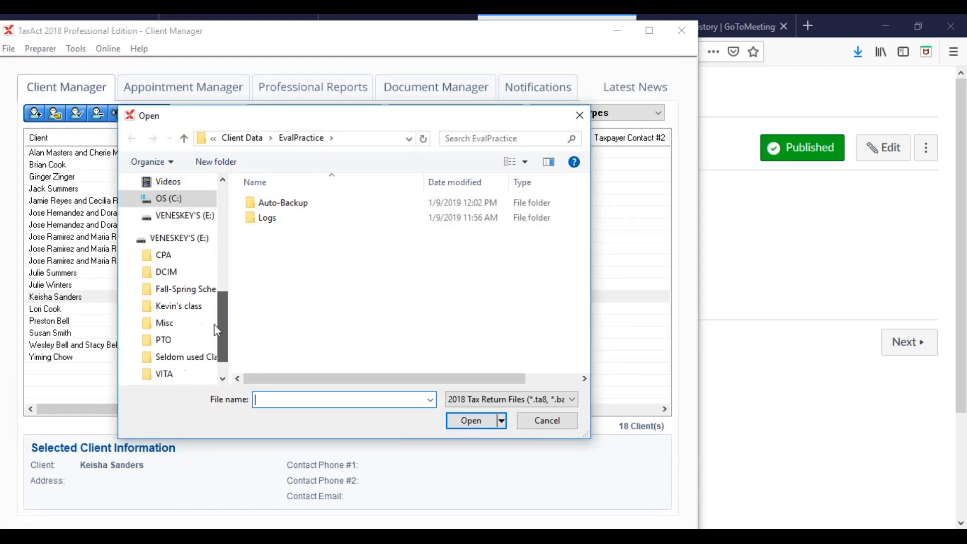
{"action": "left_click", "coordinate": [178, 305]}
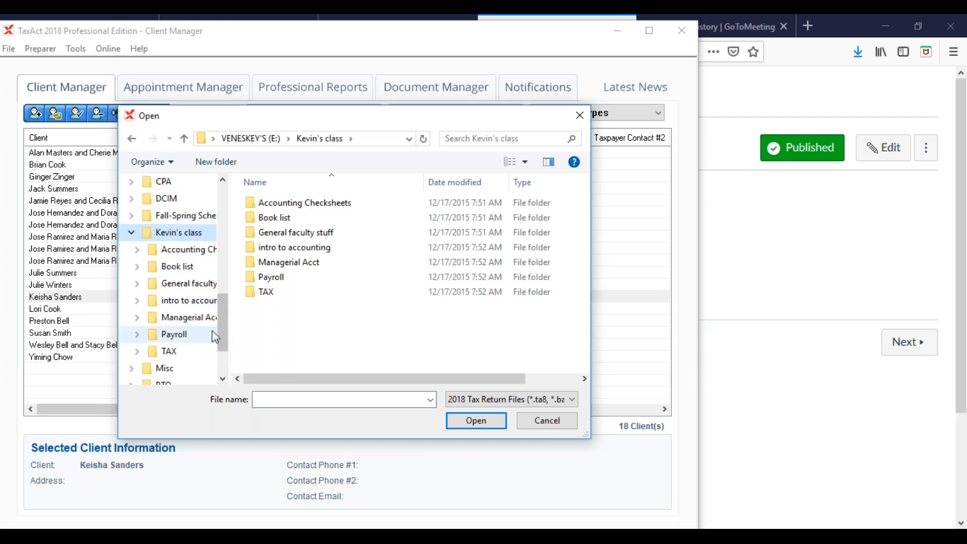
{"action": "double_click", "coordinate": [273, 299]}
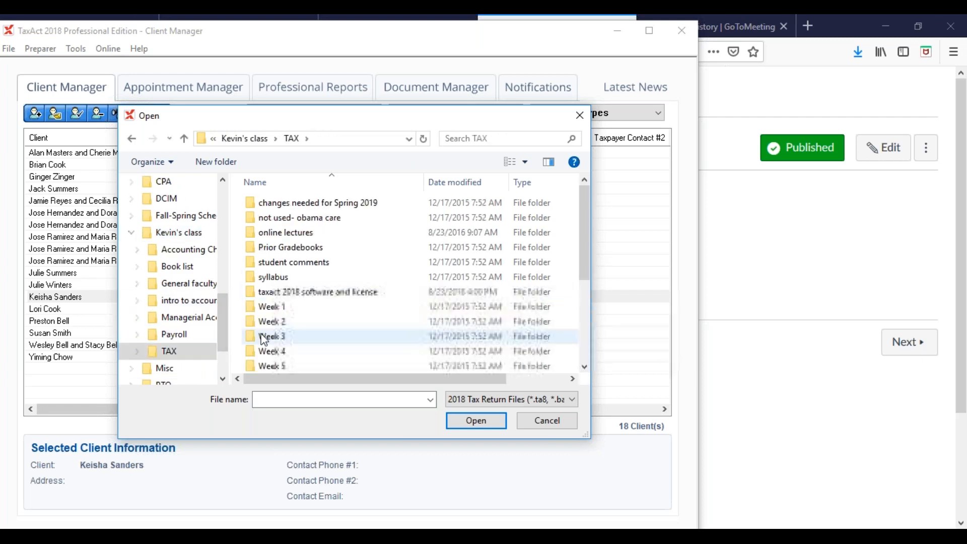
{"action": "double_click", "coordinate": [265, 339]}
{"action": "double_click", "coordinate": [277, 218]}
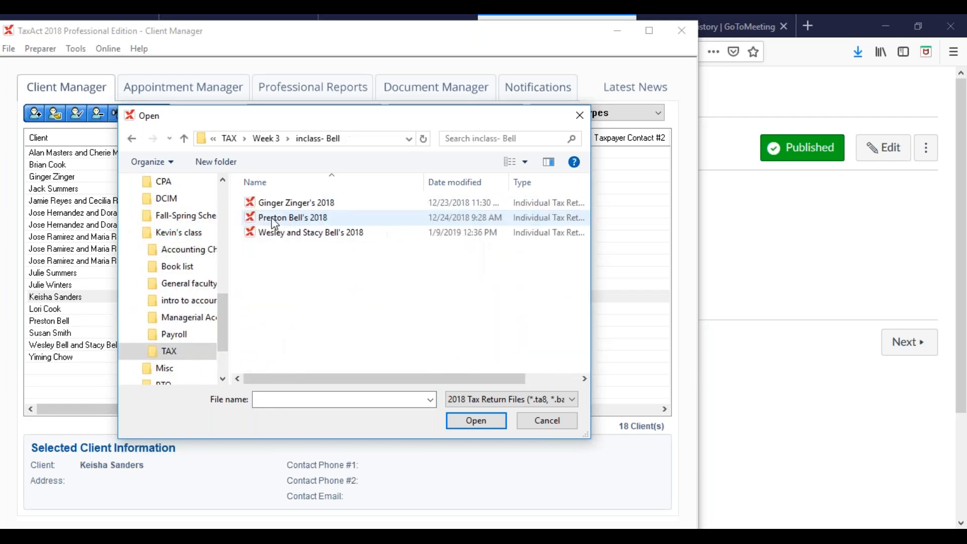
{"action": "double_click", "coordinate": [278, 218]}
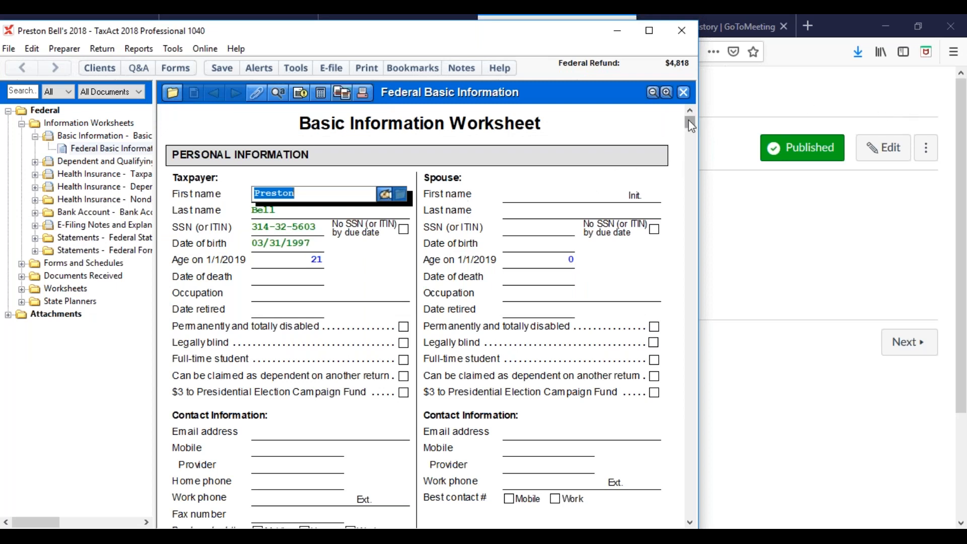
Step: Examine the filing status, dependent and health care information in the Basic Information Worksheet
{"action": "left_click_drag", "start_coordinate": [688, 123], "coordinate": [689, 272]}
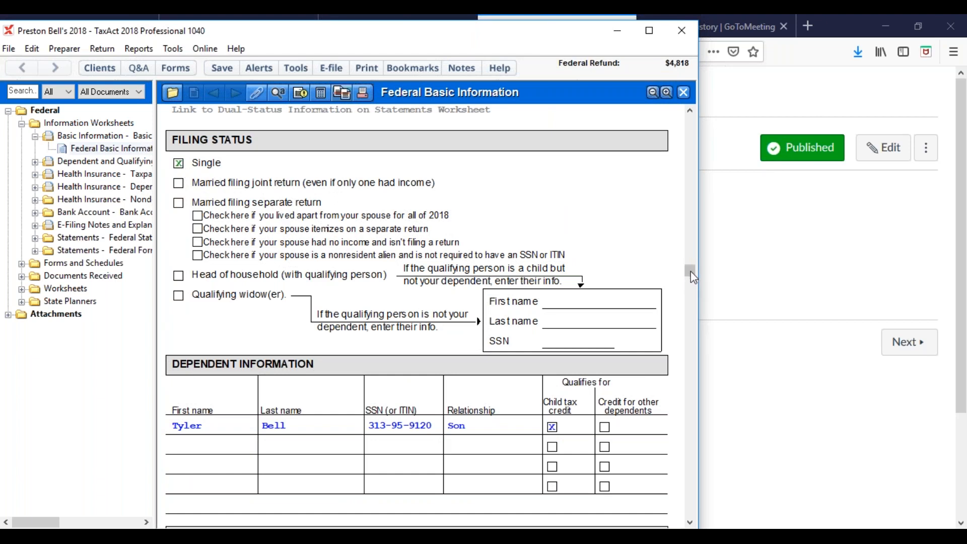
{"action": "left_click_drag", "start_coordinate": [692, 274], "coordinate": [690, 299]}
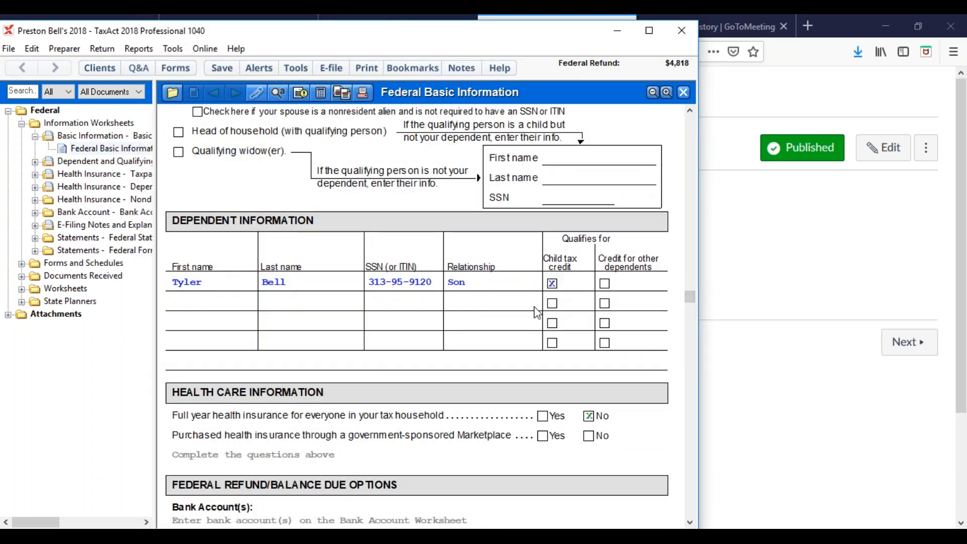
{"action": "left_click_drag", "start_coordinate": [694, 299], "coordinate": [690, 317]}
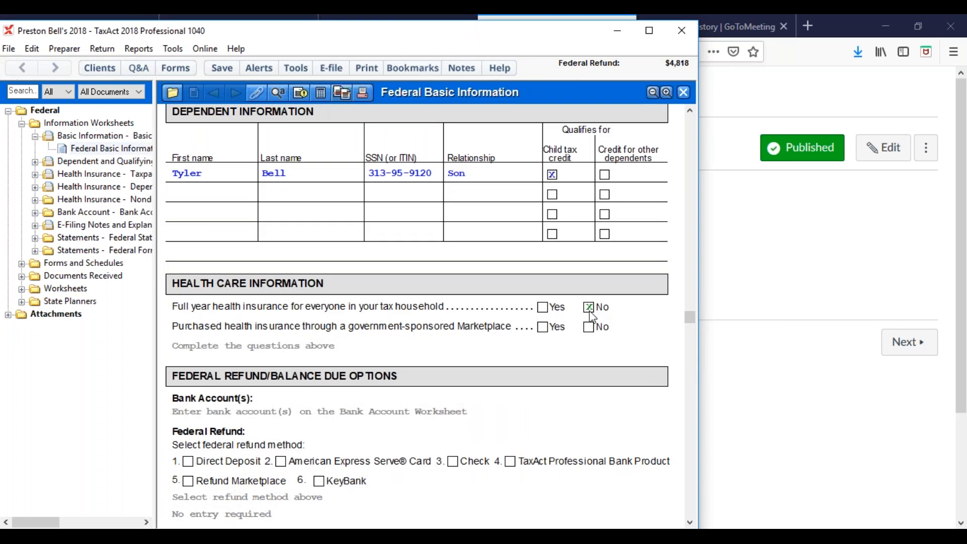
Step: Open the taxpayer's Health Insurance Worksheet, then consult the family's health insurance notes in Bell - practice tax return in Word
{"action": "double_click", "coordinate": [83, 176]}
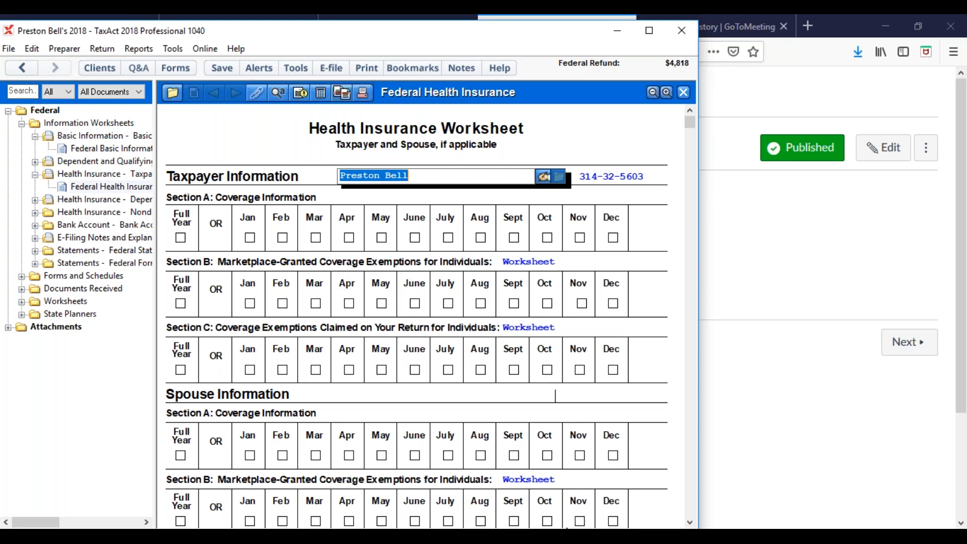
{"action": "left_click", "coordinate": [757, 502]}
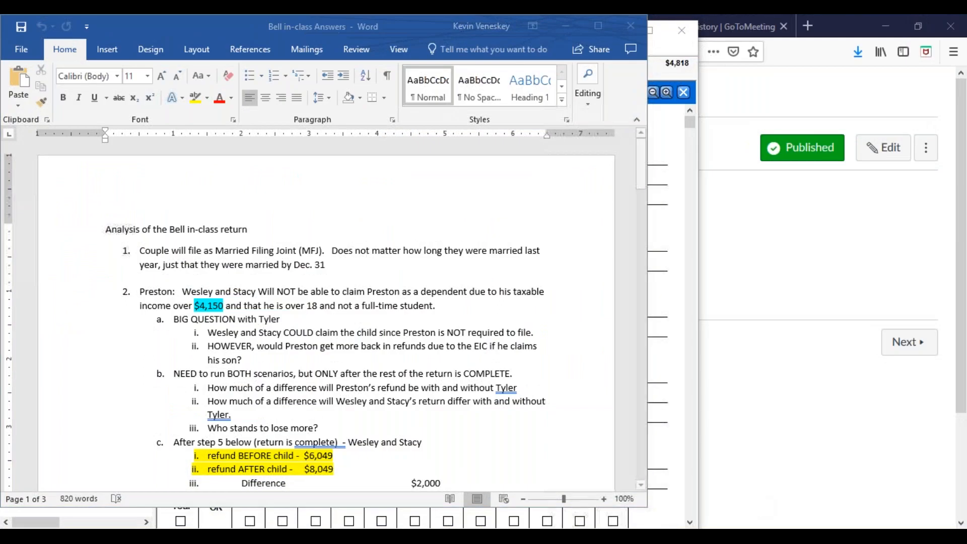
{"action": "left_click", "coordinate": [662, 491]}
{"action": "left_click_drag", "start_coordinate": [633, 222], "coordinate": [631, 269]}
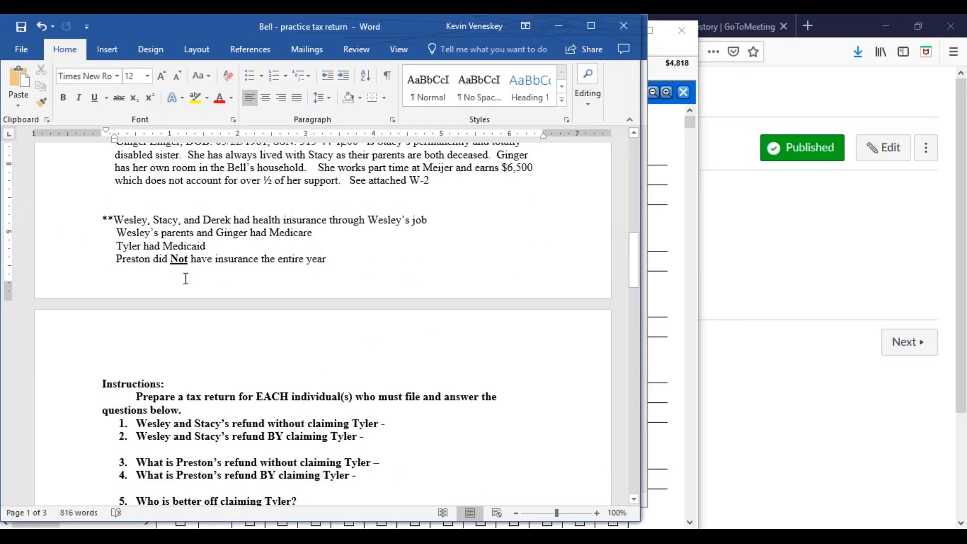
{"action": "left_click", "coordinate": [804, 372]}
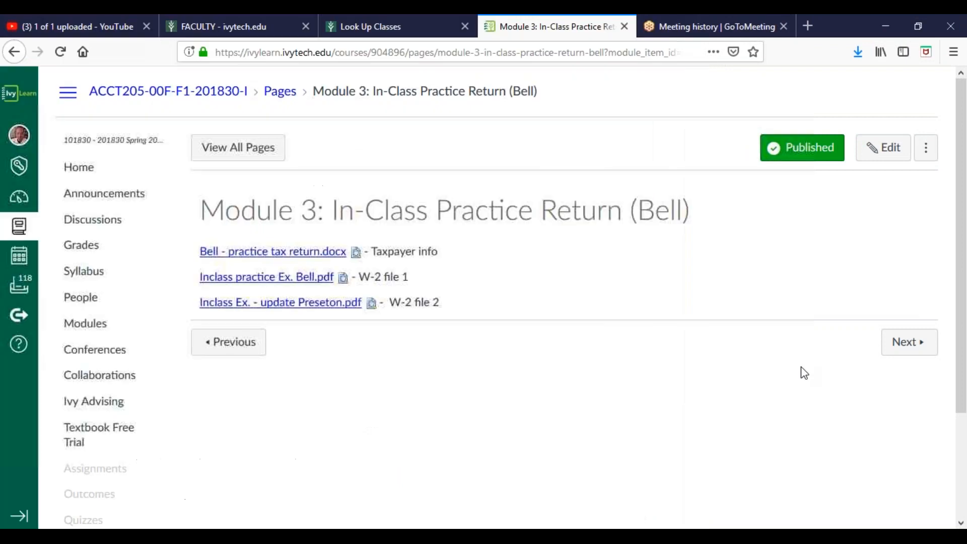
Step: Return to TaxAct and mark October, November and December as covered in the taxpayer's Section A coverage information
{"action": "left_click", "coordinate": [649, 535]}
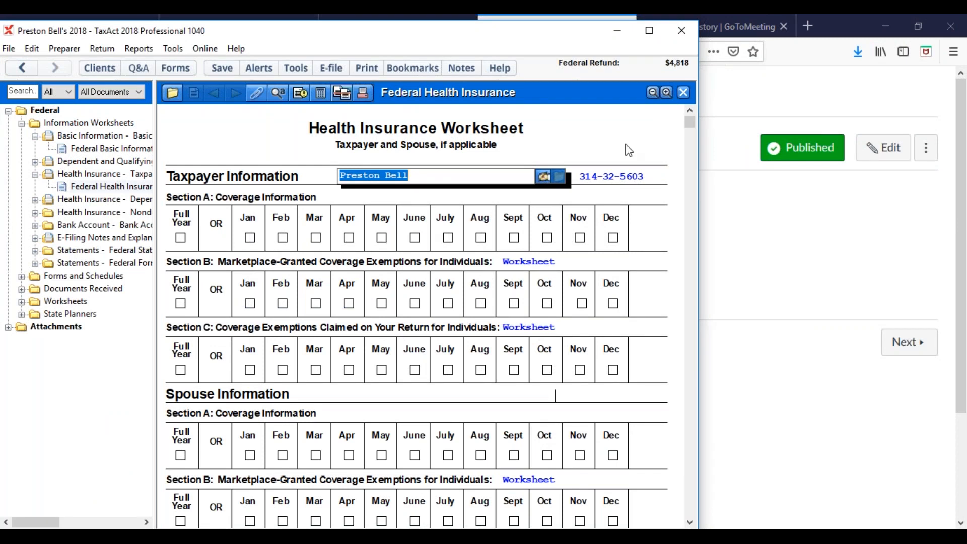
{"action": "left_click", "coordinate": [547, 237]}
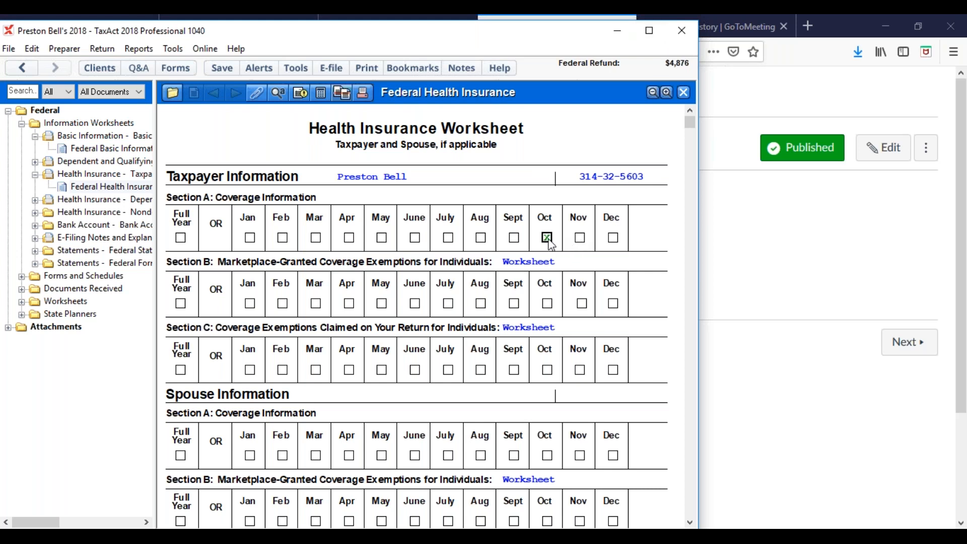
{"action": "left_click", "coordinate": [581, 239]}
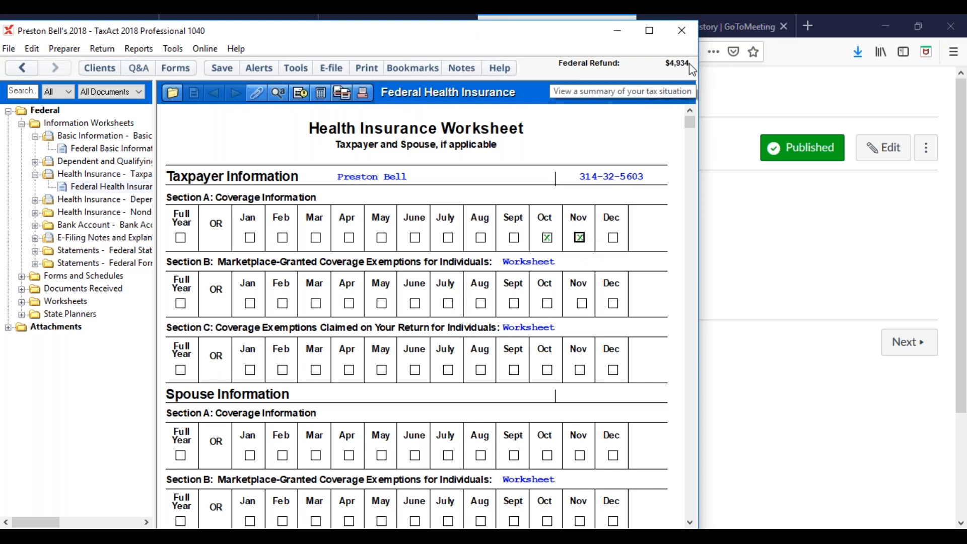
{"action": "left_click", "coordinate": [614, 239]}
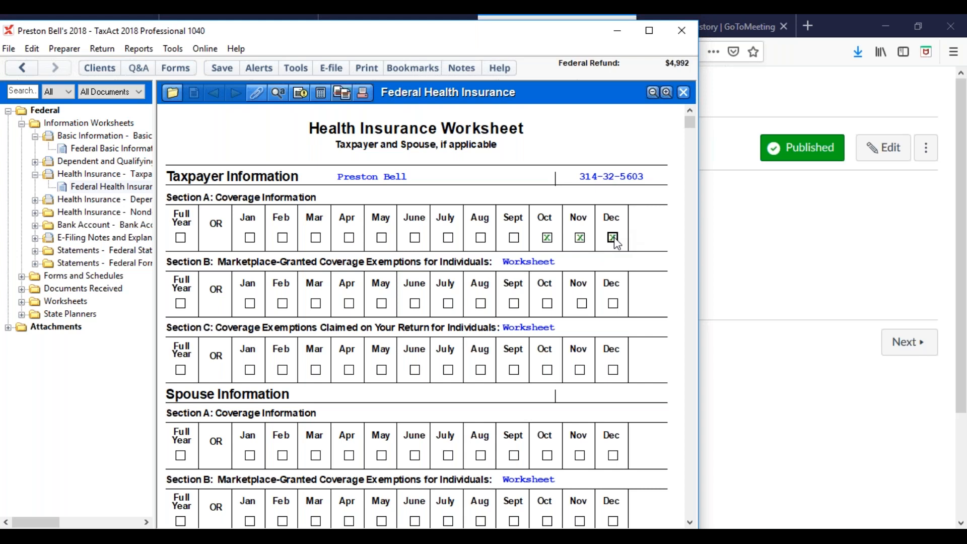
Step: Clear the December, November and October coverage marks in the taxpayer's Section A
{"action": "left_click", "coordinate": [613, 242]}
{"action": "left_click", "coordinate": [580, 240]}
{"action": "left_click", "coordinate": [548, 241]}
Step: Open the dependent's Health Insurance Worksheet, try clearing full-year coverage in Section A, and mark it again
{"action": "double_click", "coordinate": [77, 202]}
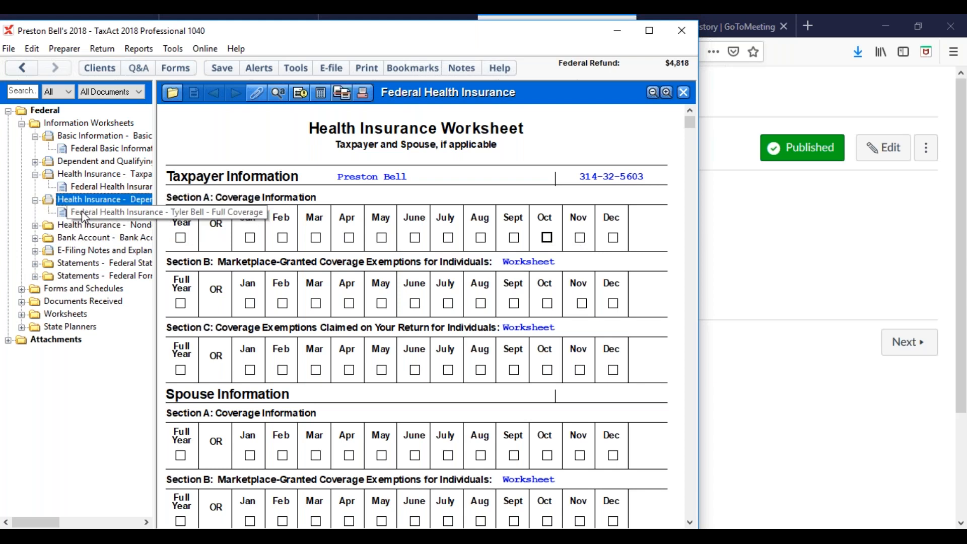
{"action": "double_click", "coordinate": [78, 212]}
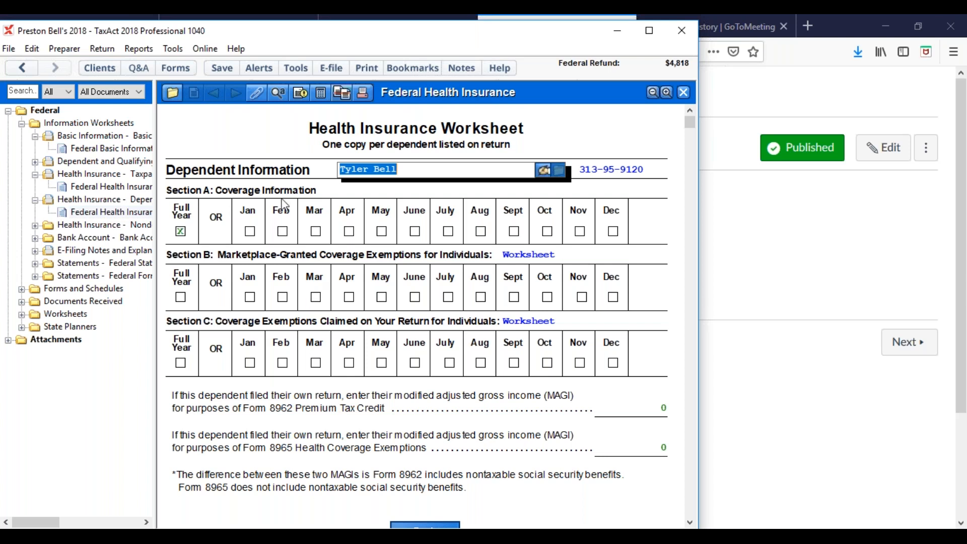
{"action": "left_click", "coordinate": [184, 235]}
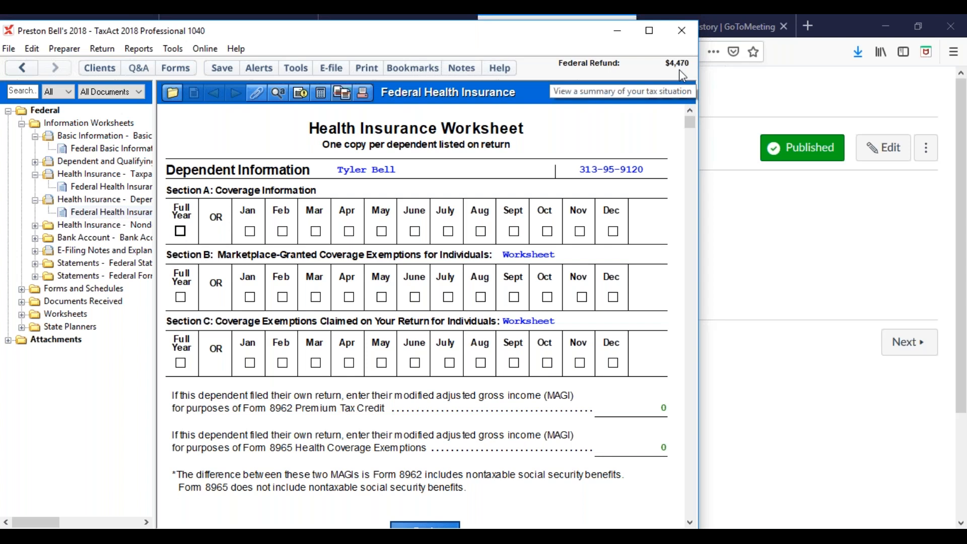
{"action": "left_click", "coordinate": [184, 235]}
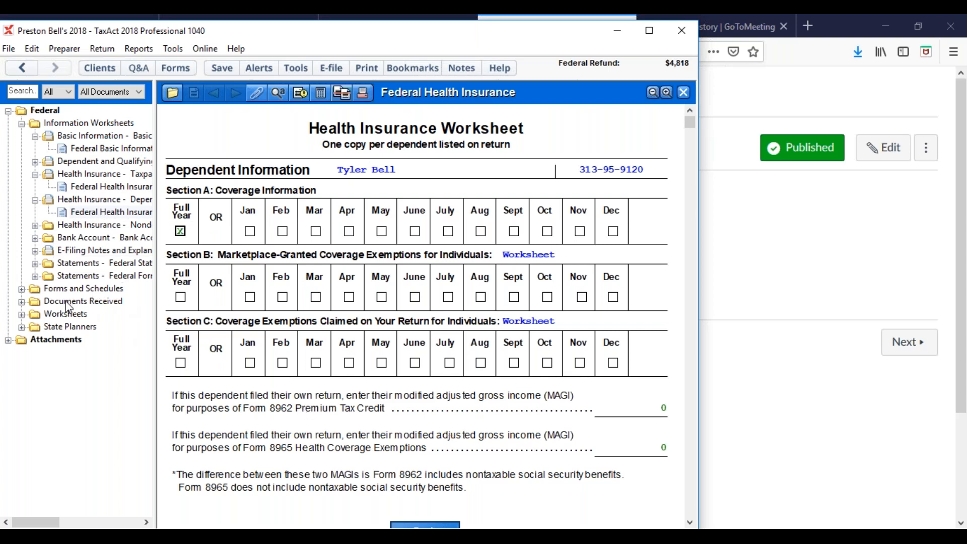
Step: Open Federal Form 1040 from Forms and Schedules and examine the tax, credits, payments and refund lines
{"action": "double_click", "coordinate": [56, 288]}
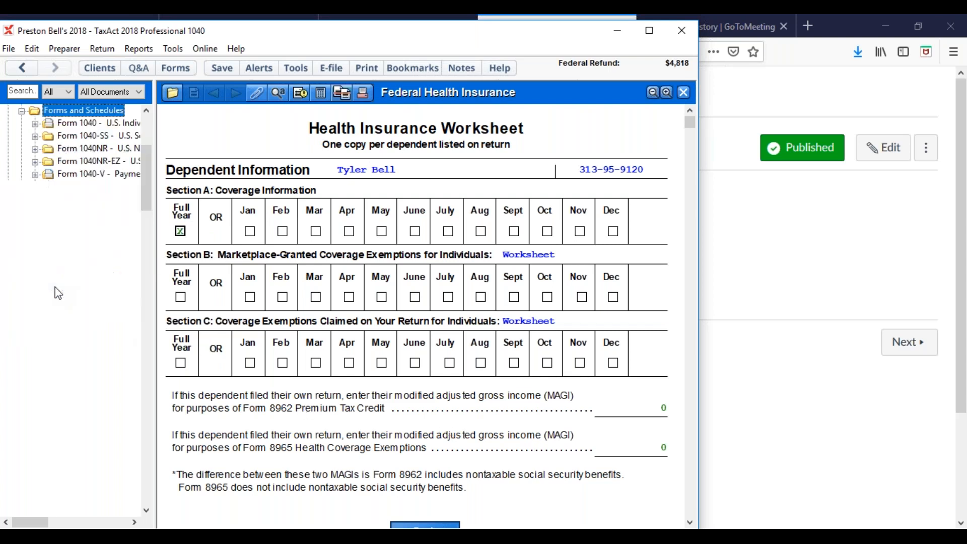
{"action": "double_click", "coordinate": [79, 123]}
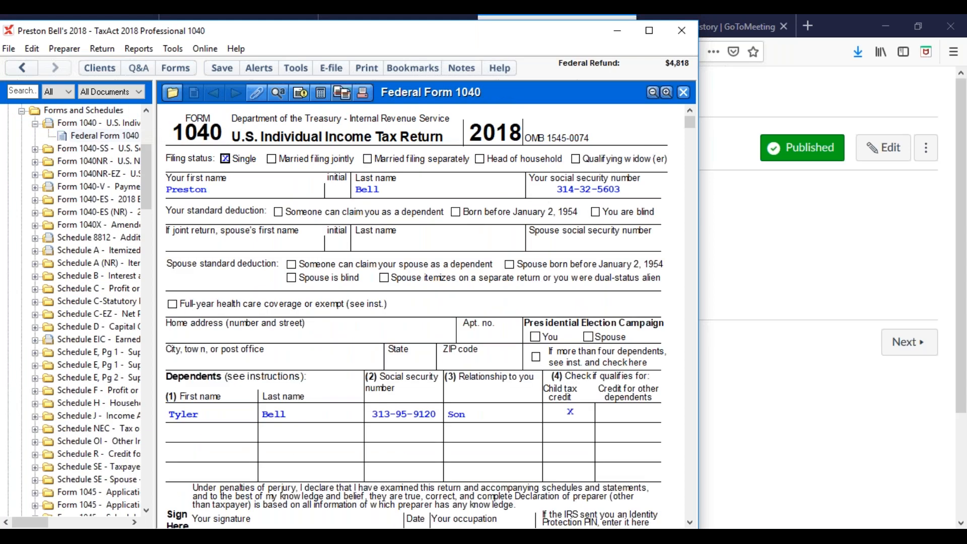
{"action": "right_click", "coordinate": [689, 140]}
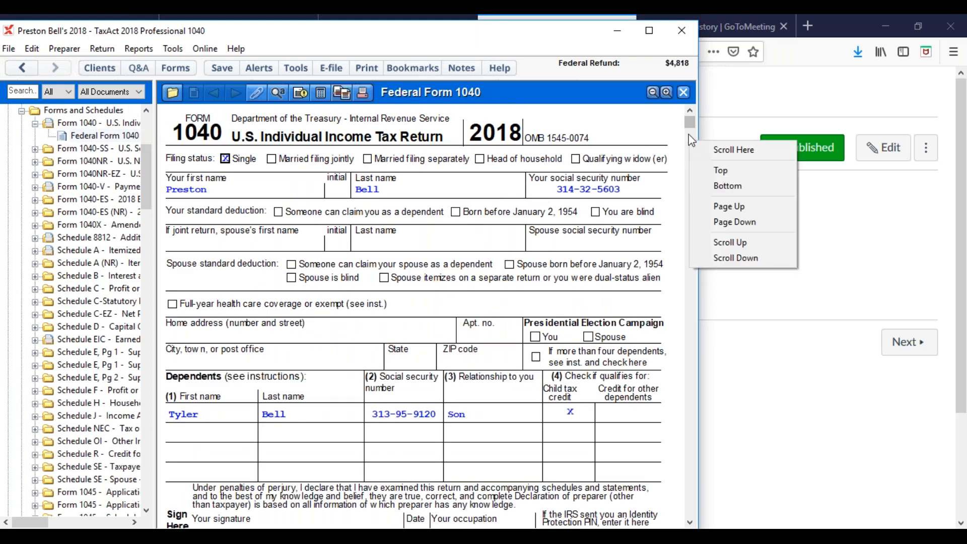
{"action": "left_click", "coordinate": [688, 124]}
{"action": "scroll", "coordinate": [685, 135], "scroll_direction": "down", "scroll_amount": 1}
{"action": "left_click_drag", "start_coordinate": [688, 126], "coordinate": [680, 225]}
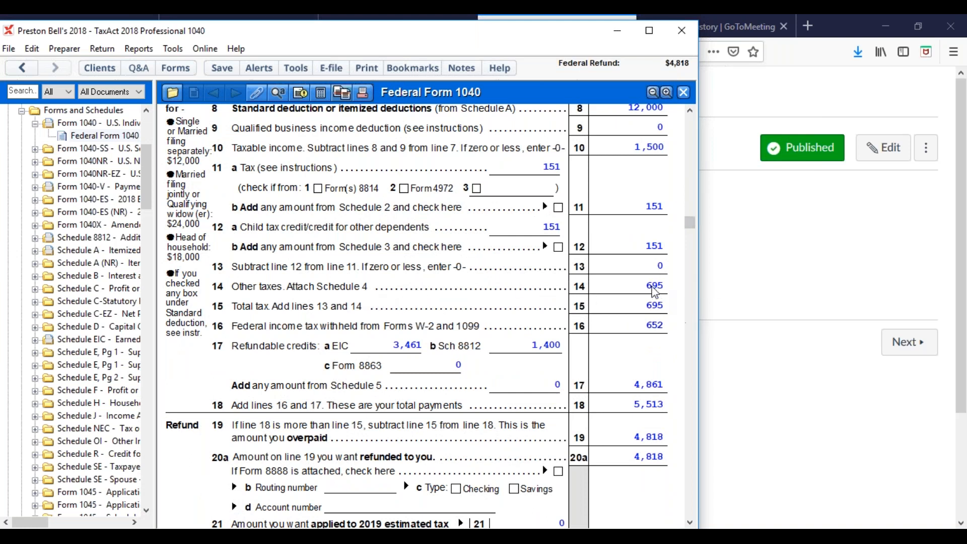
Step: Inspect the line 14 other taxes, line 11 tax and line 12a child tax credit amounts on Form 1040
{"action": "left_click", "coordinate": [652, 286]}
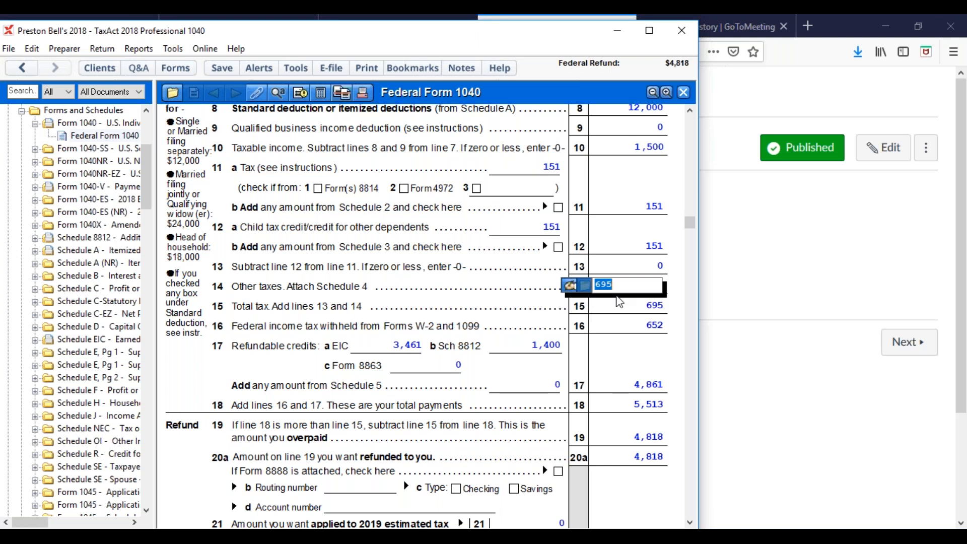
{"action": "left_click", "coordinate": [607, 206]}
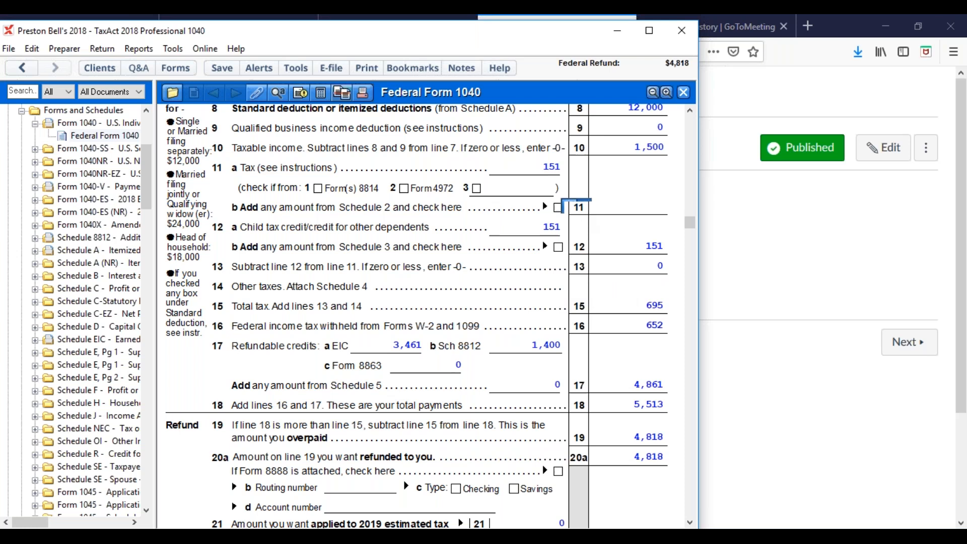
{"action": "left_click", "coordinate": [548, 229]}
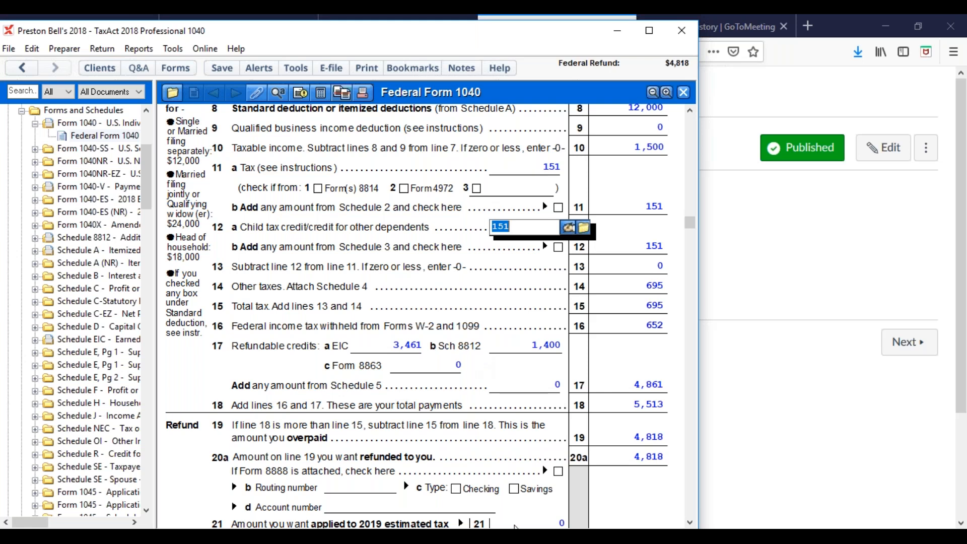
Step: Switch to Bell in-class Answers in Word and place the cursor in item b about running both scenarios
{"action": "left_click", "coordinate": [514, 535]}
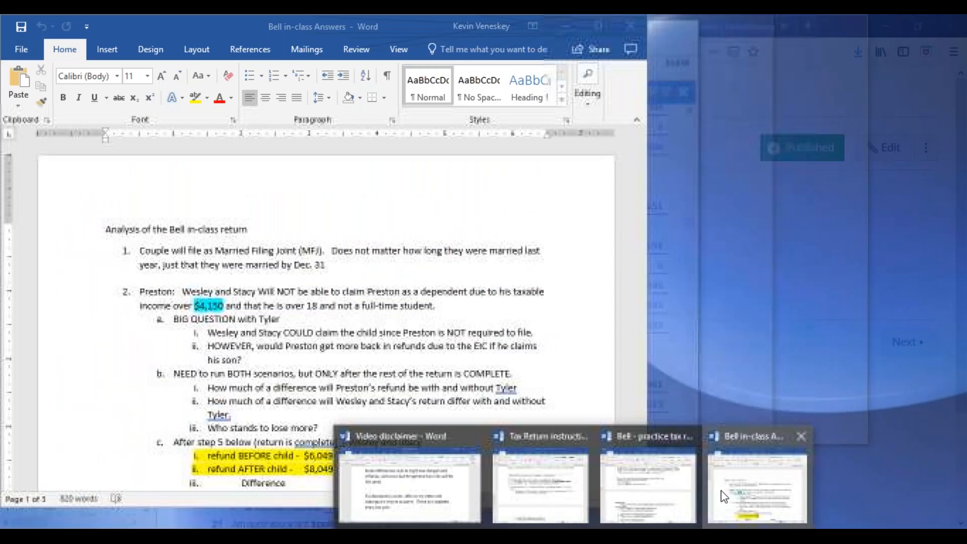
{"action": "left_click", "coordinate": [757, 484]}
{"action": "left_click", "coordinate": [245, 373]}
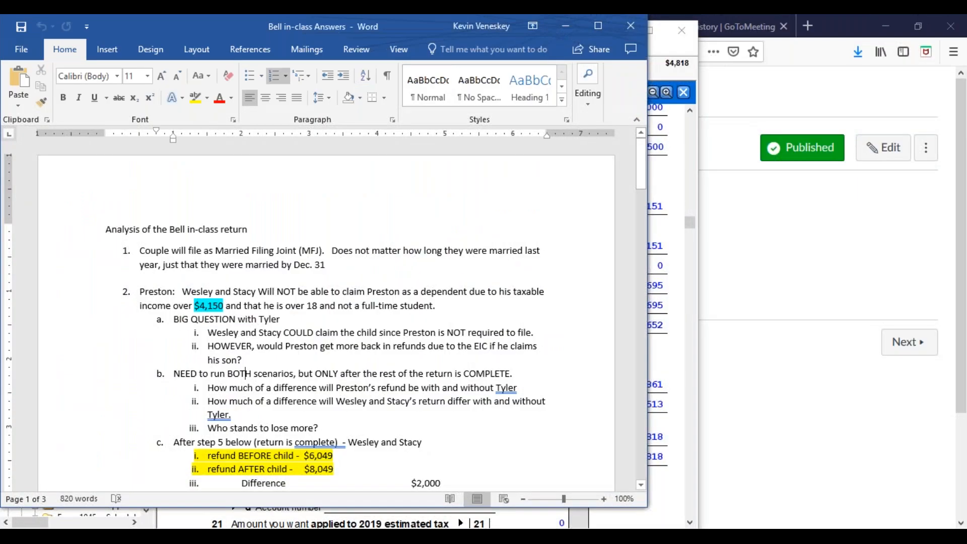
Step: Return to TaxAct and delete the child's Dependent and Qualifying Person worksheet with its related health insurance form from the older son's Form 1040
{"action": "scroll", "coordinate": [241, 433], "scroll_direction": "down", "scroll_amount": 5}
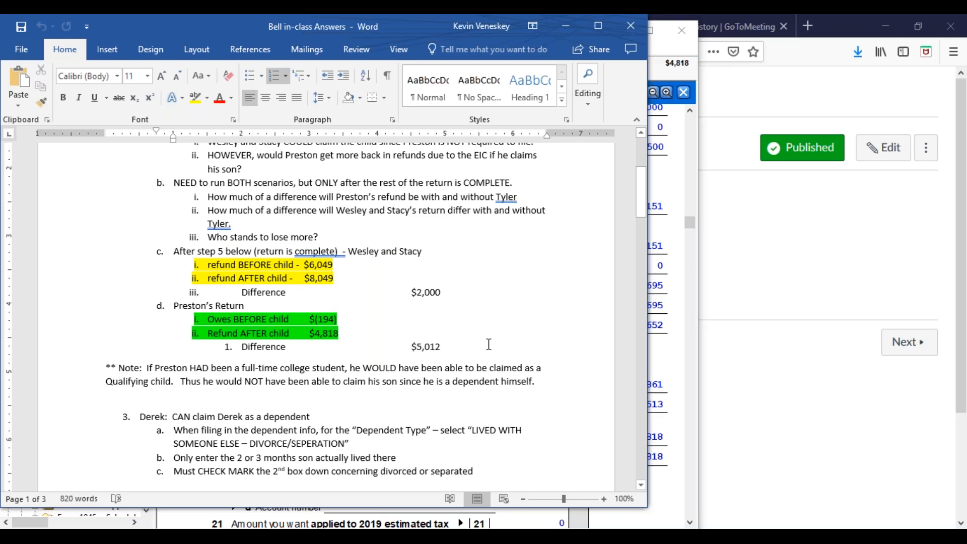
{"action": "left_click", "coordinate": [677, 321]}
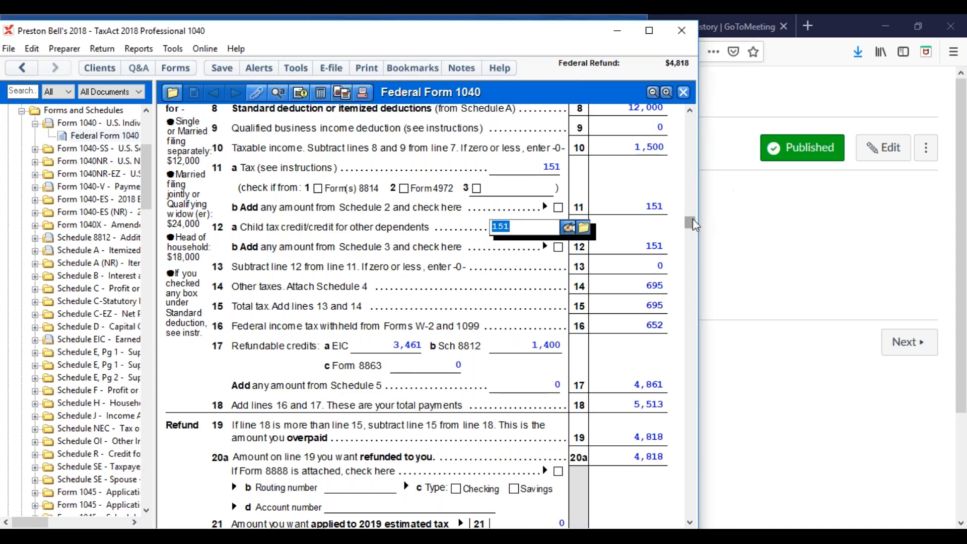
{"action": "left_click_drag", "start_coordinate": [691, 220], "coordinate": [699, 140]}
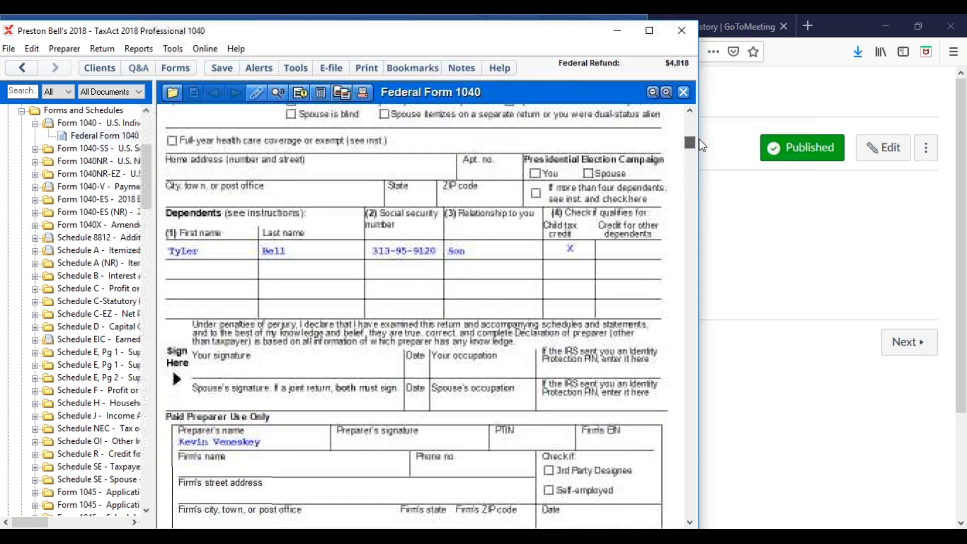
{"action": "left_click", "coordinate": [203, 250]}
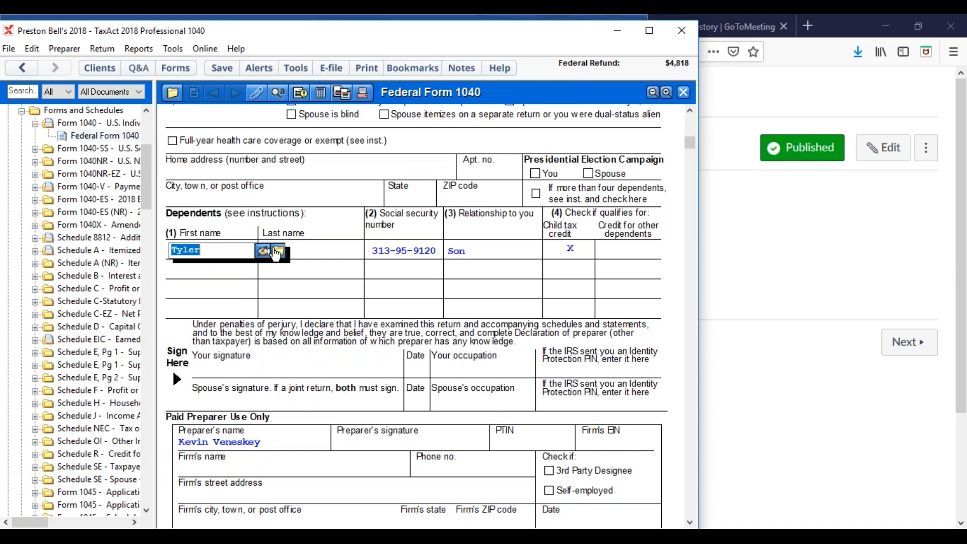
{"action": "left_click", "coordinate": [279, 250]}
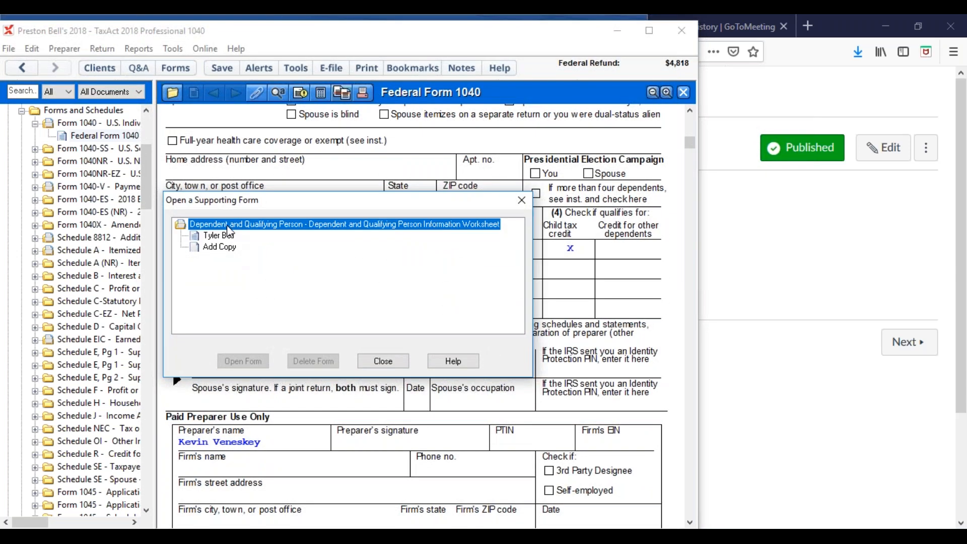
{"action": "left_click", "coordinate": [218, 235]}
{"action": "left_click", "coordinate": [313, 361]}
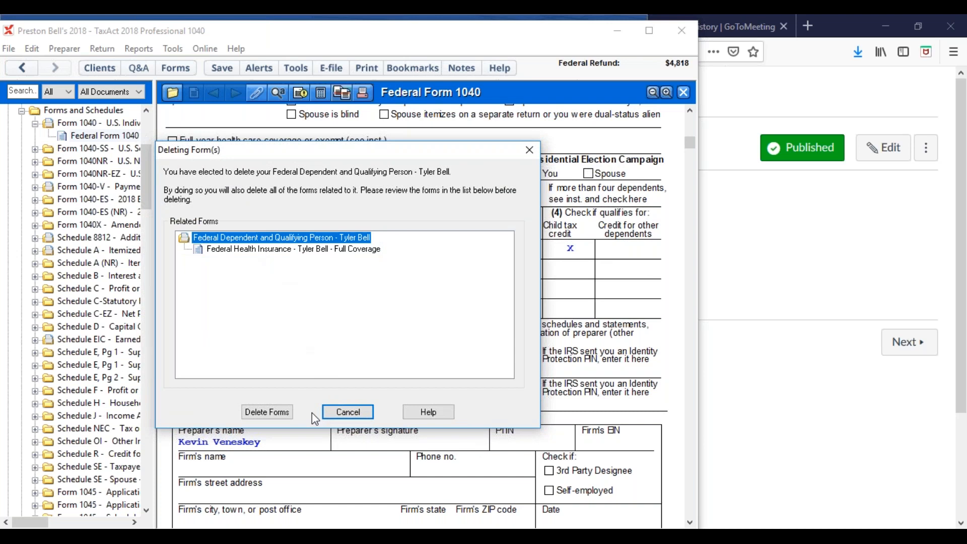
{"action": "left_click", "coordinate": [266, 413]}
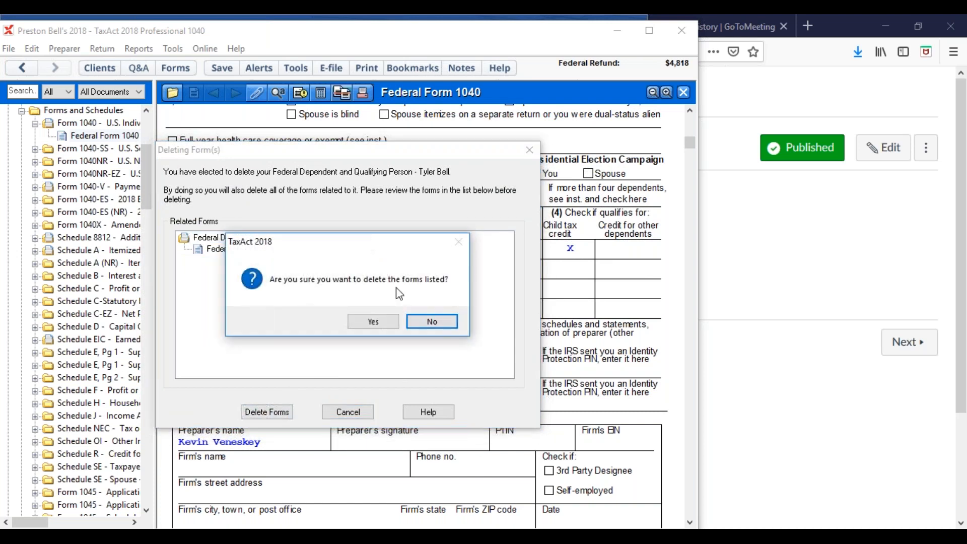
{"action": "left_click", "coordinate": [375, 321]}
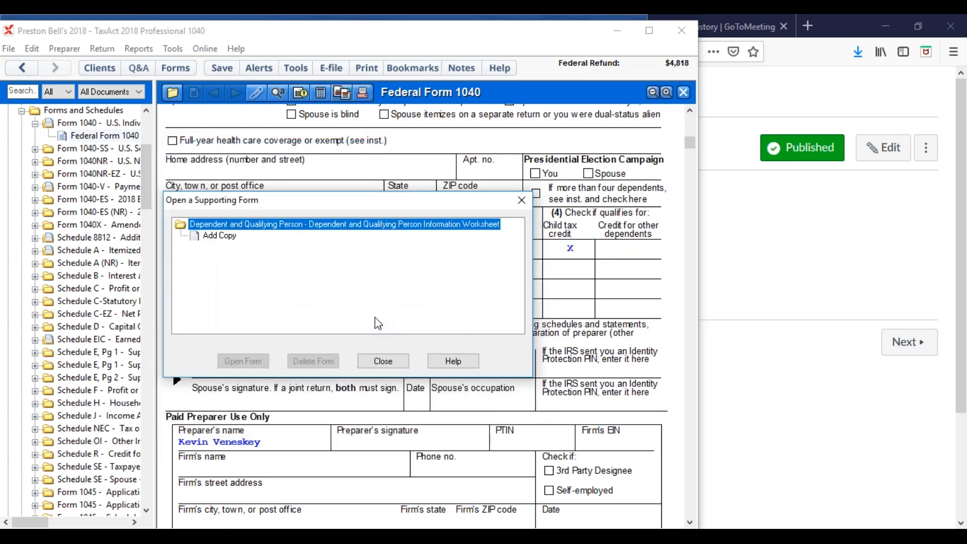
{"action": "left_click", "coordinate": [384, 361]}
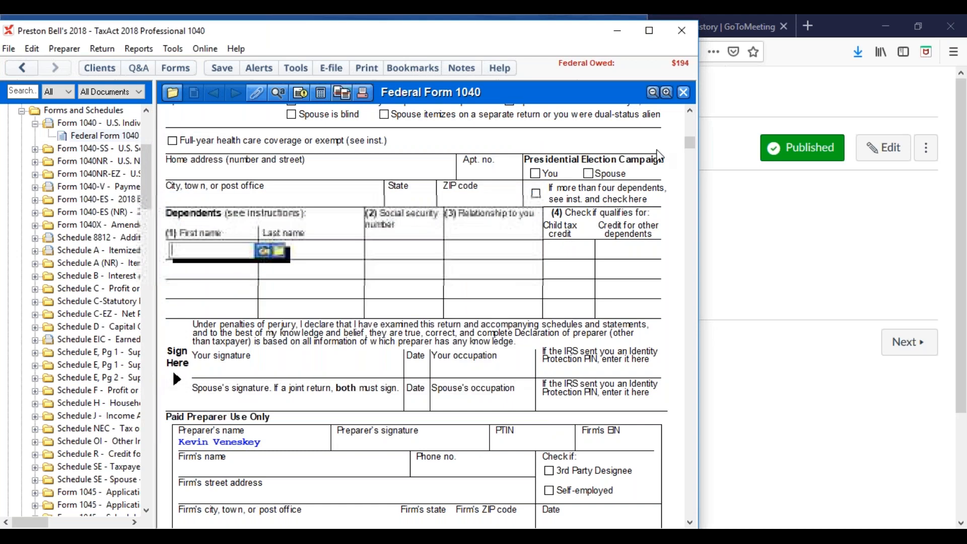
Step: Examine the tax, refundable credits, payments and amount owed lines on Form 1040
{"action": "right_click", "coordinate": [691, 164]}
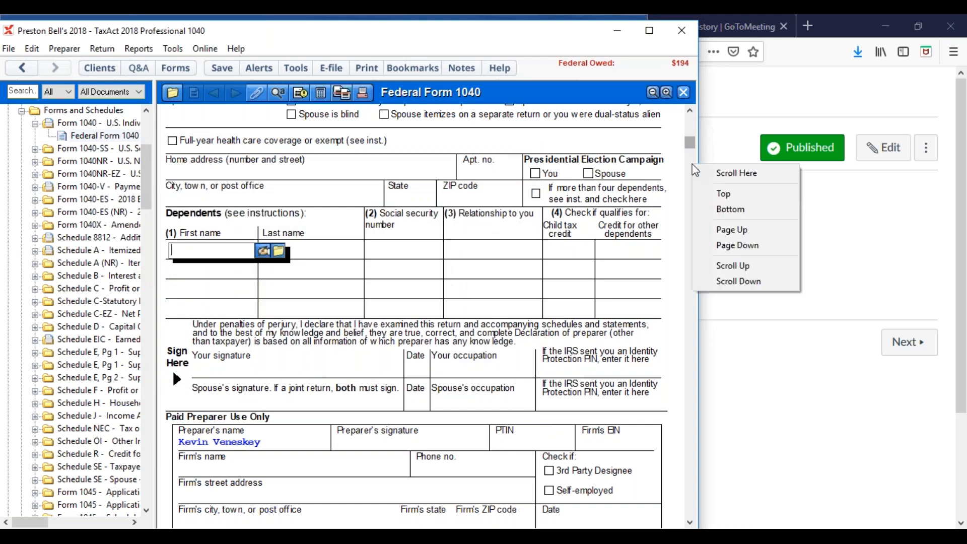
{"action": "left_click", "coordinate": [691, 144]}
{"action": "scroll", "coordinate": [687, 162], "scroll_direction": "down", "scroll_amount": 1}
{"action": "left_click_drag", "start_coordinate": [687, 162], "coordinate": [691, 255]}
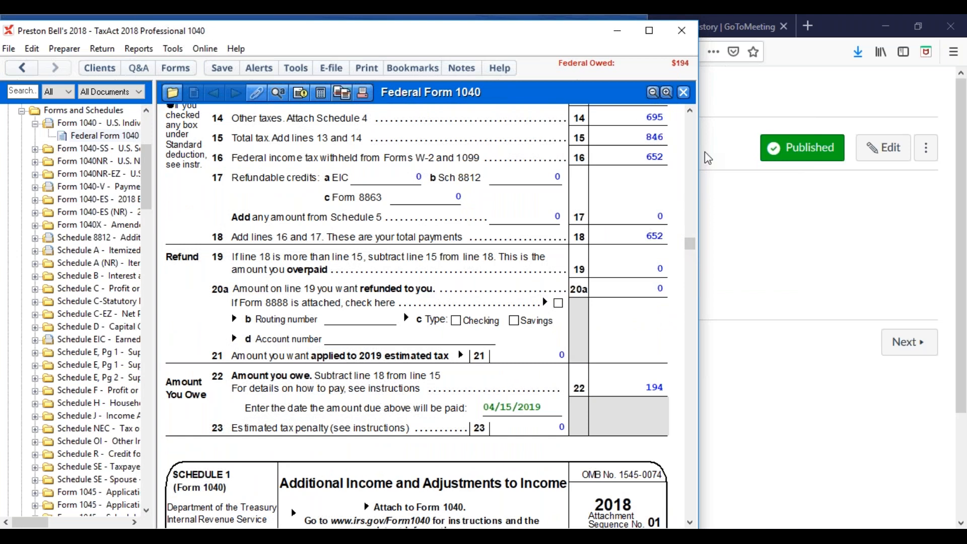
{"action": "right_click", "coordinate": [693, 218]}
{"action": "left_click_drag", "start_coordinate": [687, 240], "coordinate": [689, 220]}
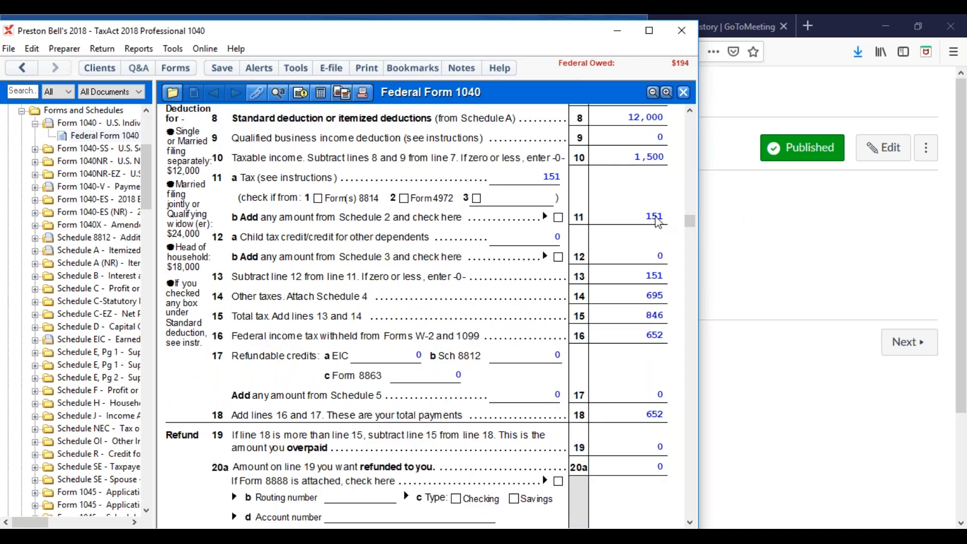
Step: Inspect the line 11 tax amount on Form 1040 and look through Schedules 2 and 3
{"action": "left_click", "coordinate": [658, 223]}
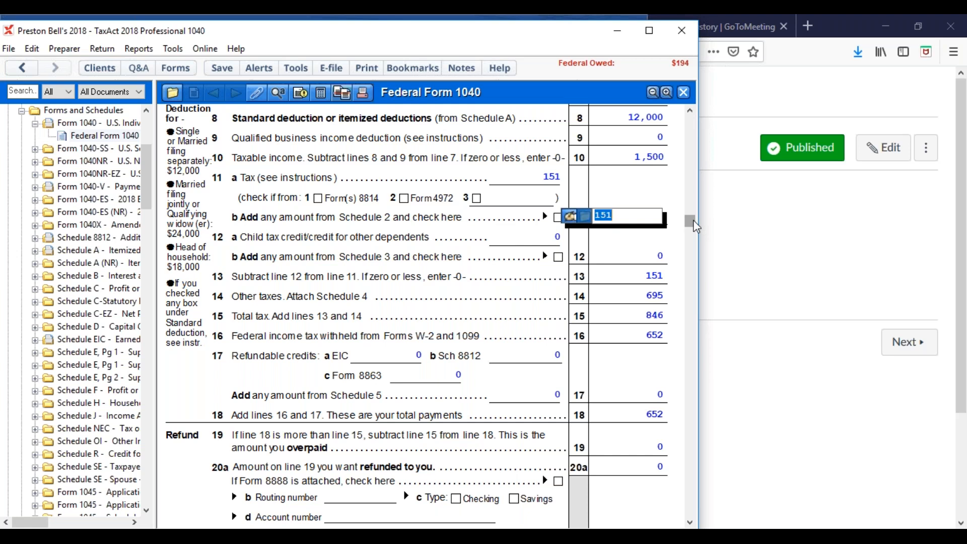
{"action": "scroll", "coordinate": [694, 224], "scroll_direction": "down", "scroll_amount": 2}
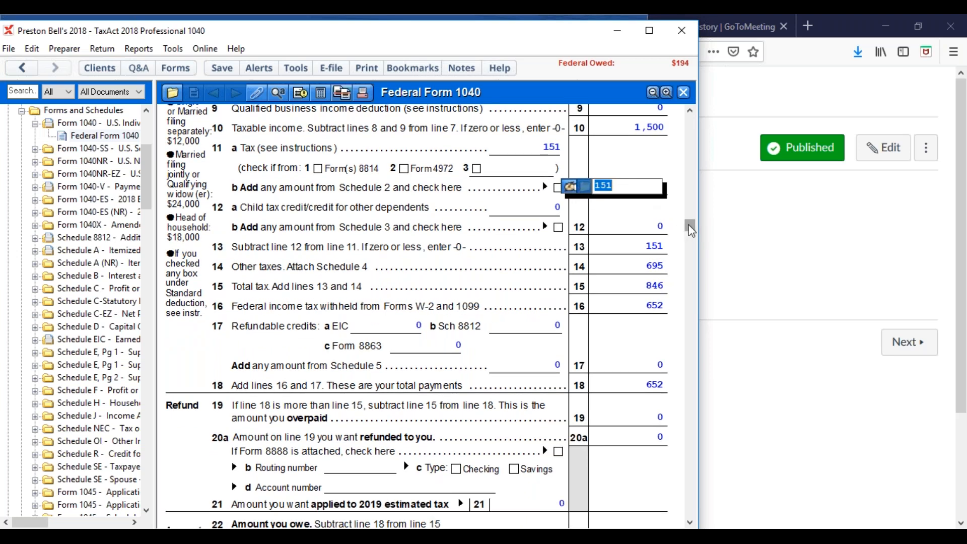
{"action": "left_click_drag", "start_coordinate": [691, 230], "coordinate": [690, 378]}
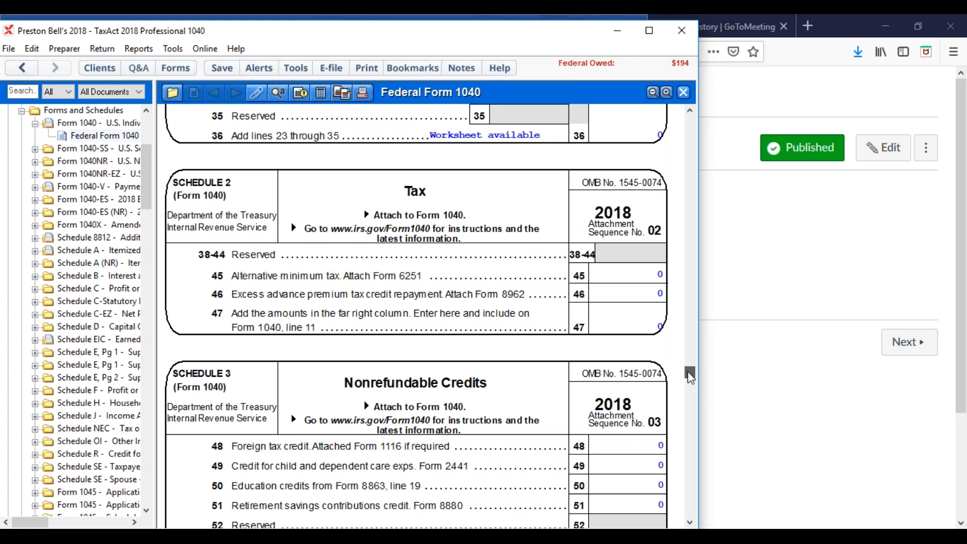
{"action": "left_click_drag", "start_coordinate": [690, 377], "coordinate": [724, 220]}
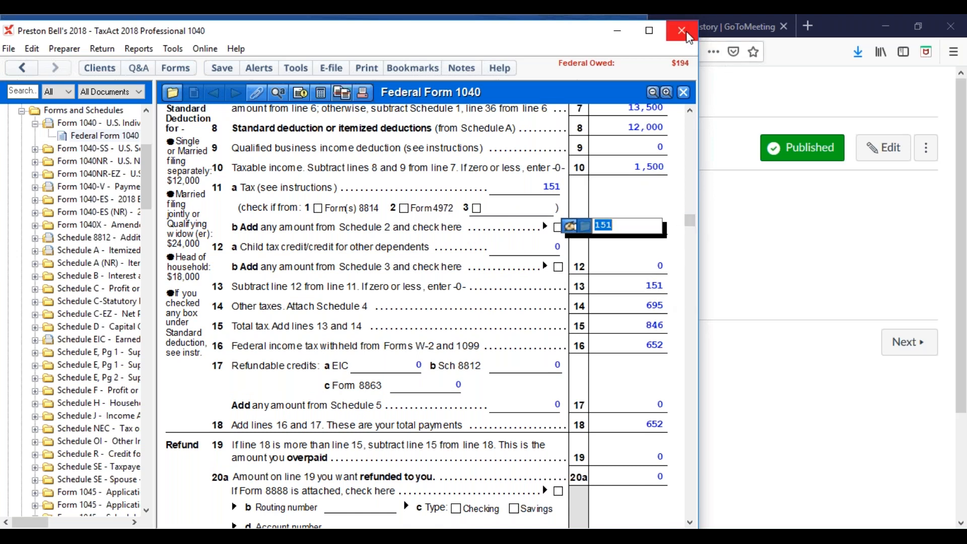
Step: Open the client return list, and switch to Bell in-class Answers in Word with the cursor on the older son's refund difference
{"action": "left_click", "coordinate": [9, 48]}
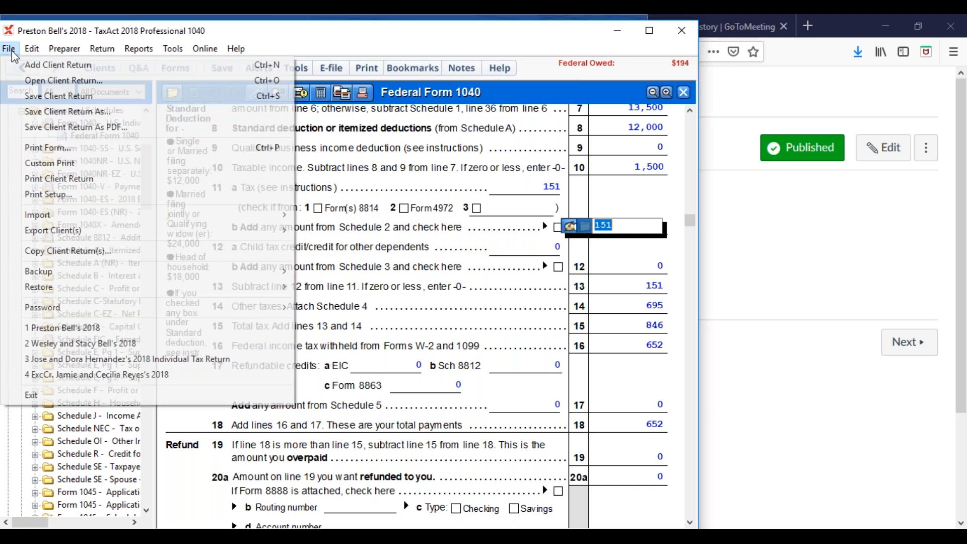
{"action": "left_click", "coordinate": [43, 82]}
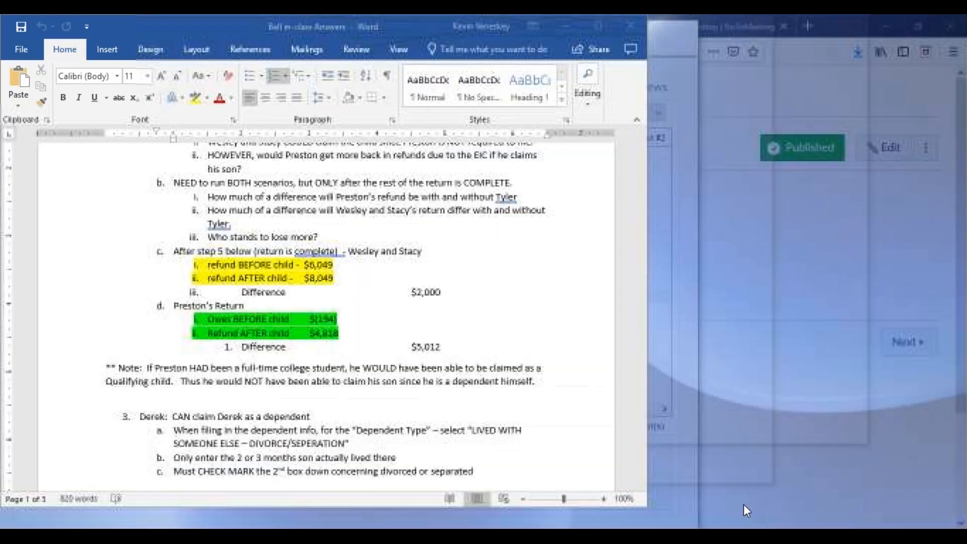
{"action": "left_click", "coordinate": [744, 504]}
{"action": "left_click", "coordinate": [452, 359]}
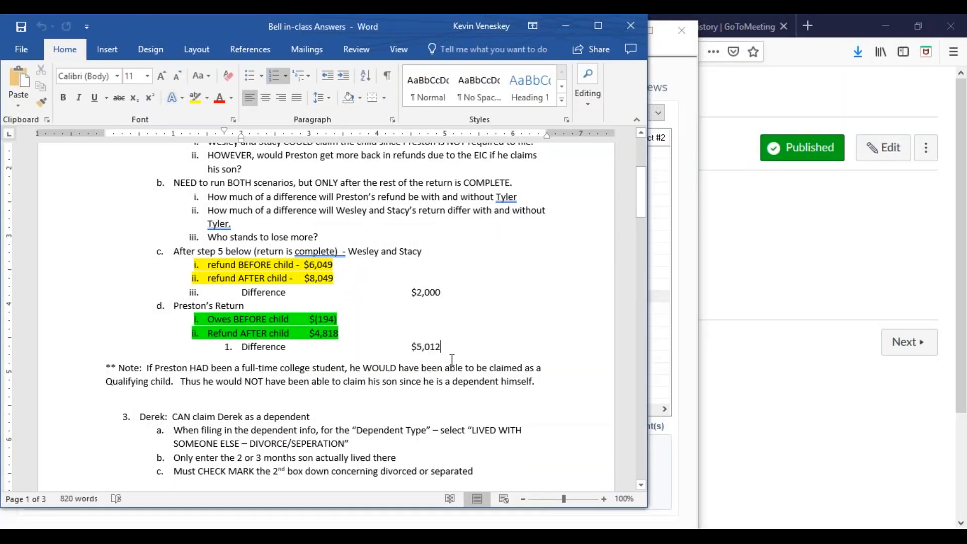
Step: Read the Word notes from the older son's refund difference down to item 4 about claiming the parents
{"action": "key", "text": "Down"}
{"action": "key", "text": "Down"}
{"action": "key", "text": "Down"}
{"action": "key", "text": "Down"}
{"action": "key", "text": "Down"}
{"action": "key", "text": "Down"}
{"action": "key", "text": "Down"}
{"action": "key", "text": "Down"}
{"action": "key", "text": "Down"}
{"action": "key", "text": "Down"}
{"action": "key", "text": "Down"}
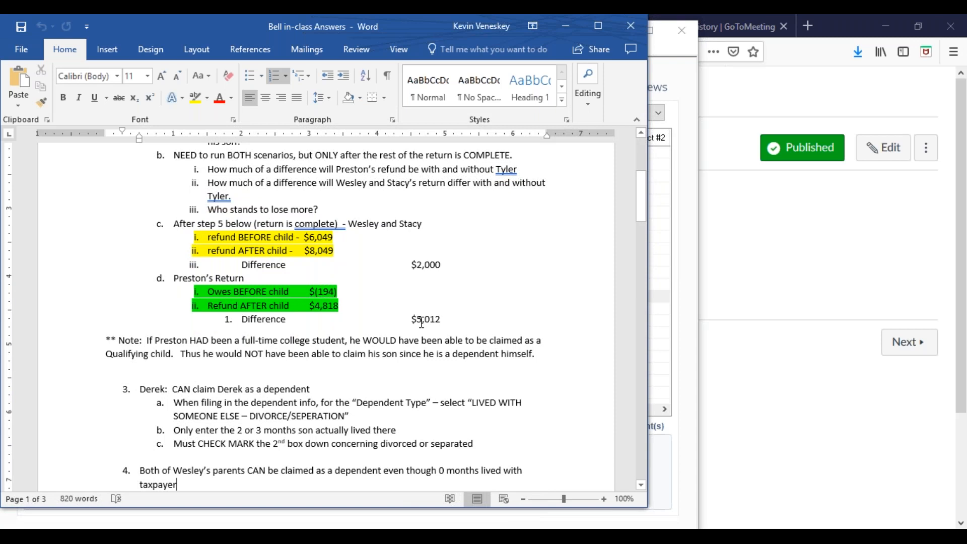
Step: Review the notes from the couple's refund difference through the dependent items to Final Refunds, and go back up to the older son's difference
{"action": "left_click", "coordinate": [427, 263]}
{"action": "key", "text": "Down"}
{"action": "key", "text": "Down"}
{"action": "key", "text": "Down"}
{"action": "key", "text": "Down"}
{"action": "key", "text": "Down"}
{"action": "key", "text": "Down"}
{"action": "key", "text": "Down"}
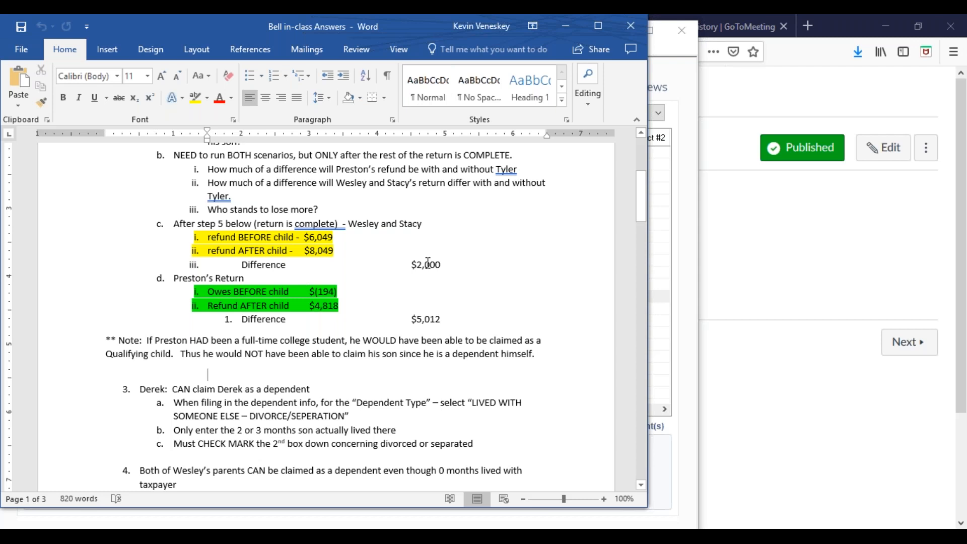
{"action": "key", "text": "Down"}
{"action": "key", "text": "Down"}
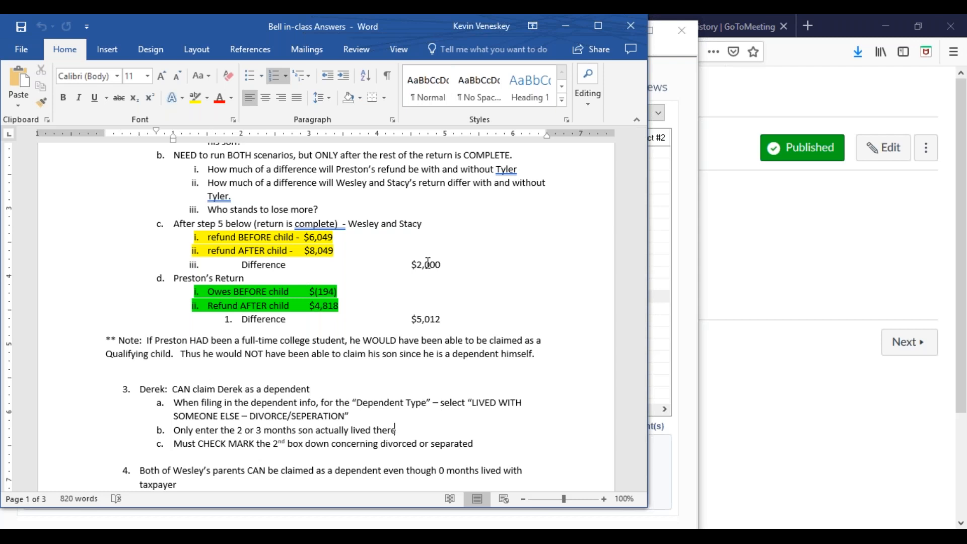
{"action": "key", "text": "Down"}
{"action": "key", "text": "Down"}
{"action": "key", "text": "Down"}
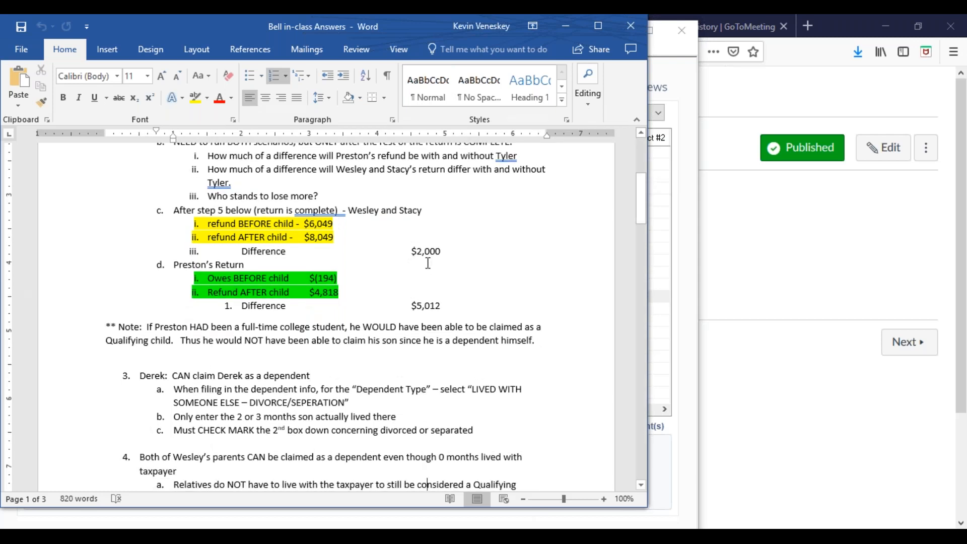
{"action": "key", "text": "Down"}
{"action": "key", "text": "Down"}
{"action": "key", "text": "Down"}
{"action": "key", "text": "Down"}
{"action": "key", "text": "Down"}
{"action": "key", "text": "Down"}
{"action": "key", "text": "Down"}
{"action": "key", "text": "Down"}
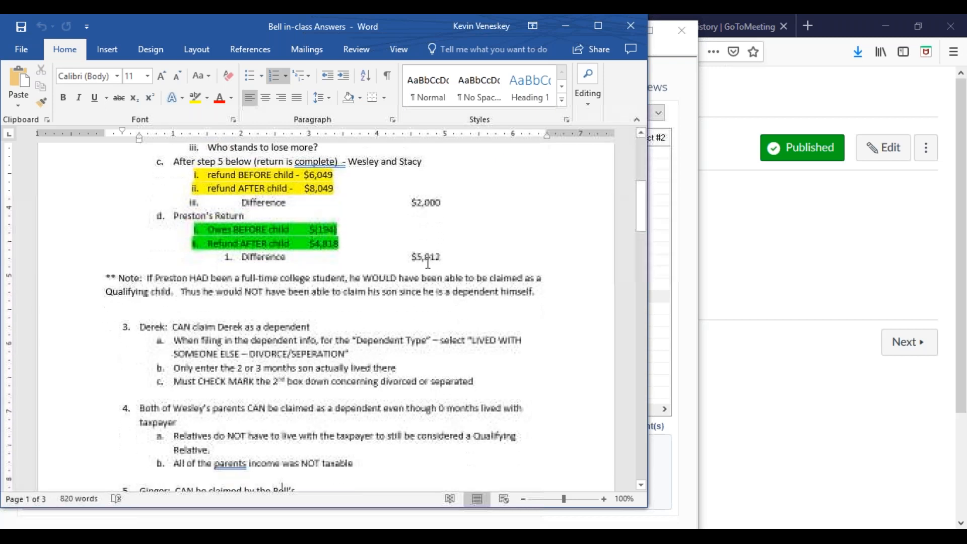
{"action": "key", "text": "Down"}
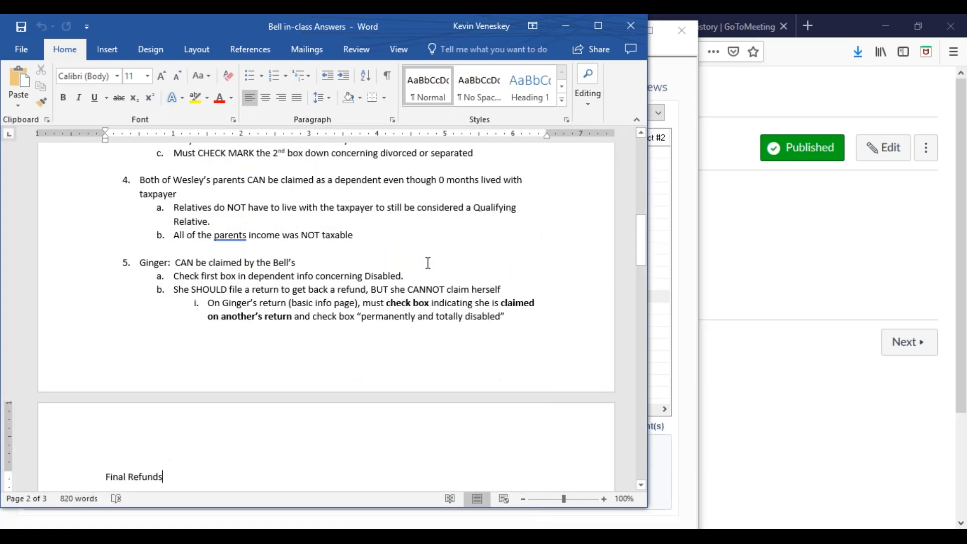
{"action": "key", "text": "Up"}
{"action": "key", "text": "Up"}
{"action": "key", "text": "Up"}
{"action": "key", "text": "Up"}
{"action": "key", "text": "Up"}
{"action": "key", "text": "Up"}
{"action": "key", "text": "Up"}
{"action": "key", "text": "Up"}
{"action": "key", "text": "Up"}
{"action": "key", "text": "Up"}
{"action": "key", "text": "Up"}
{"action": "key", "text": "Up"}
{"action": "key", "text": "Up"}
{"action": "key", "text": "Up"}
{"action": "key", "text": "Up"}
{"action": "key", "text": "Up"}
{"action": "key", "text": "Up"}
{"action": "key", "text": "Up"}
{"action": "key", "text": "Up"}
{"action": "key", "text": "Up"}
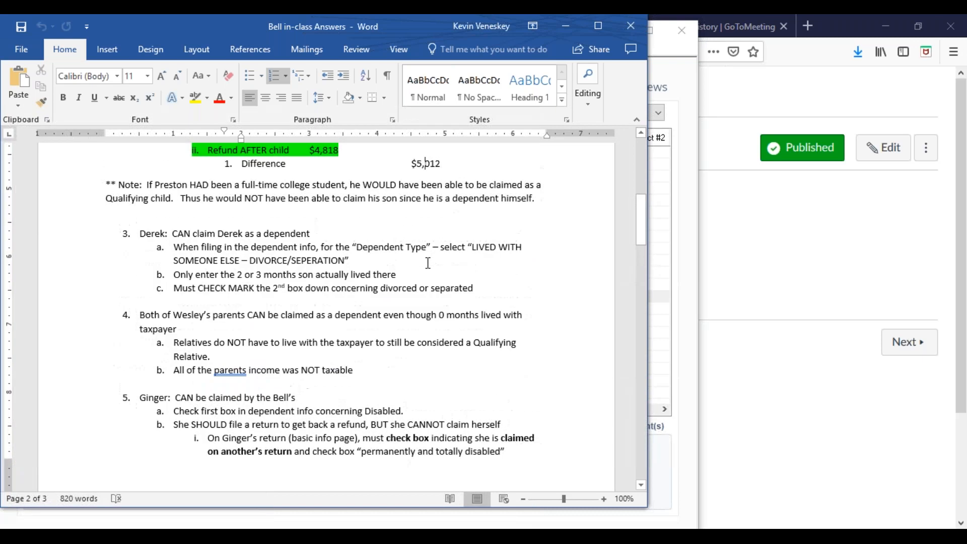
Step: Go on to the homework-like questions on page 2 about the couple's return
{"action": "key", "text": "Down"}
{"action": "key", "text": "Down"}
{"action": "key", "text": "Down"}
{"action": "key", "text": "Down"}
{"action": "key", "text": "Down"}
{"action": "key", "text": "Down"}
{"action": "key", "text": "Down"}
{"action": "key", "text": "Down"}
{"action": "key", "text": "Down"}
{"action": "key", "text": "Down"}
{"action": "key", "text": "Down"}
{"action": "key", "text": "Down"}
{"action": "key", "text": "Down"}
{"action": "key", "text": "Down"}
{"action": "key", "text": "Down"}
{"action": "key", "text": "Down"}
{"action": "key", "text": "Down"}
{"action": "key", "text": "Down"}
{"action": "key", "text": "Down"}
{"action": "key", "text": "Down"}
{"action": "key", "text": "Down"}
{"action": "key", "text": "Down"}
{"action": "key", "text": "Down"}
{"action": "key", "text": "Down"}
{"action": "key", "text": "Down"}
{"action": "key", "text": "Down"}
{"action": "key", "text": "Down"}
{"action": "key", "text": "Down"}
{"action": "key", "text": "Down"}
{"action": "key", "text": "Down"}
{"action": "key", "text": "Down"}
{"action": "key", "text": "Down"}
{"action": "key", "text": "Down"}
{"action": "key", "text": "Down"}
{"action": "key", "text": "Down"}
{"action": "key", "text": "Down"}
{"action": "key", "text": "Down"}
{"action": "key", "text": "Down"}
{"action": "key", "text": "Down"}
{"action": "key", "text": "Down"}
{"action": "key", "text": "Down"}
{"action": "key", "text": "Down"}
{"action": "key", "text": "Down"}
{"action": "key", "text": "Down"}
{"action": "key", "text": "Down"}
{"action": "key", "text": "Down"}
{"action": "key", "text": "Down"}
{"action": "key", "text": "Down"}
{"action": "key", "text": "Down"}
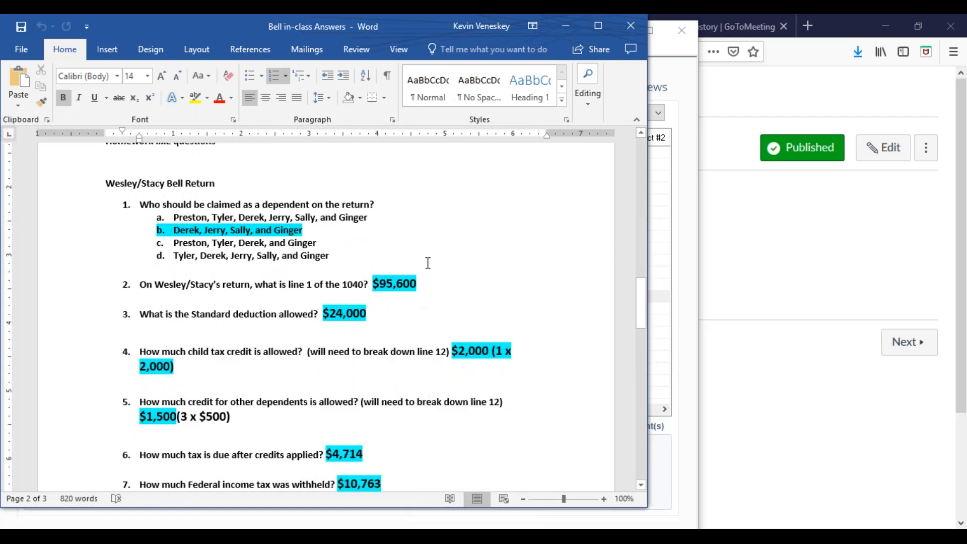
Step: Review the answers on standard deduction, child tax credit, other dependents credit, tax due and withholding for the couple's return
{"action": "left_click", "coordinate": [85, 332]}
{"action": "left_click_drag", "start_coordinate": [209, 329], "coordinate": [335, 339]}
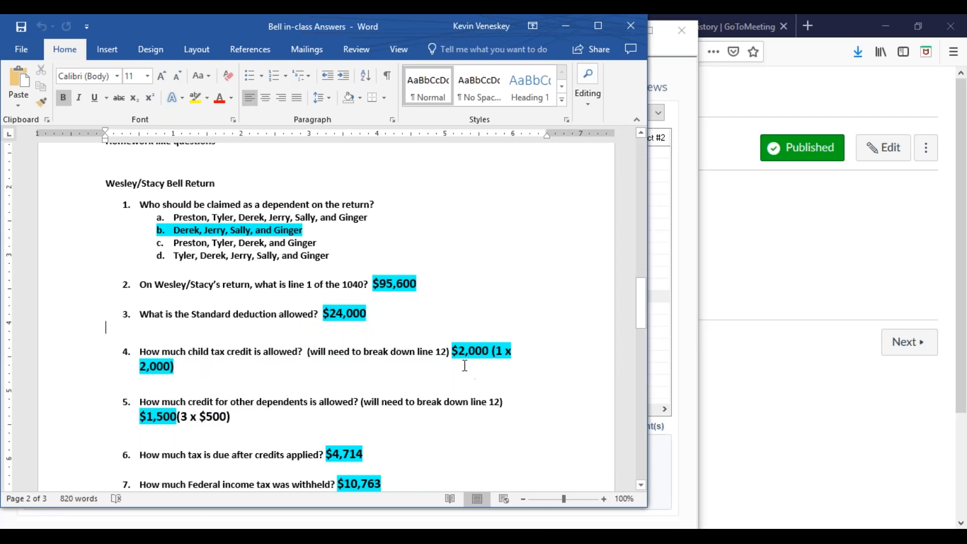
{"action": "right_click", "coordinate": [497, 351]}
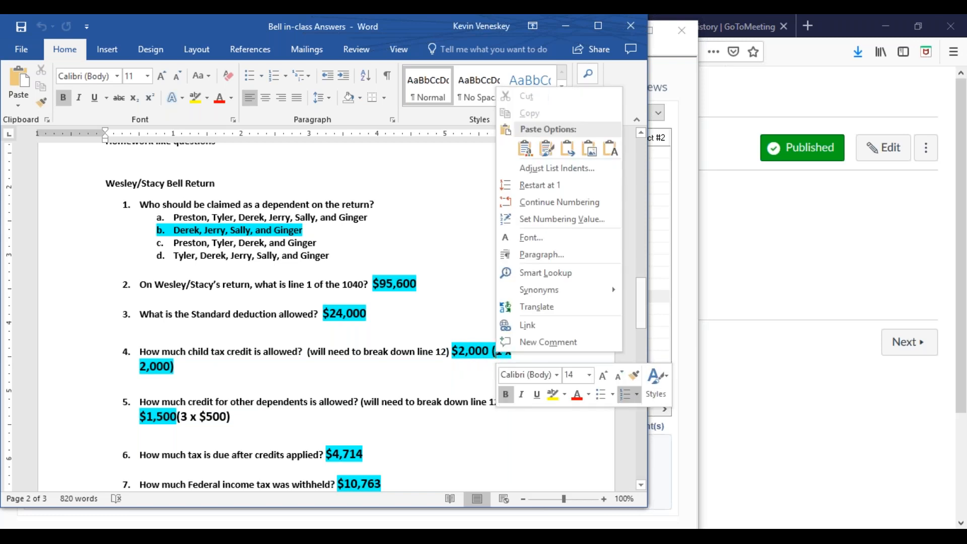
{"action": "key", "text": "Escape"}
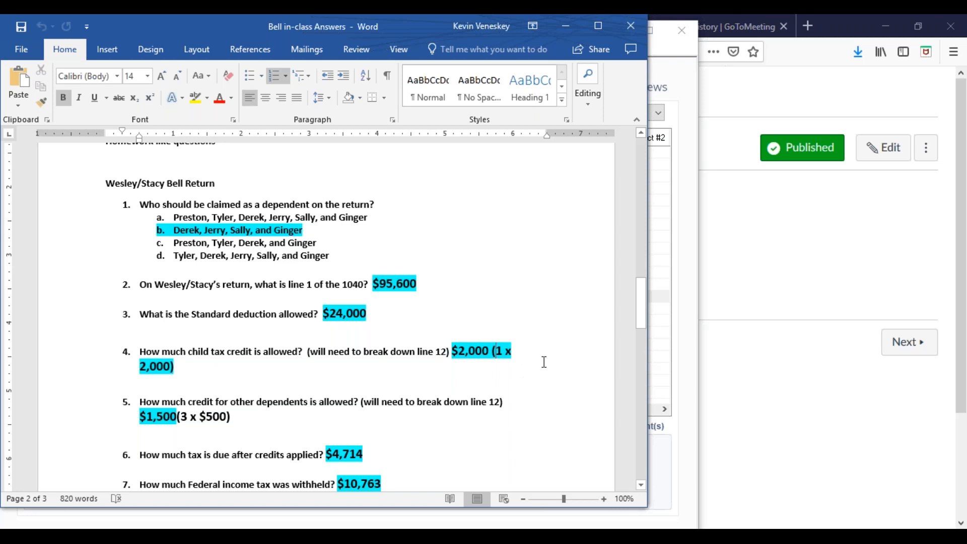
{"action": "left_click_drag", "start_coordinate": [642, 295], "coordinate": [641, 313]}
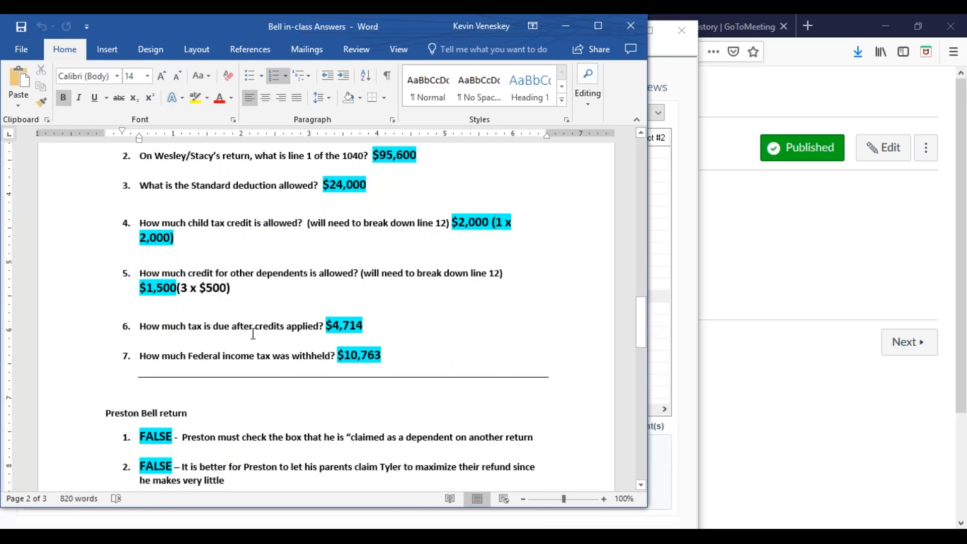